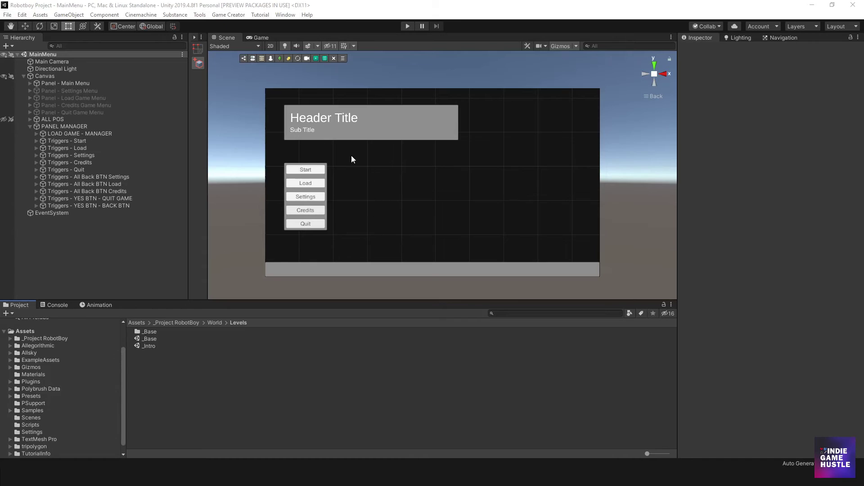
Open the _Base level scene and frame the Character - Enemy - Dim (1) object in a perspective view.
middle_click_drag(390, 161, 381, 187)
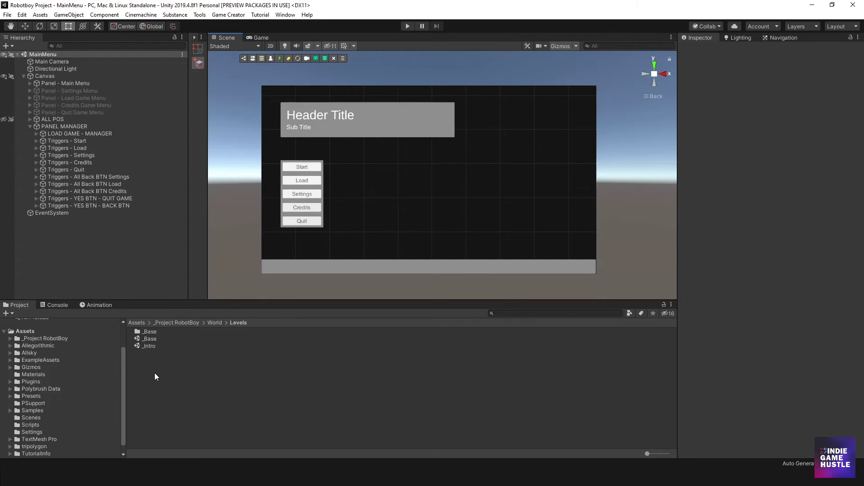
left_click(150, 339)
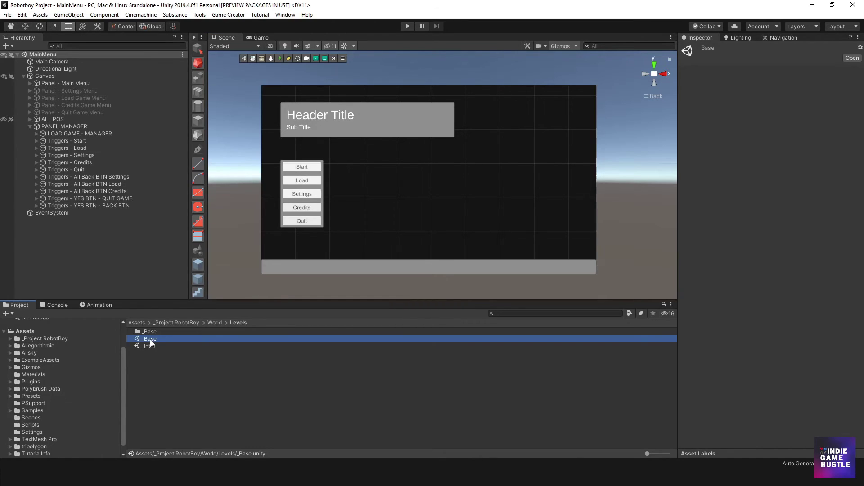
key("Return")
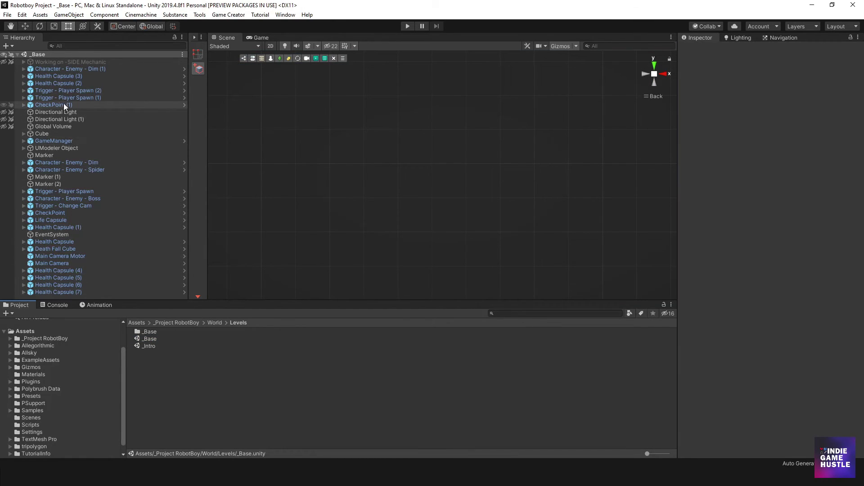
left_click(63, 69)
key("f")
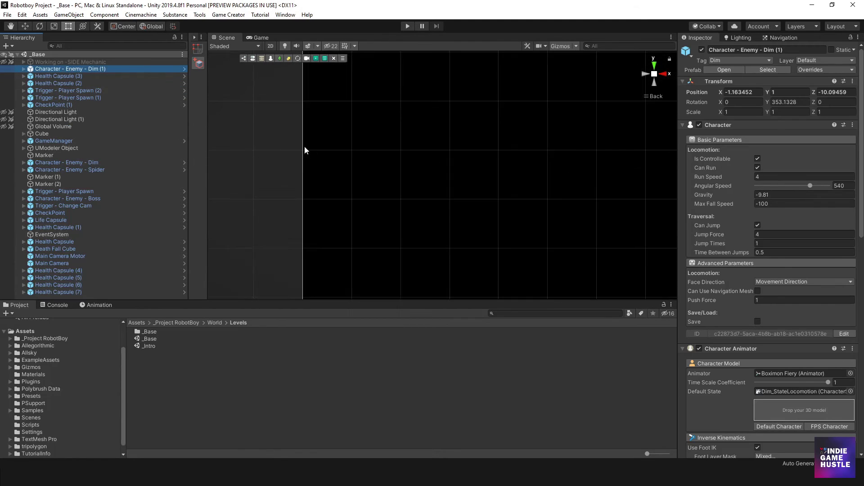
left_click_drag(655, 77, 479, 208, "alt")
Play-test the _Base level by running the player character across the platforms, and stop the game.
left_click(410, 27)
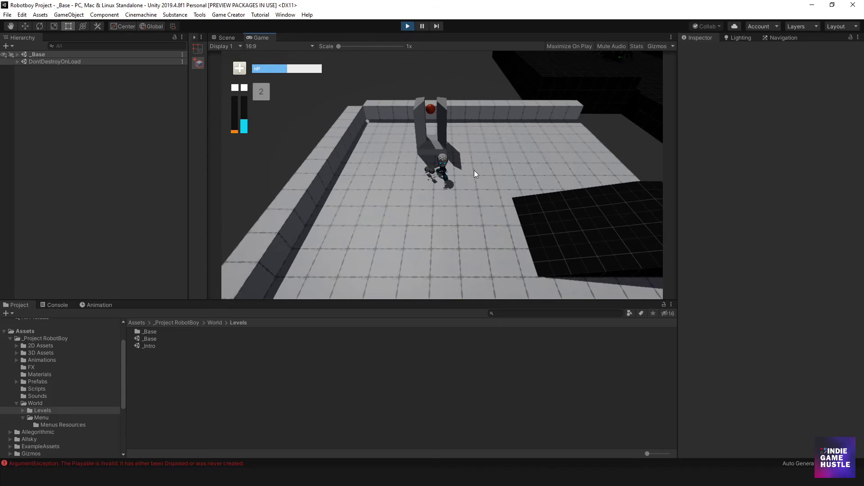
key("d")
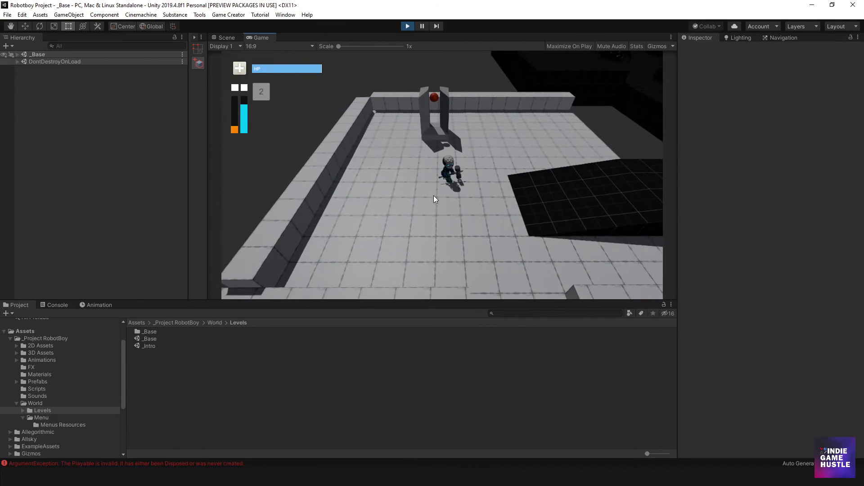
key("d")
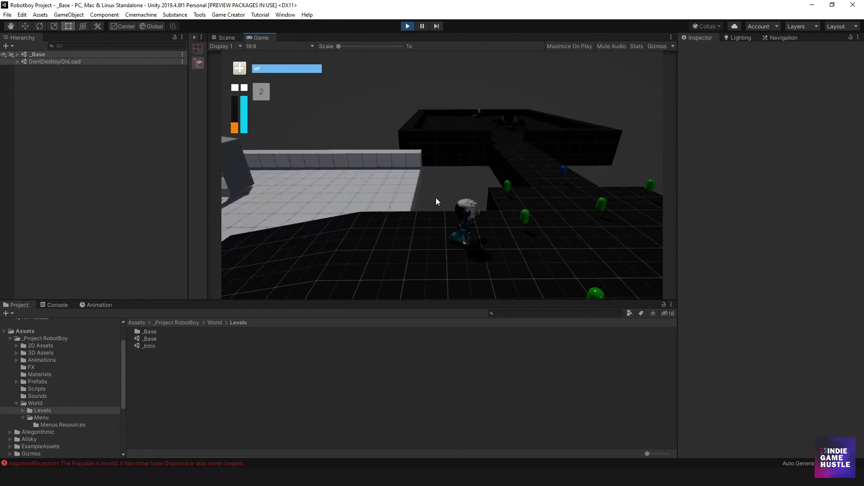
key("d")
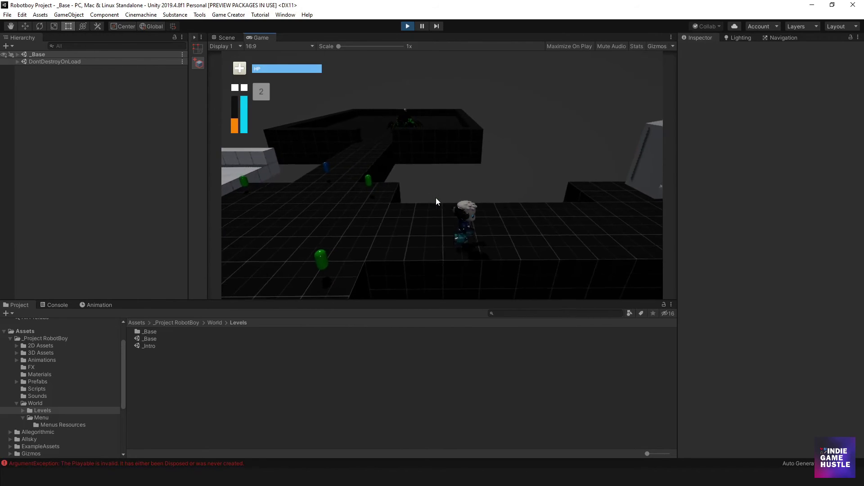
key("a")
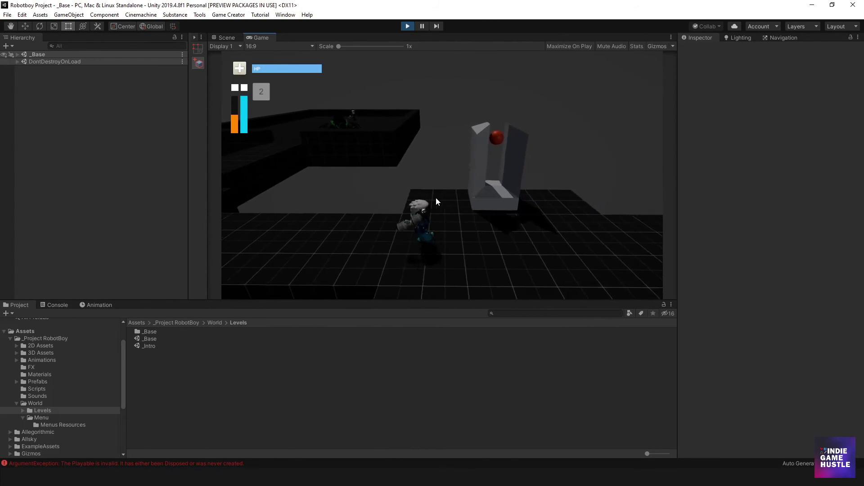
key("a")
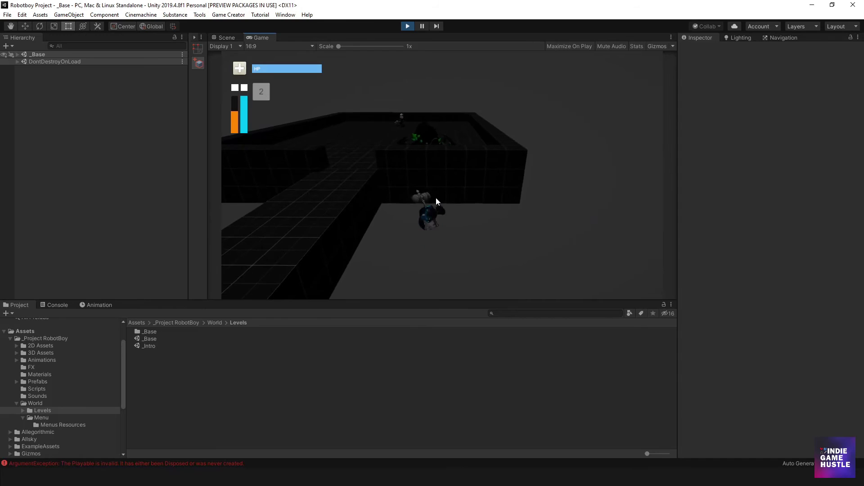
key("s")
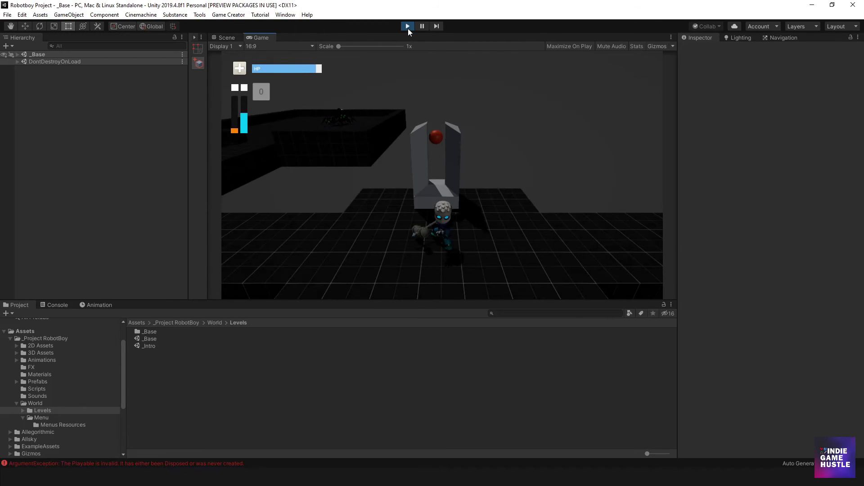
left_click(408, 27)
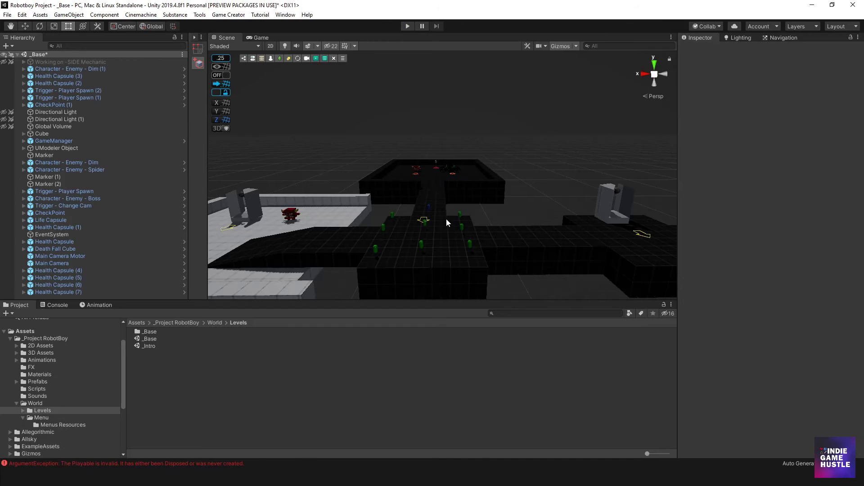
Open the Characters folder inside the _Project RobotBoy Prefabs folder.
middle_click_drag(437, 215, 445, 220)
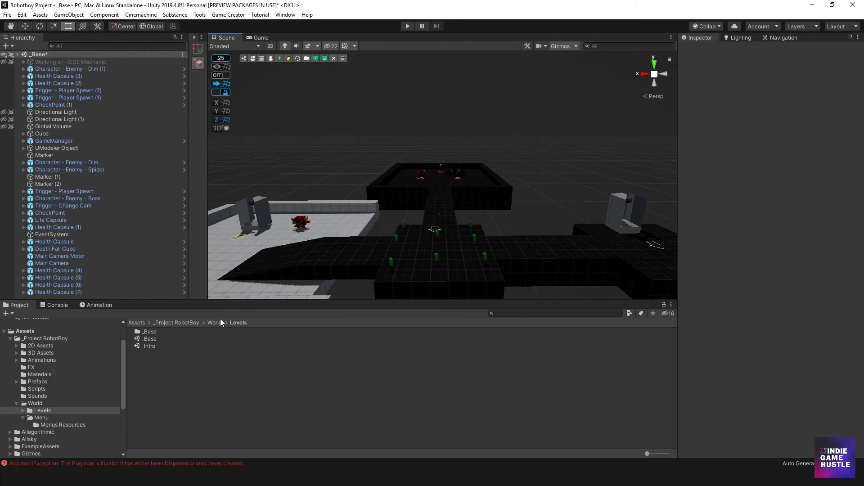
left_click(178, 323)
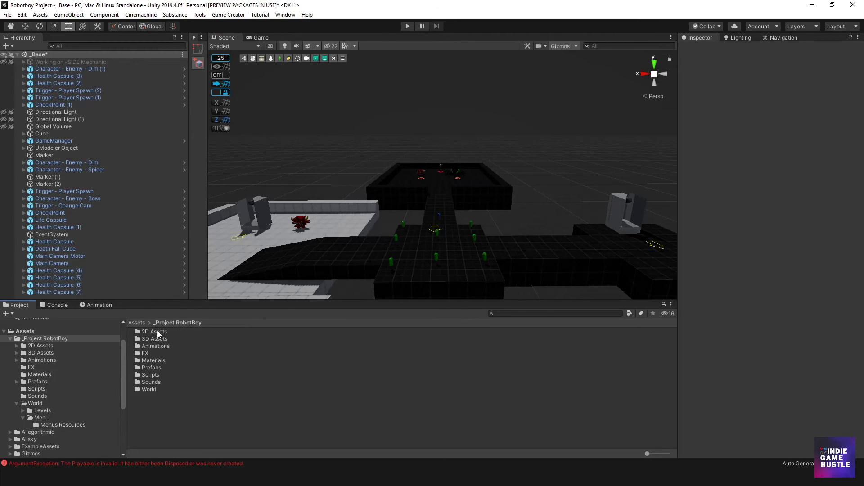
left_click(150, 368)
double_click(151, 368)
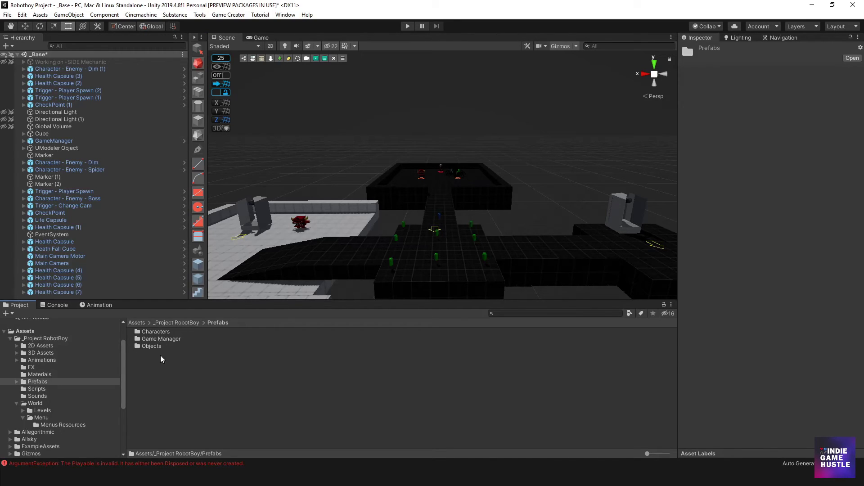
left_click(147, 357)
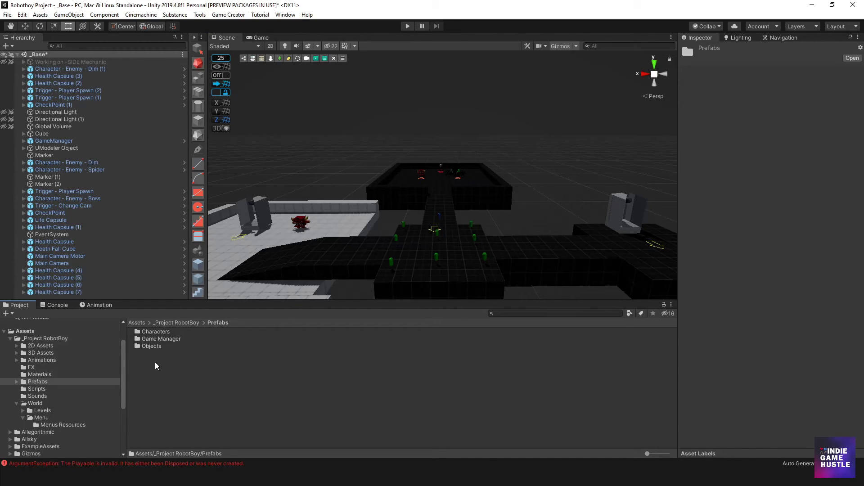
double_click(155, 332)
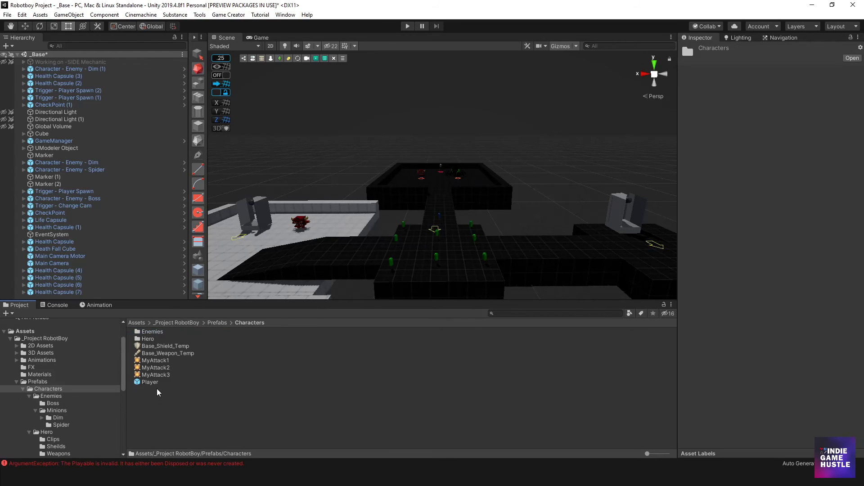
Clear the console messages and return to the project files.
left_click(56, 305)
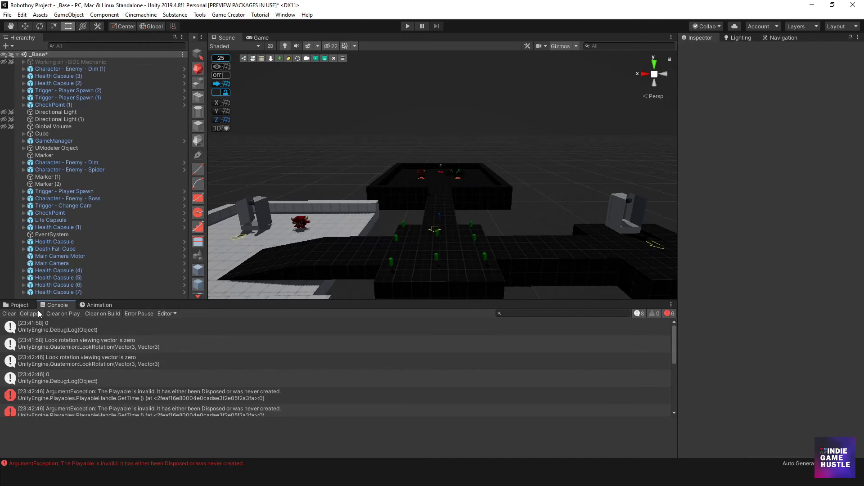
left_click(11, 313)
left_click(19, 305)
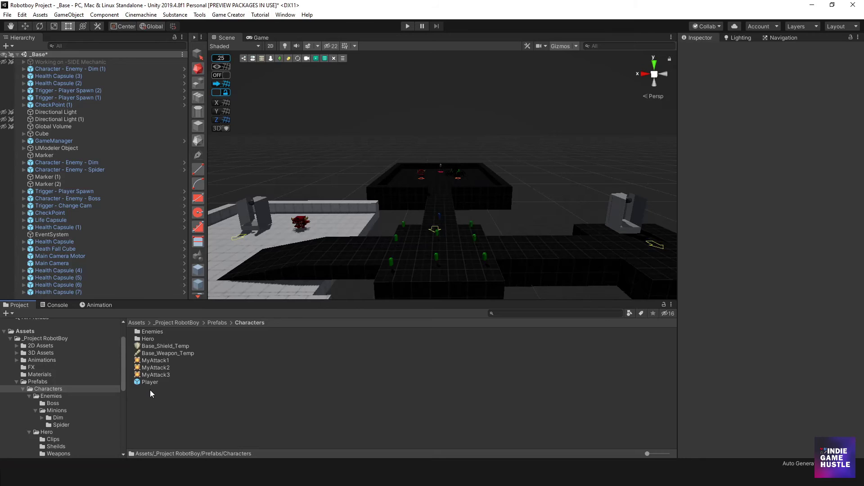
Open the Player prefab and select Conditions (1) under its Trigger - Death object.
double_click(147, 382)
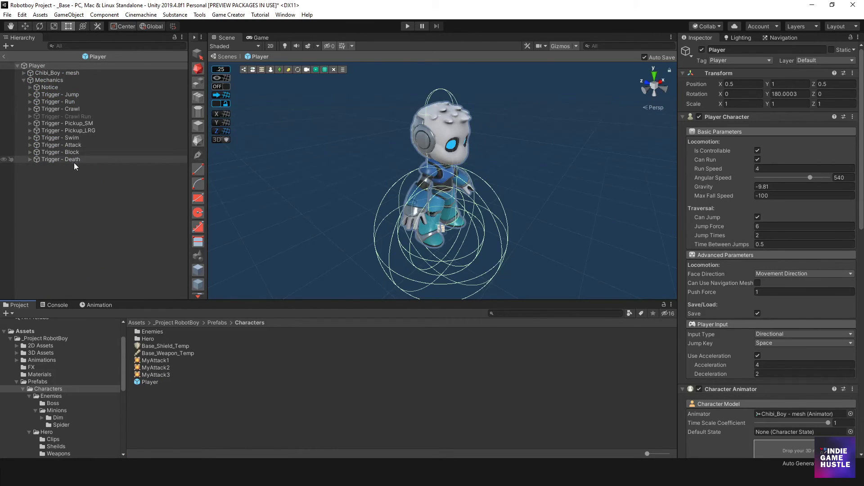
left_click(76, 222)
left_click(46, 160)
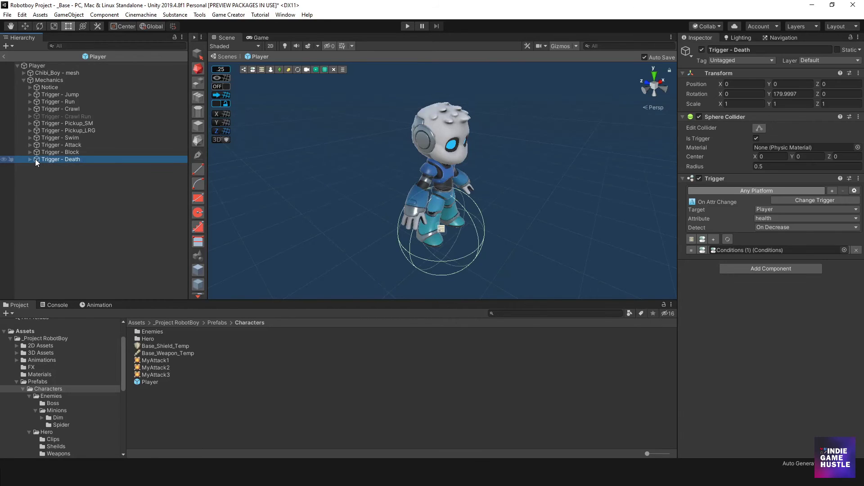
left_click(31, 159)
left_click(66, 166)
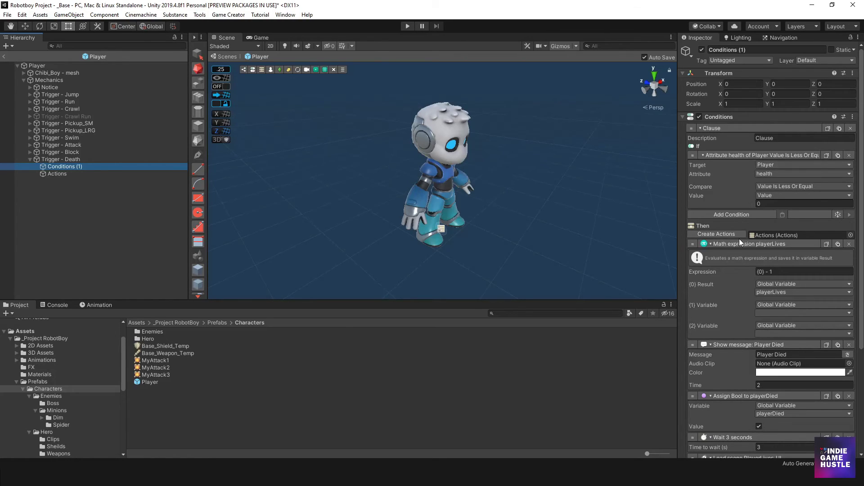
Examine the death trigger's health condition and its actions, from the playerLives math expression to the scene load.
scroll(739, 239, "down", 5)
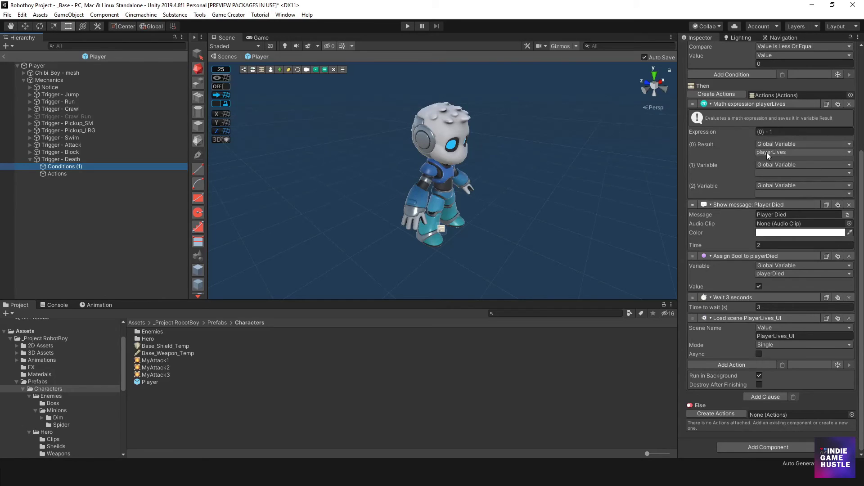
scroll(755, 153, "up", 3)
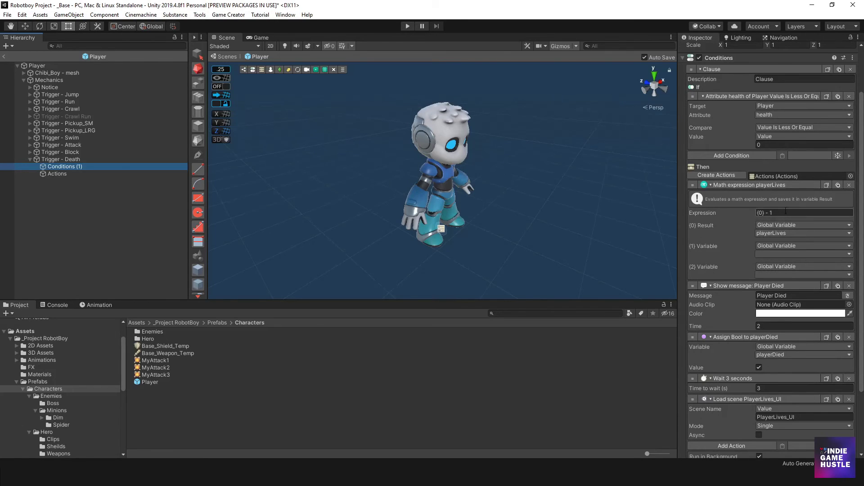
scroll(766, 221, "down", 3)
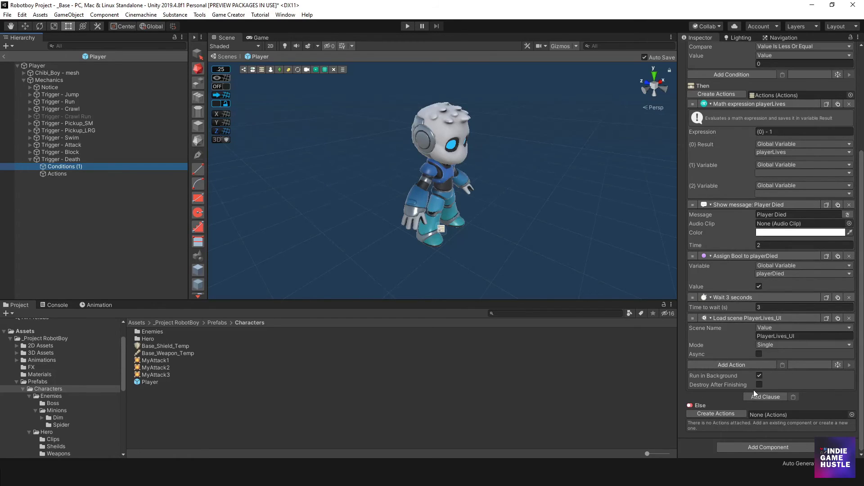
scroll(765, 334, "up", 3)
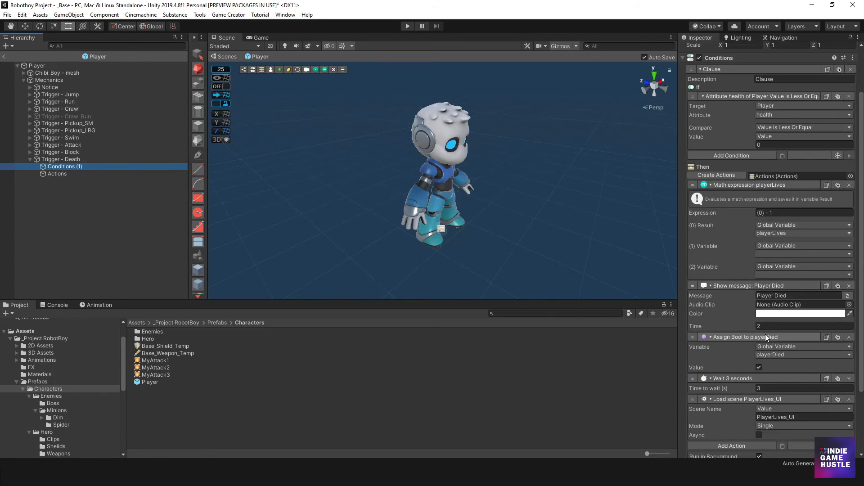
scroll(765, 334, "up", 2)
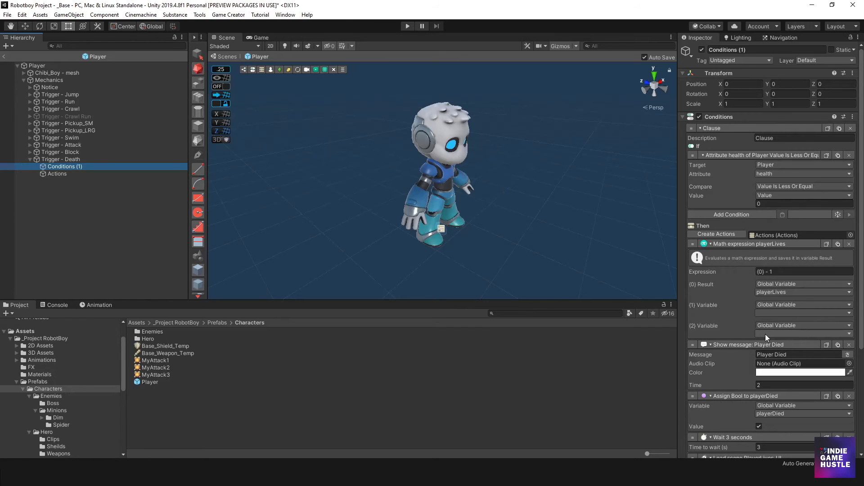
scroll(784, 332, "down", 3)
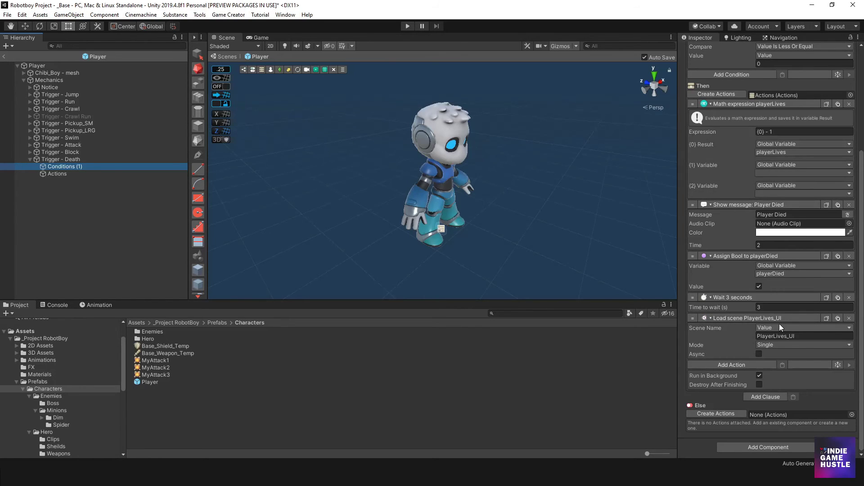
Open the Game Creator preferences on the global variables, collapse spawnPoint and inspect the playerLivesMax and playerLives variables.
left_click(228, 15)
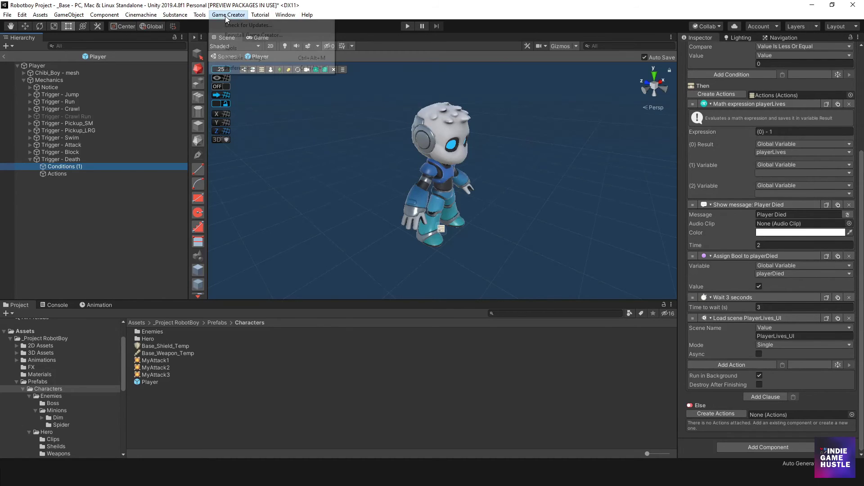
left_click(251, 67)
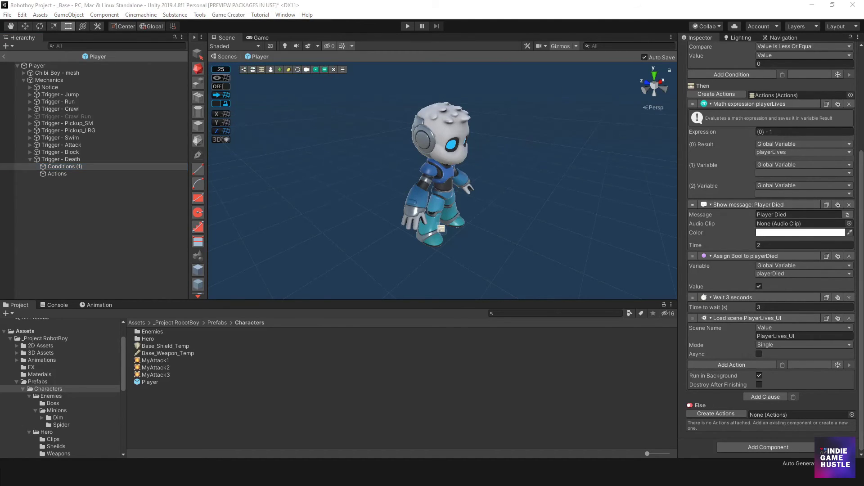
left_click_drag(532, 74, 212, 55)
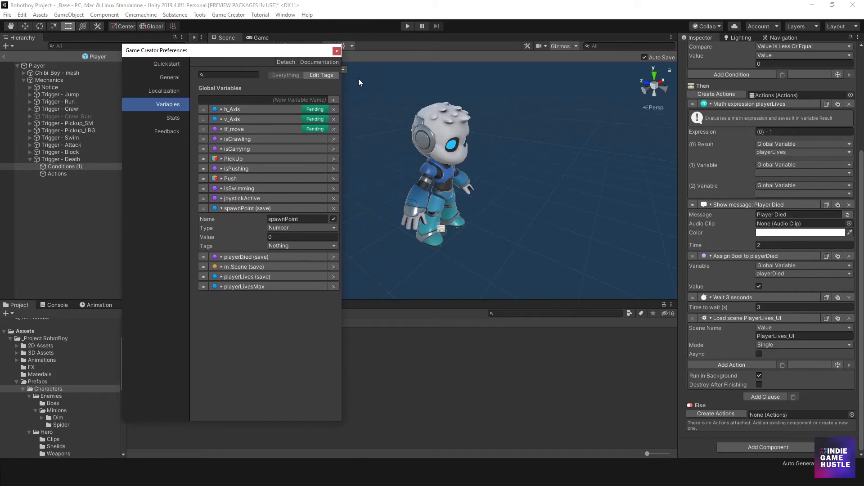
left_click(235, 208)
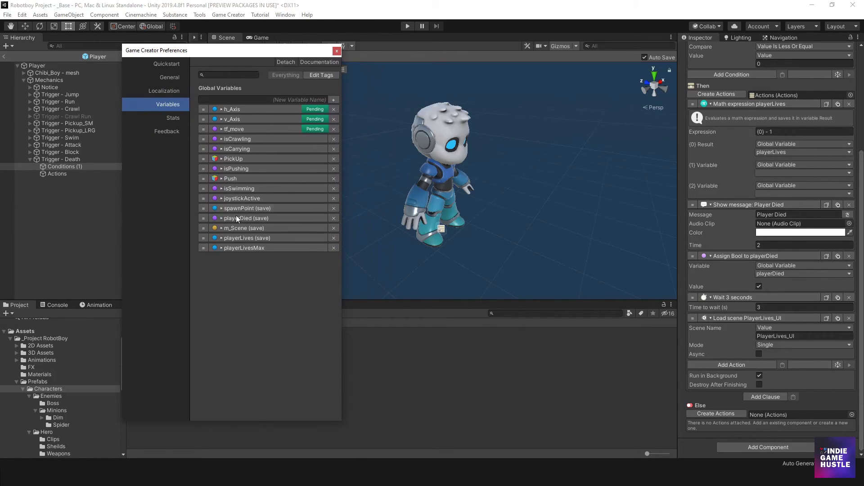
left_click(236, 249)
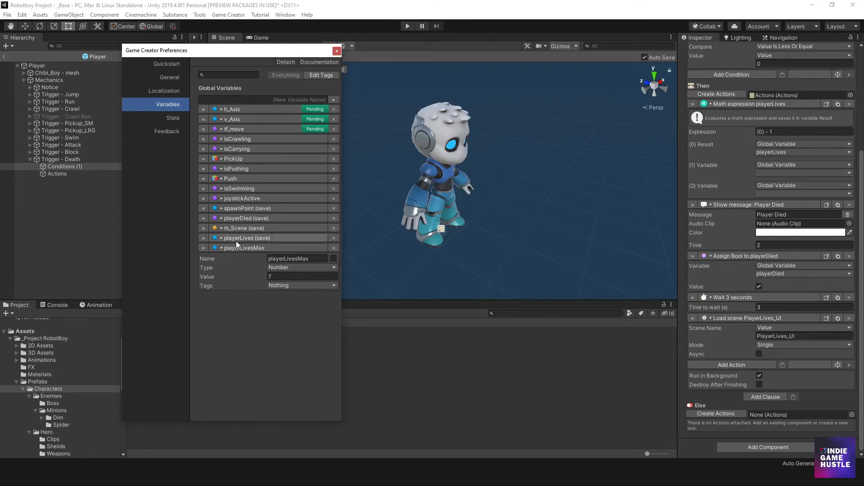
left_click(236, 239)
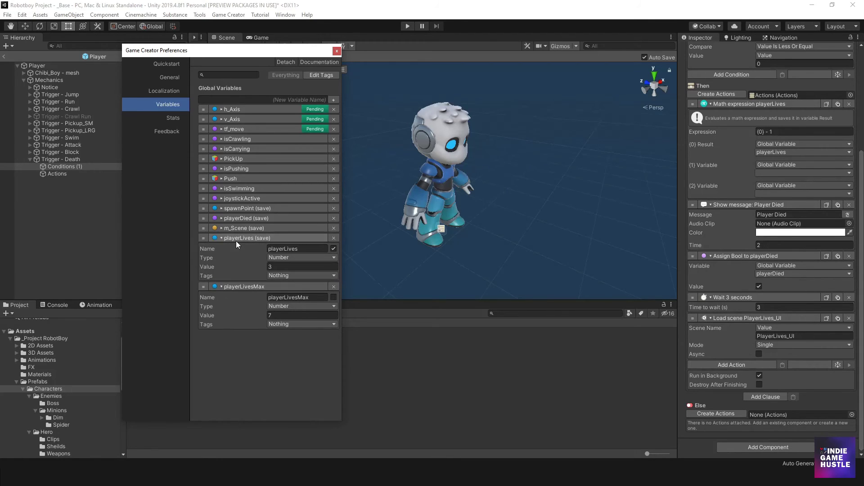
left_click(236, 286)
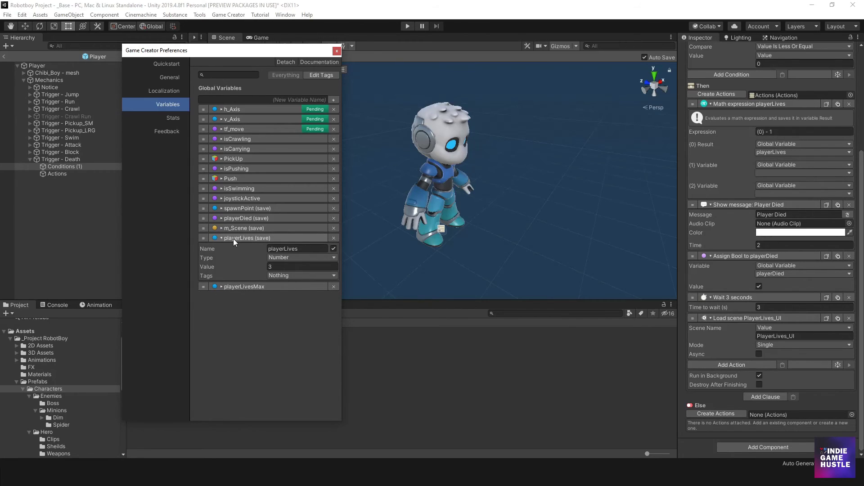
Enable saving for the playerLivesMax global variable and collapse its entry.
left_click(240, 286)
left_click(239, 286)
left_click(235, 288)
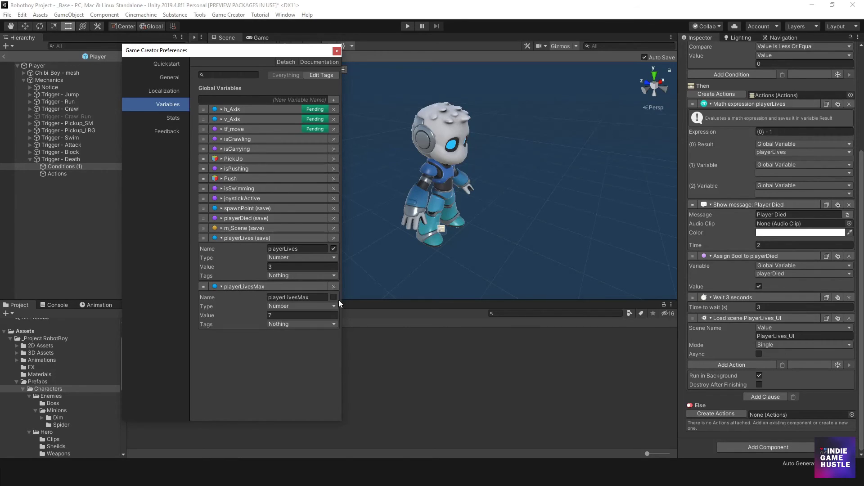
left_click(335, 298)
left_click(233, 287)
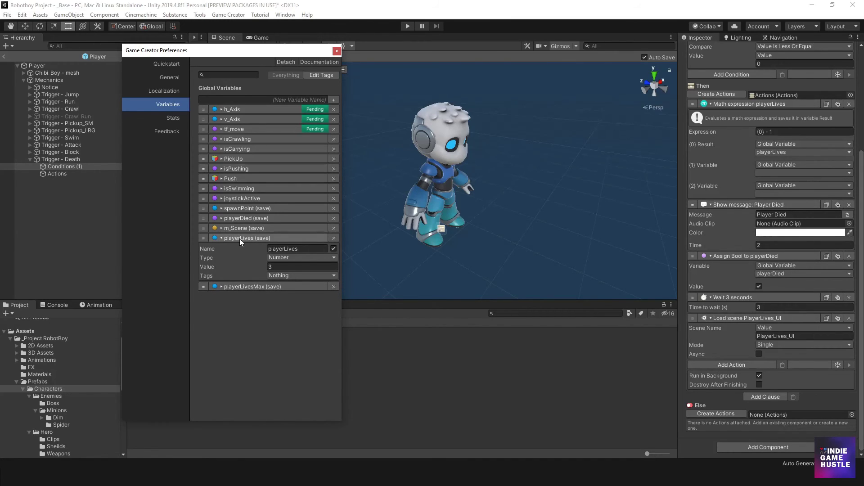
Return to the _Base scene and play the level with the global variables in view, moving the player to collect the life capsule.
left_click_drag(270, 52, 239, 86)
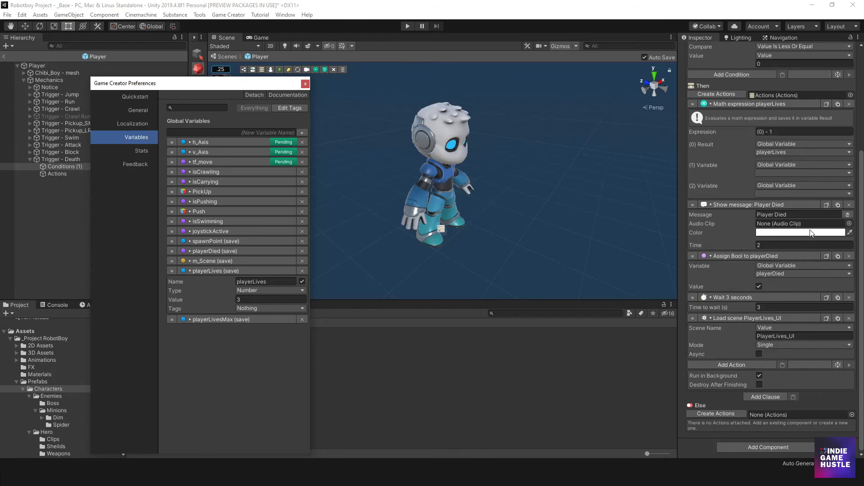
left_click(3, 57)
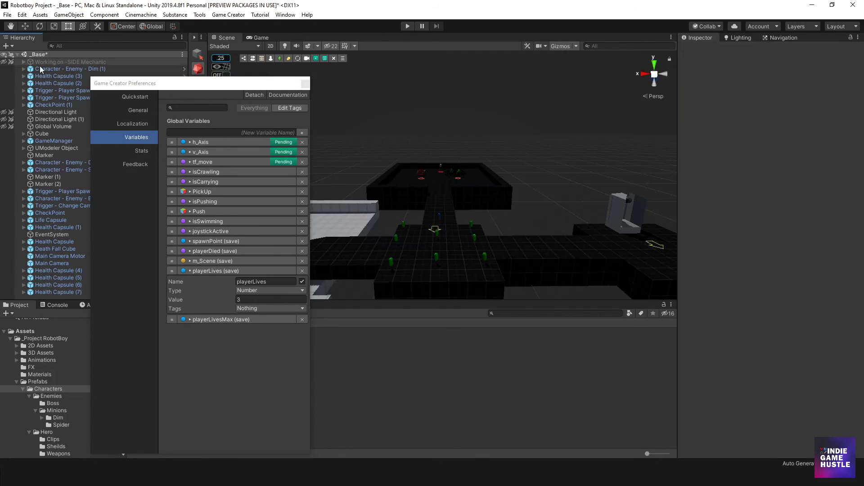
left_click(408, 26)
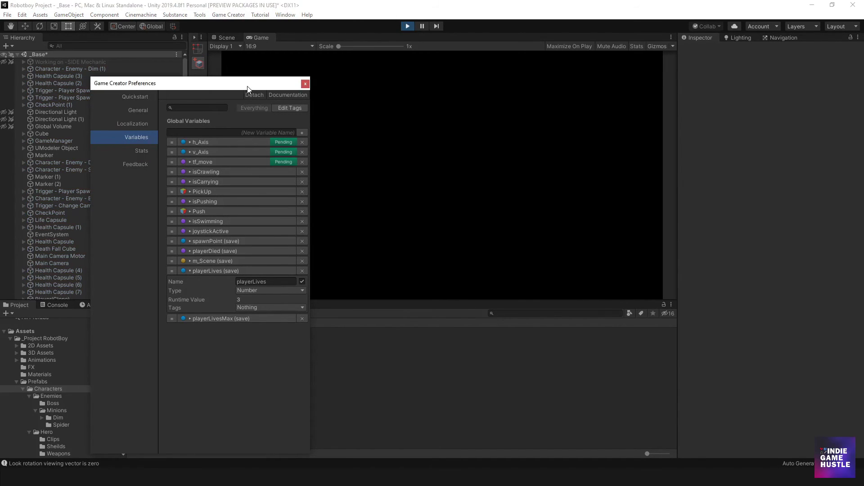
left_click_drag(247, 87, 205, 82)
left_click(434, 136)
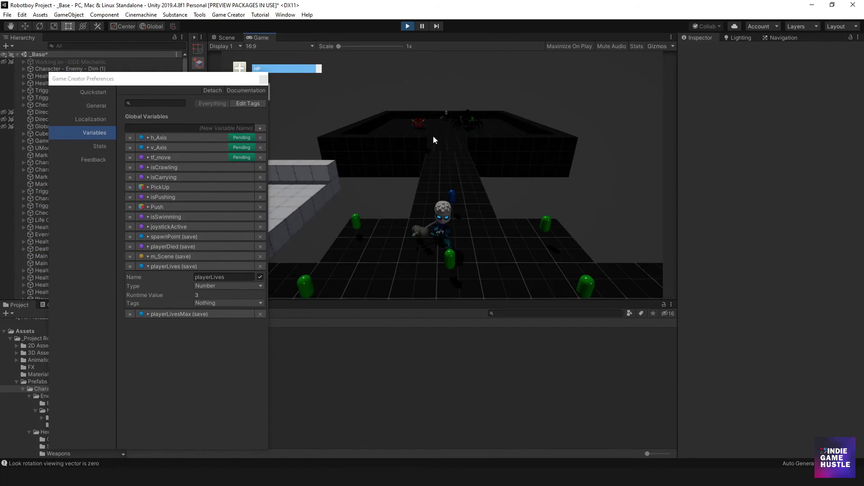
key("a")
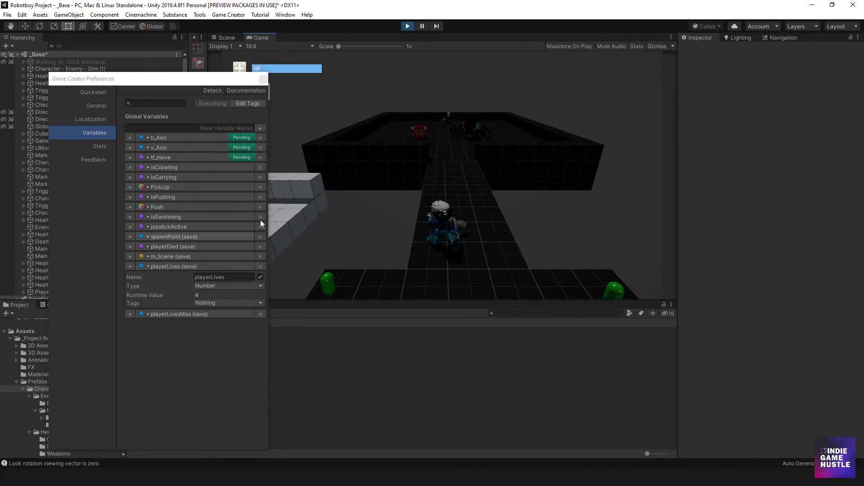
Check playerLivesMax during play, make the player fall to their death to test the playerLives count, and end the play test.
left_click(155, 314)
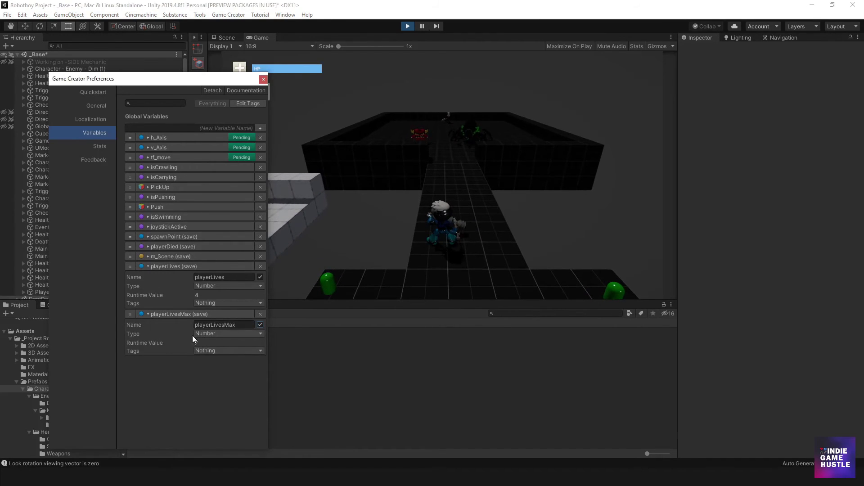
left_click(189, 313)
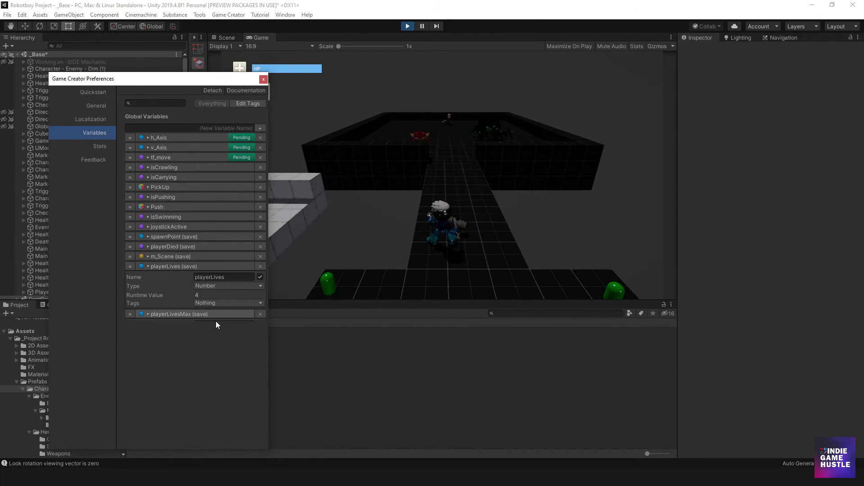
left_click(445, 237)
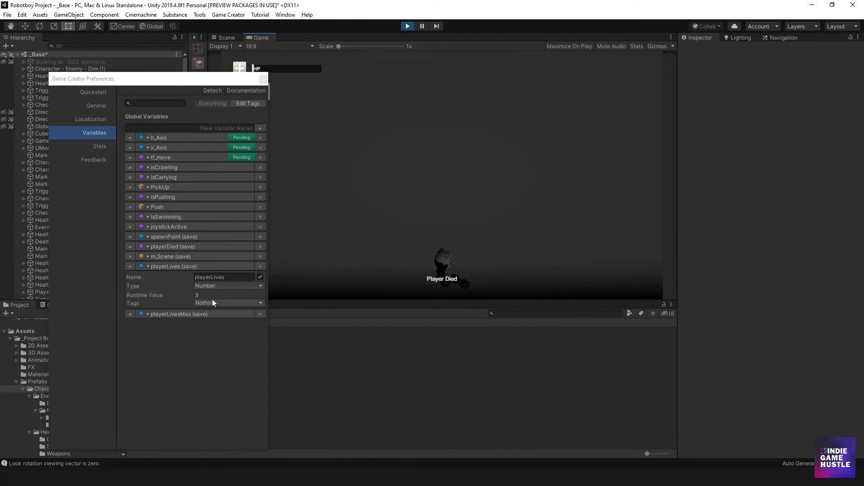
left_click(409, 26)
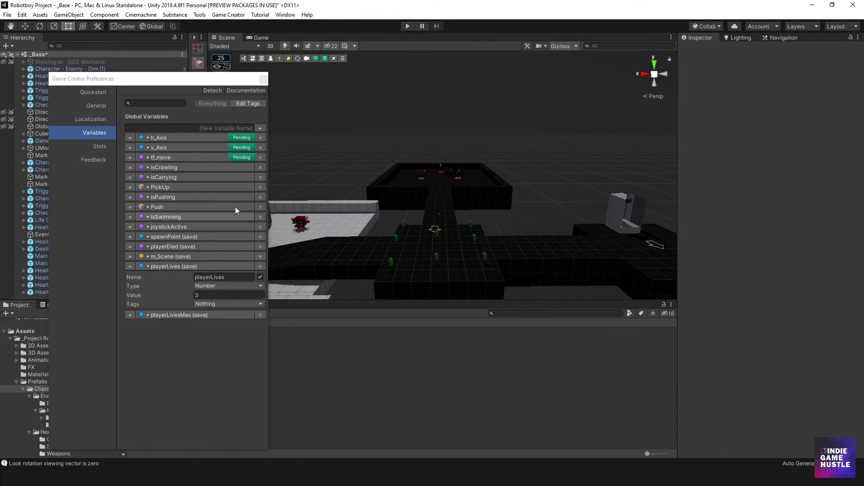
Reopen the Player prefab, select Conditions (1) under Trigger - Death, and widen the Inspector with the preferences window out of its way.
left_click_drag(178, 81, 760, 60)
double_click(147, 383)
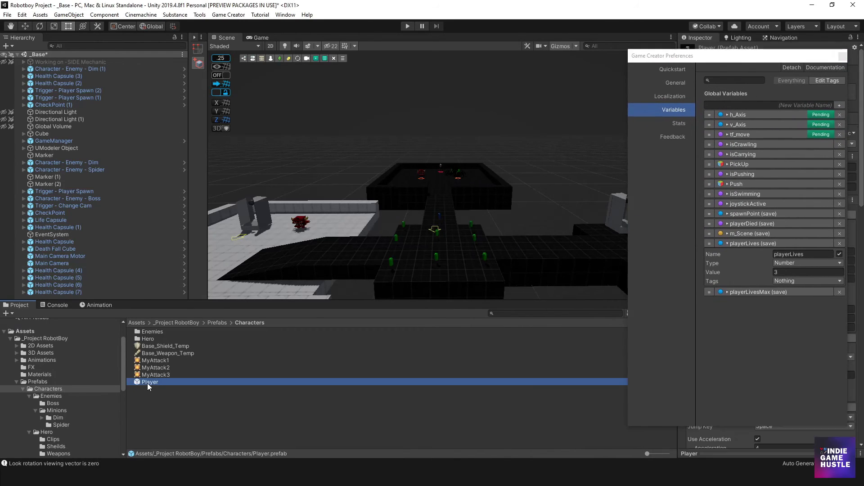
left_click(62, 168)
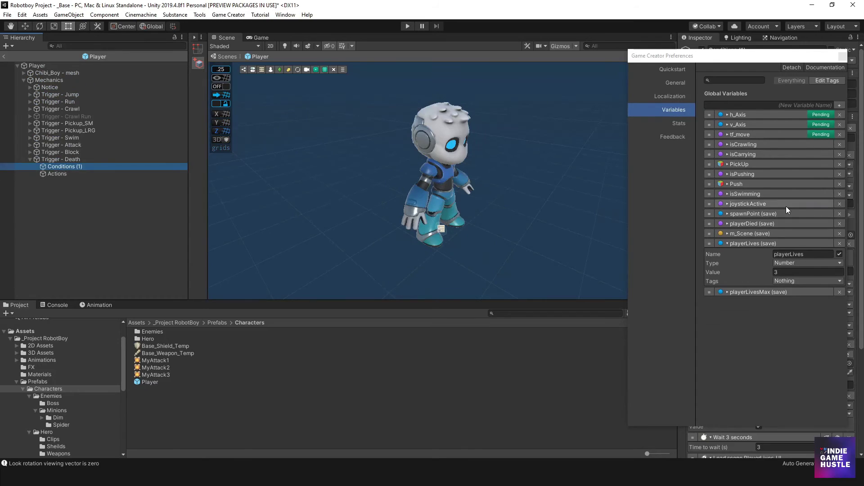
left_click_drag(792, 60, 340, 69)
left_click_drag(669, 151, 645, 142)
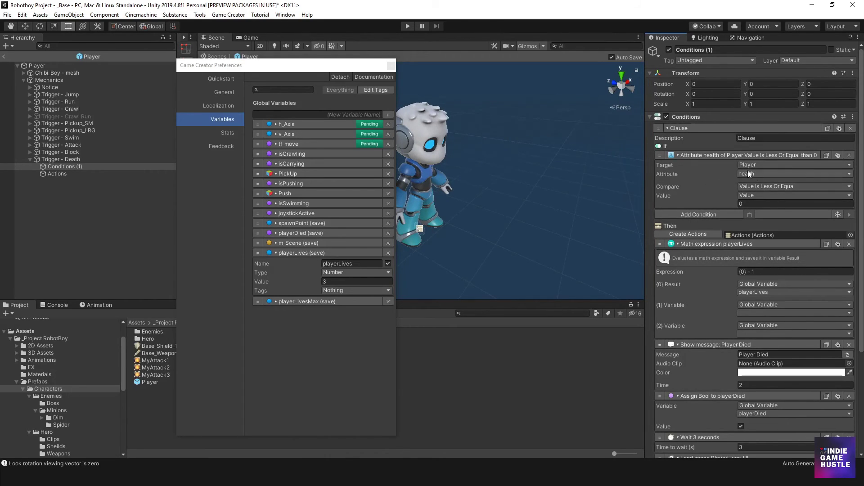
Review the health condition and collapse the math expression, message, playerDied, wait and load scene actions of the death clause.
left_click(740, 204)
scroll(741, 295, "down", 5)
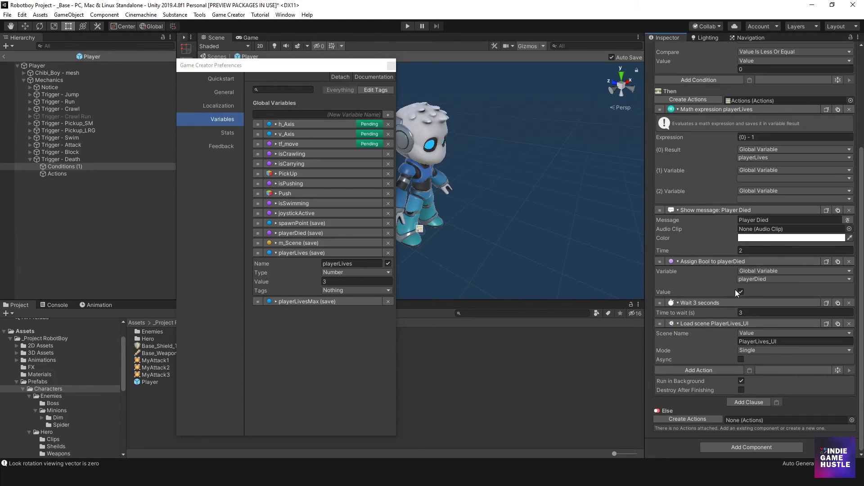
left_click(705, 109)
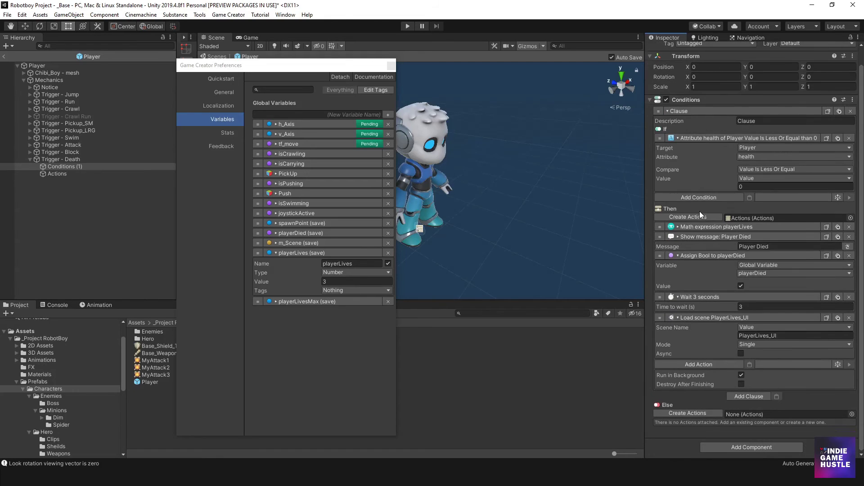
left_click(698, 254)
left_click(698, 261)
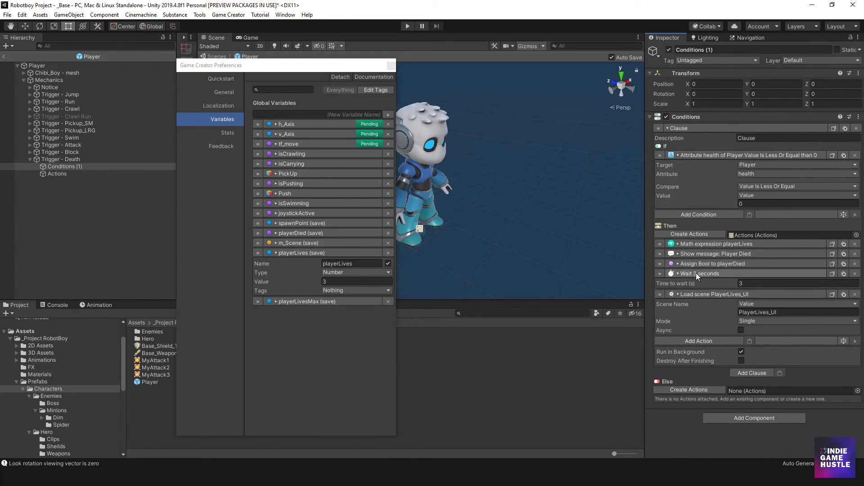
left_click(696, 273)
left_click(698, 281)
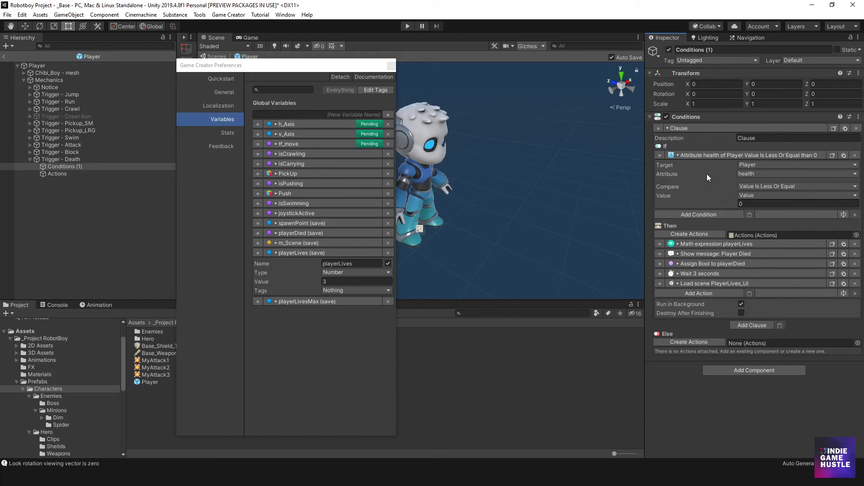
Add a Variable Number condition to the death clause that requires the global variable playerLives to be Greater than 0.
left_click(698, 215)
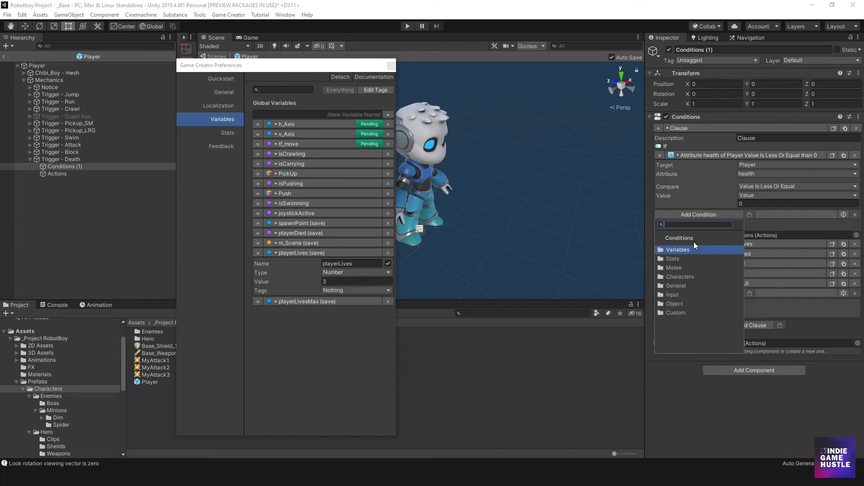
left_click(684, 249)
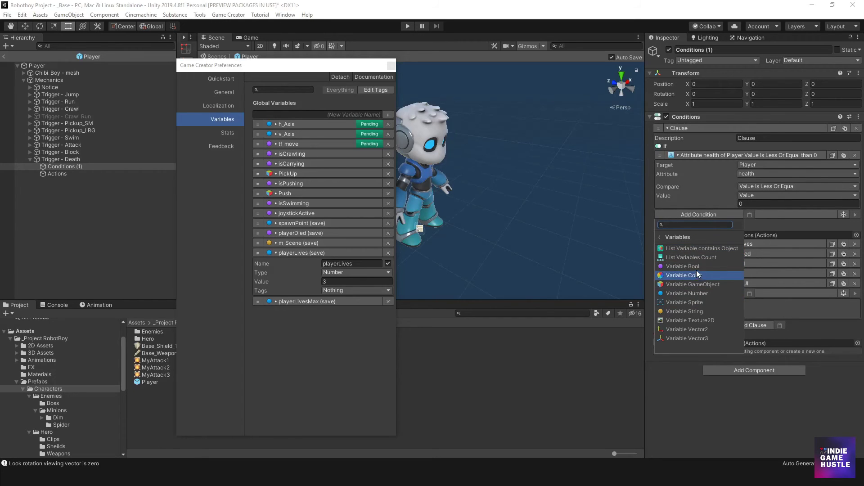
left_click(691, 292)
left_click(744, 231)
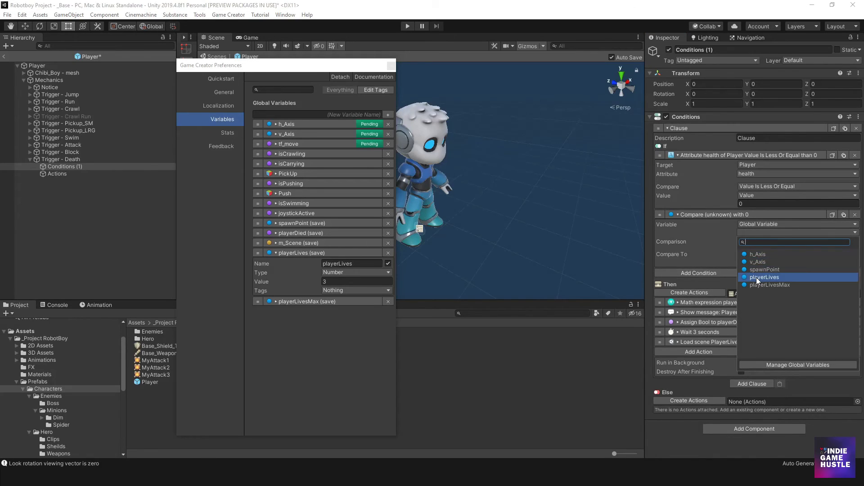
left_click(757, 277)
left_click(750, 243)
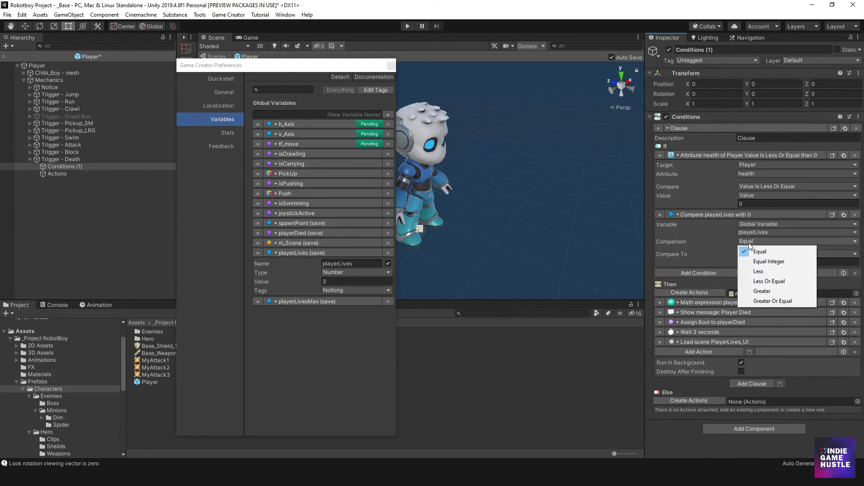
left_click(759, 292)
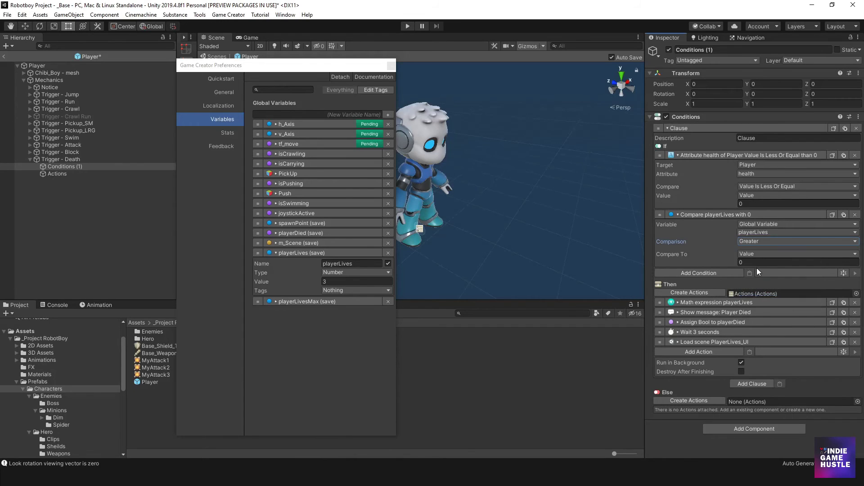
left_click(751, 262)
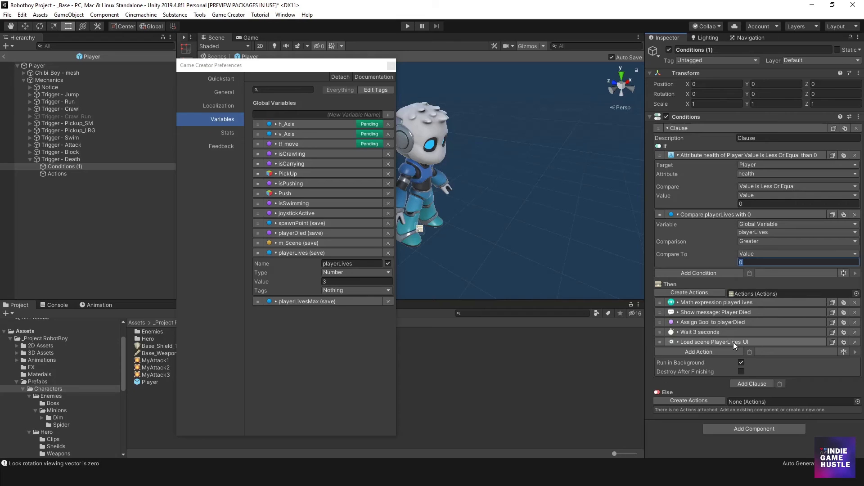
Create Else actions for the death conditions with a Debug Message reading "GOTO GAME OVER SCREEN".
left_click(709, 401)
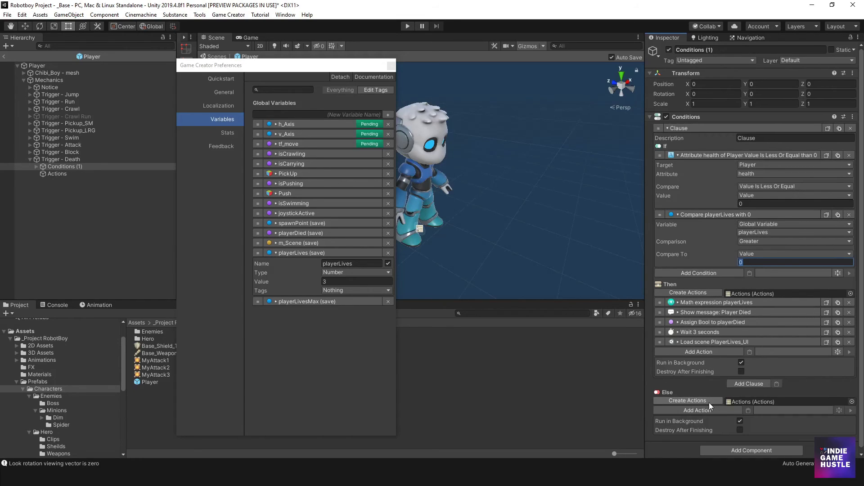
left_click(735, 412)
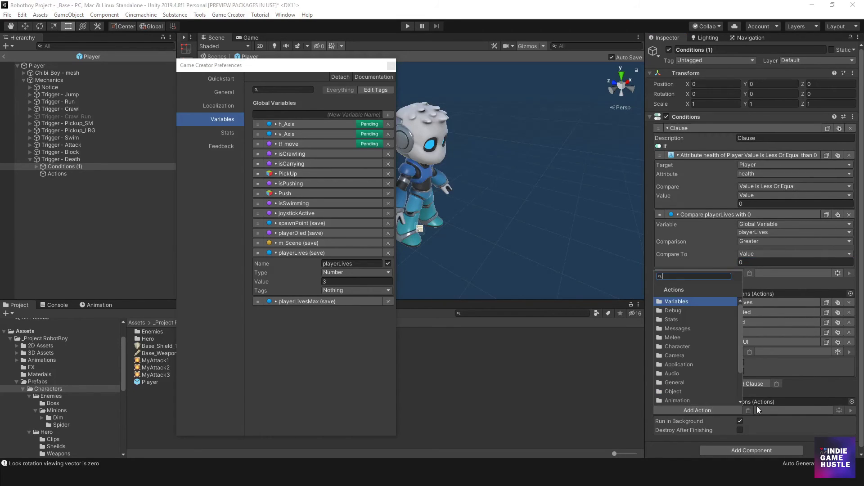
left_click(686, 312)
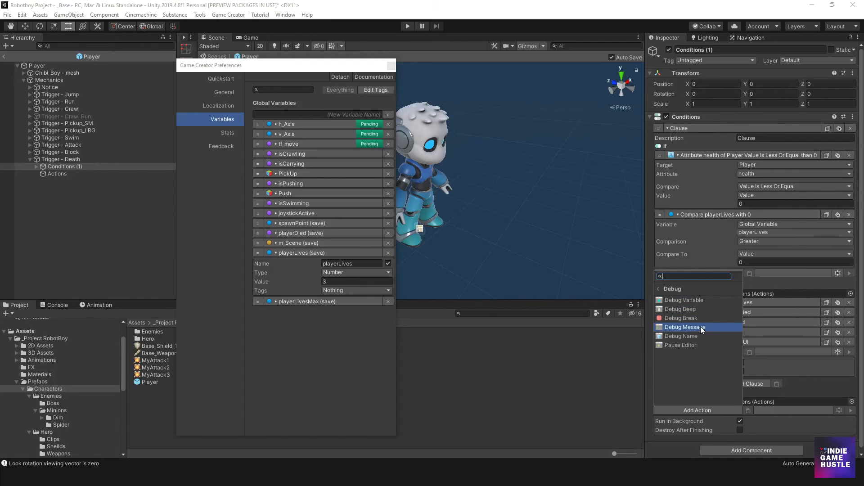
left_click(700, 326)
scroll(760, 394, "down", 2)
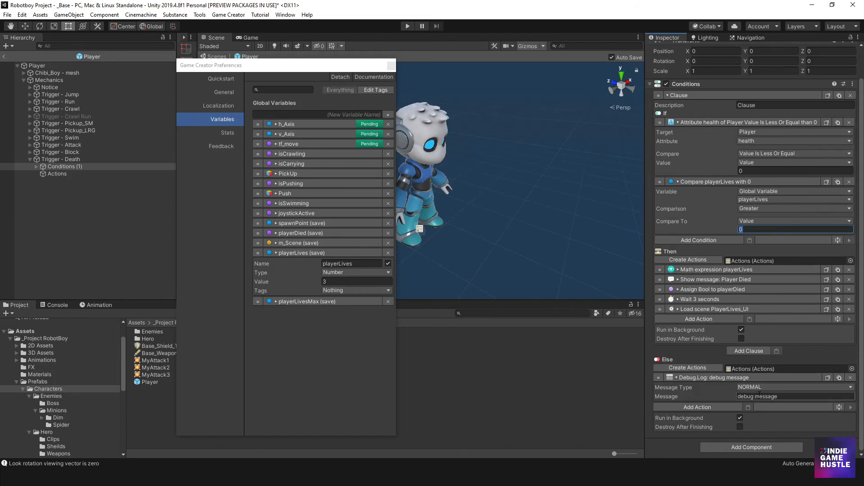
left_click(784, 398)
type("GOTO")
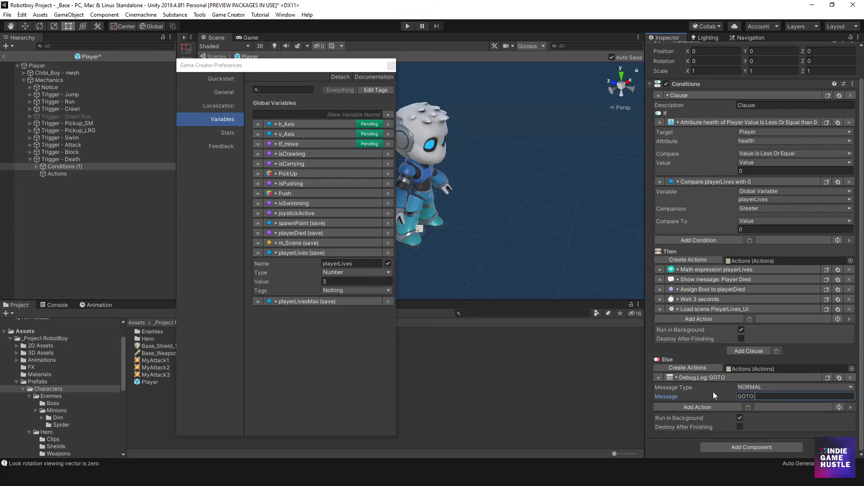
type("GAME OVER SCREEN")
Play-test the game, letting the player die repeatedly to check that the playerLives count runs down to the Else branch.
left_click_drag(346, 68, 195, 90)
left_click(359, 127)
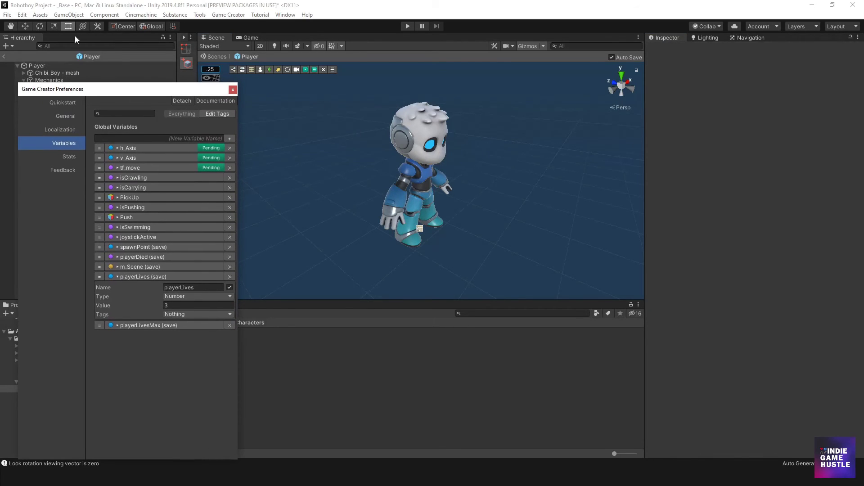
left_click(407, 26)
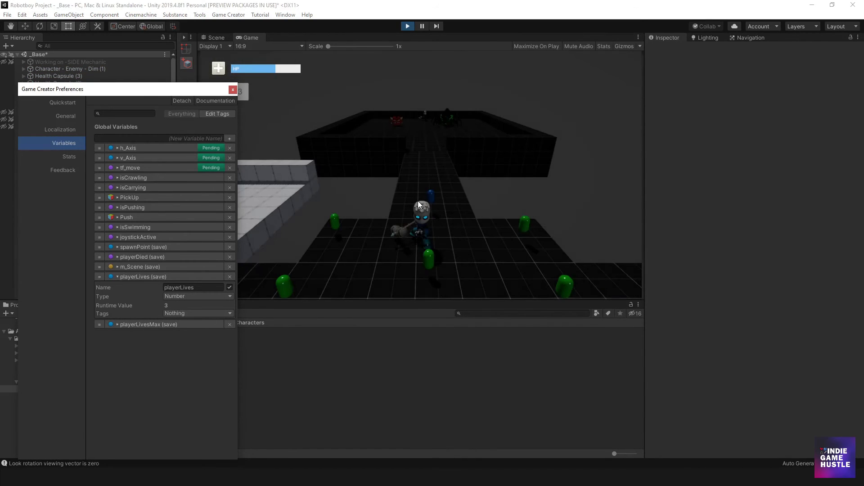
key("w")
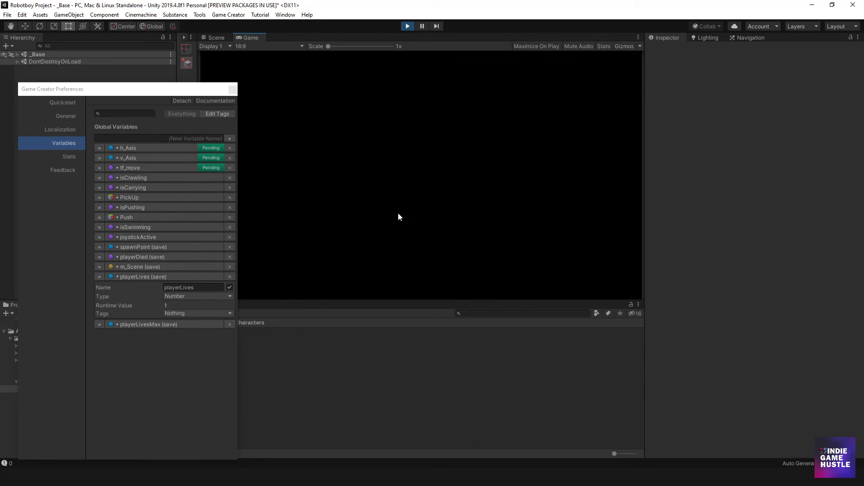
key("d")
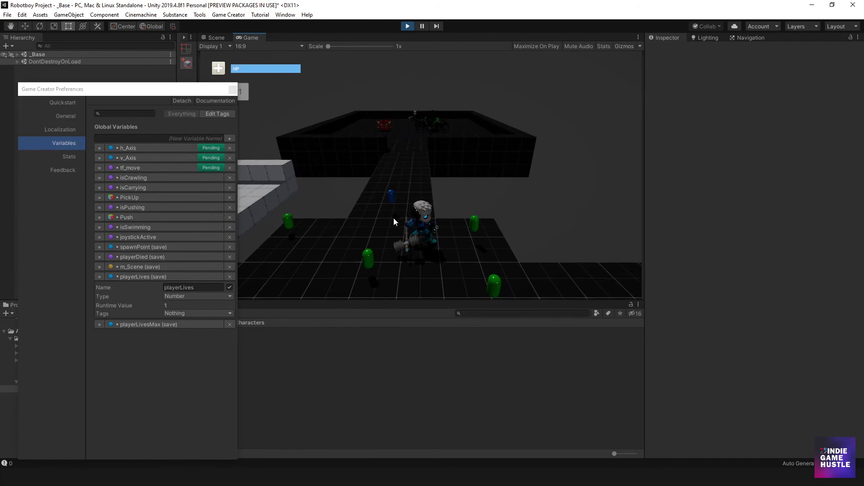
key("d")
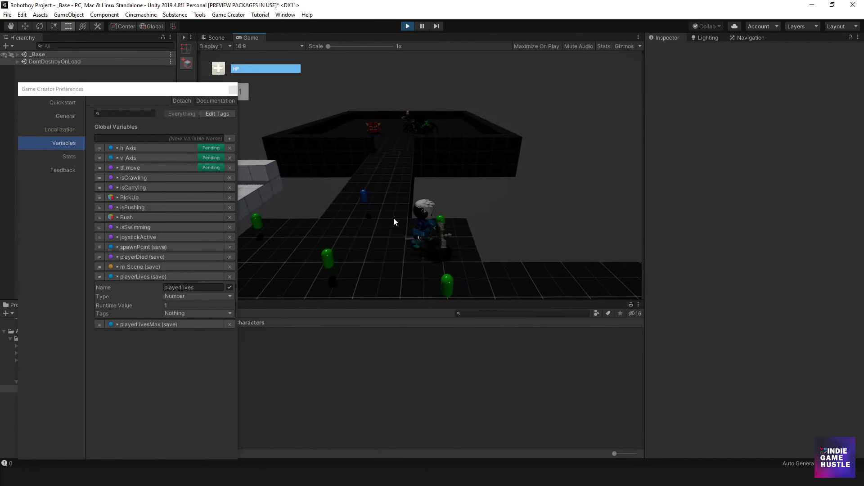
key("w")
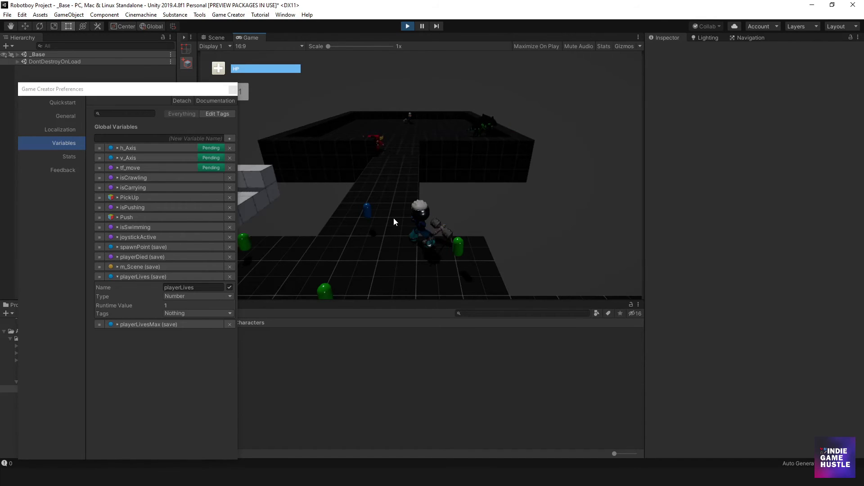
key("s")
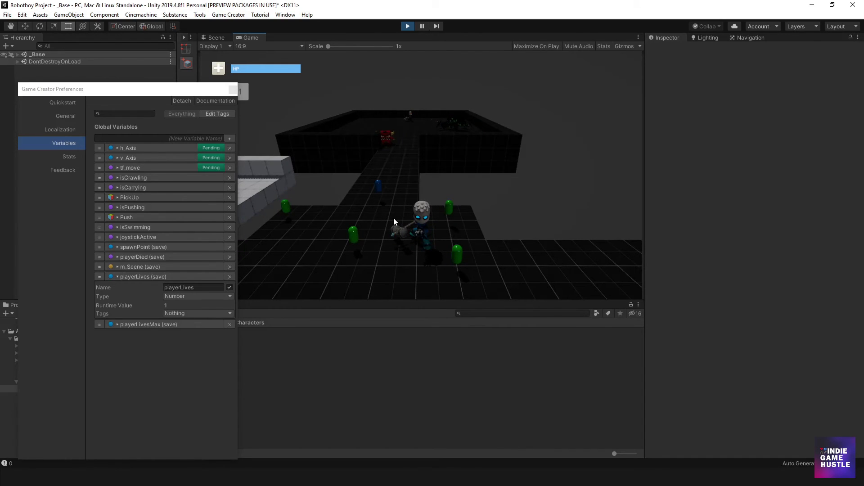
key("w")
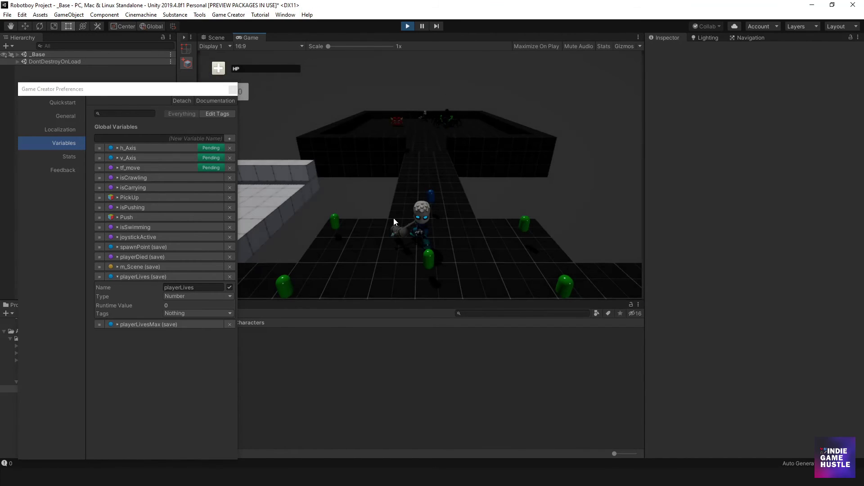
key("w")
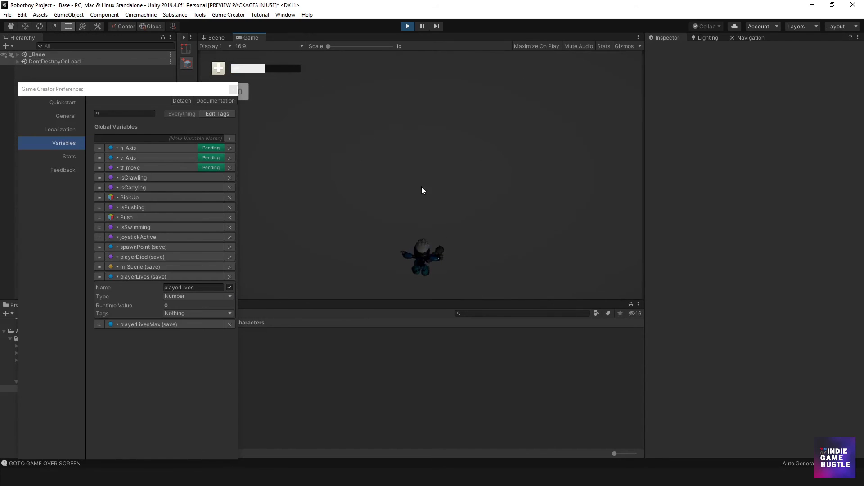
Check the runtime value of playerLives alongside the in-game lives counter, and stop the play test.
left_click_drag(127, 91, 570, 61)
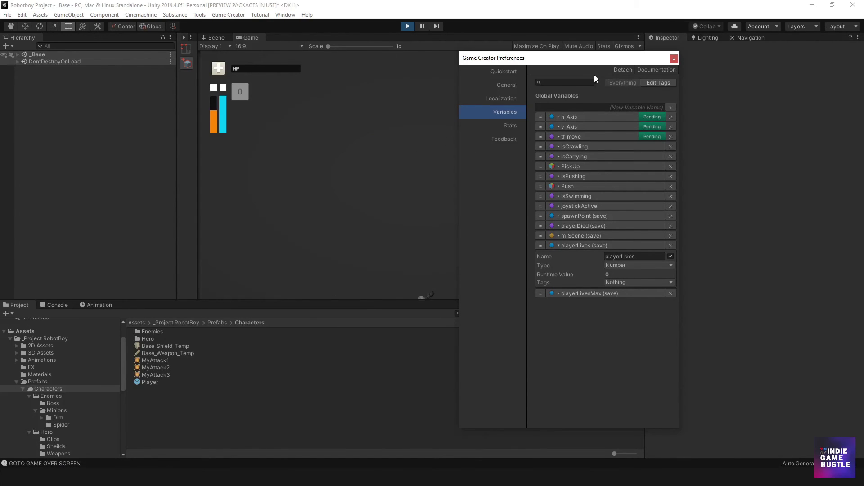
left_click_drag(594, 60, 176, 75)
left_click(407, 26)
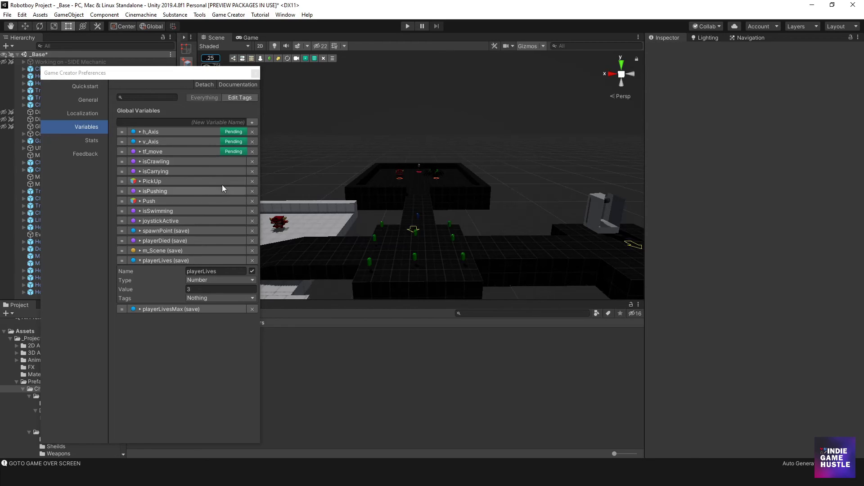
Open the Player prefab for editing and move the Game Creator Preferences window clear of the Hierarchy and Inspector.
left_click_drag(130, 76, 605, 59)
left_click(147, 382)
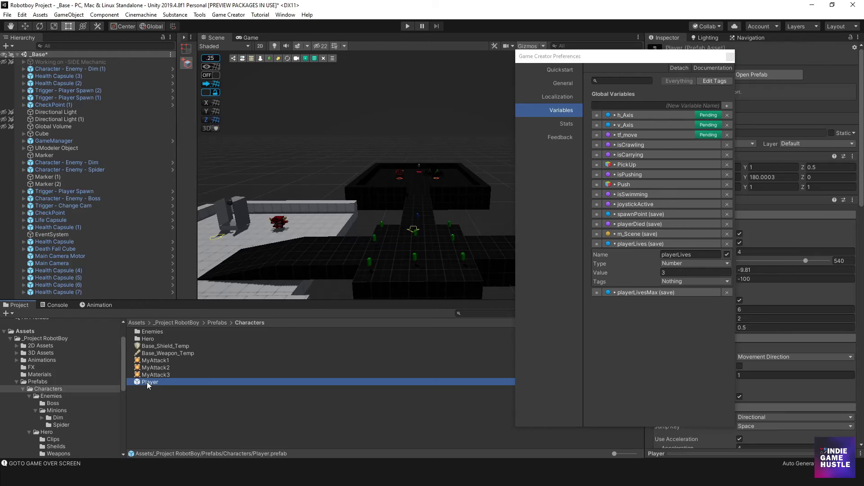
left_click_drag(680, 58, 512, 45)
double_click(149, 382)
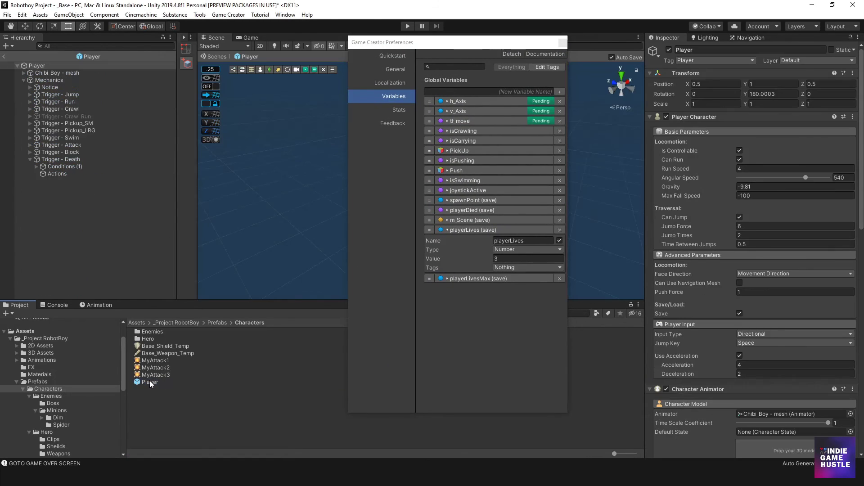
left_click_drag(479, 47, 338, 89)
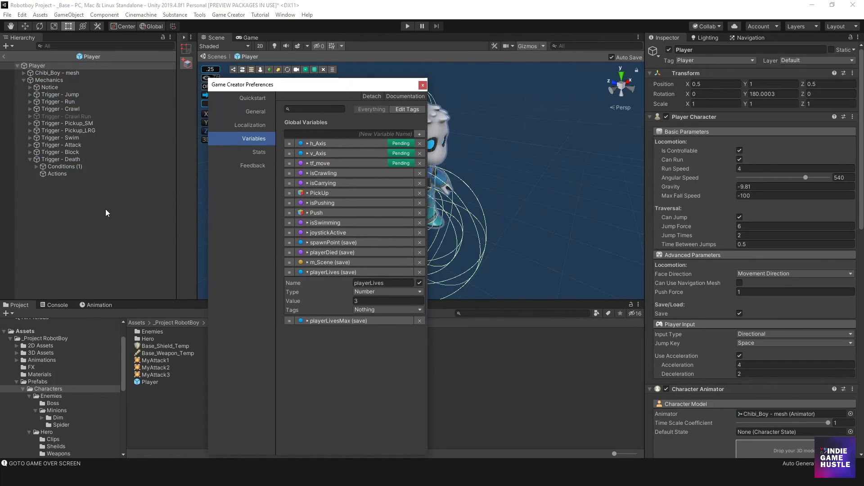
Set the comparison value of the playerLives condition in Conditions (1) under Trigger - Death to 1.
left_click(72, 168)
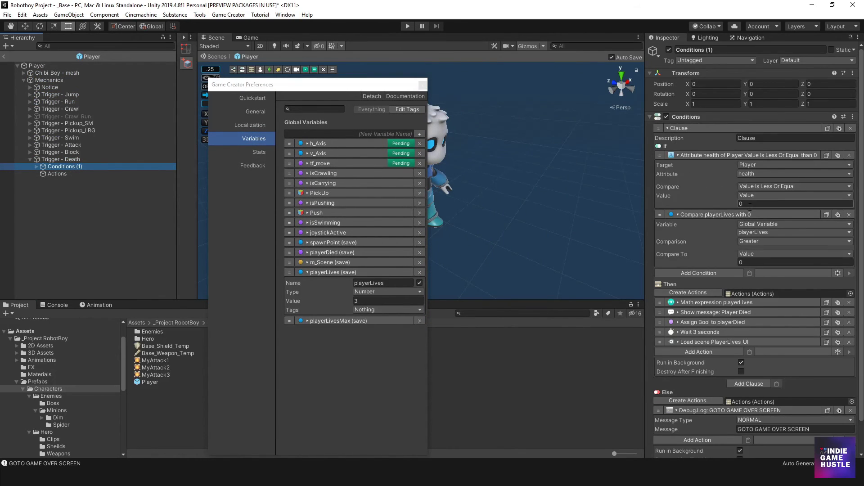
left_click(776, 263)
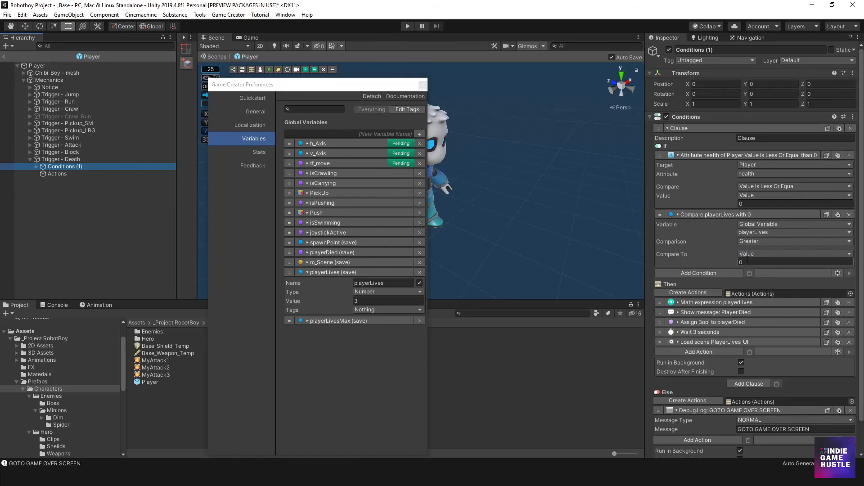
type("1")
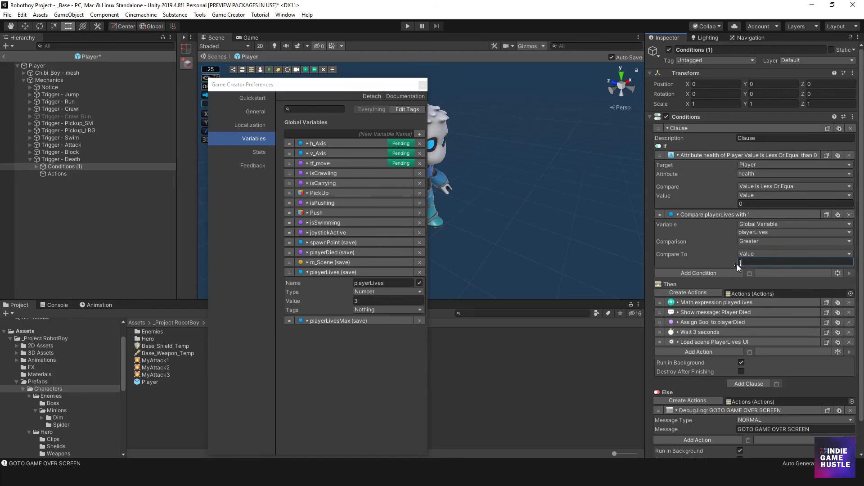
Play-test the changed death condition by dying until the last life is lost, check playerLives, and stop the game.
left_click_drag(375, 90, 244, 112)
left_click(408, 27)
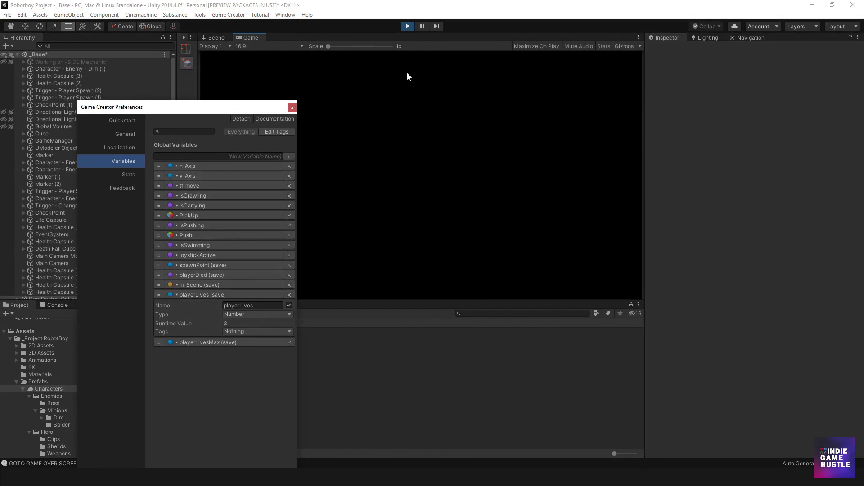
left_click_drag(202, 108, 159, 105)
left_click(374, 160)
key("w")
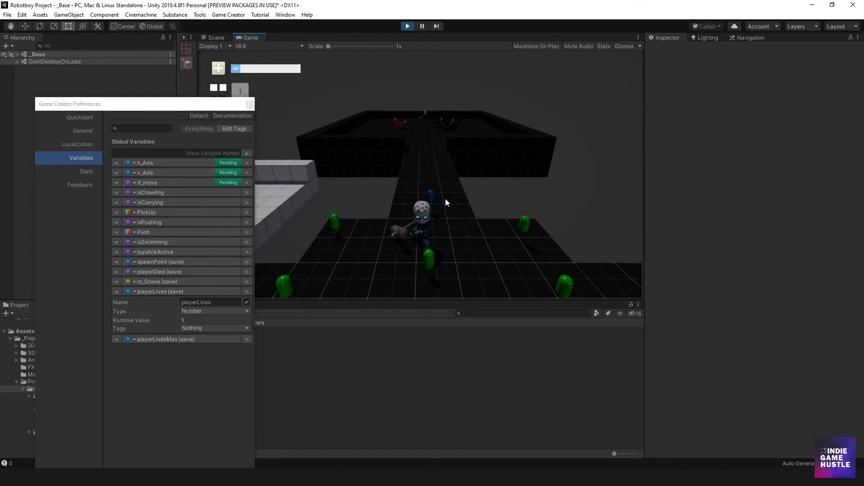
left_click_drag(182, 105, 789, 61)
left_click(490, 153)
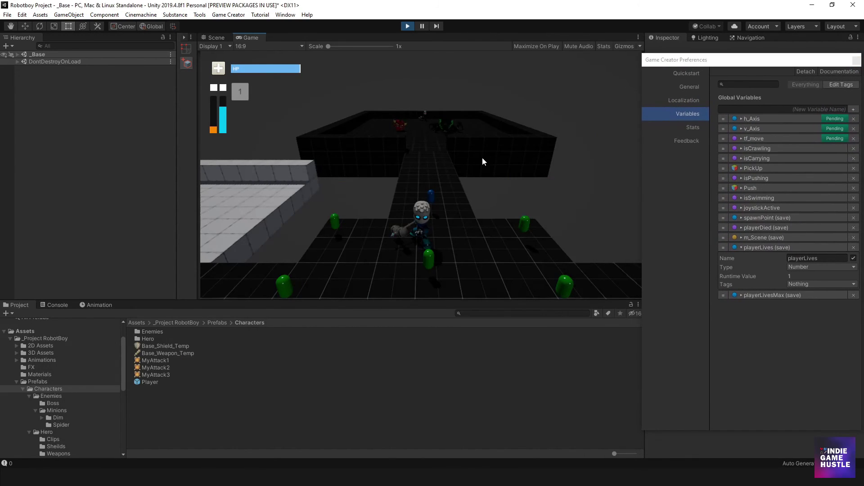
key("w")
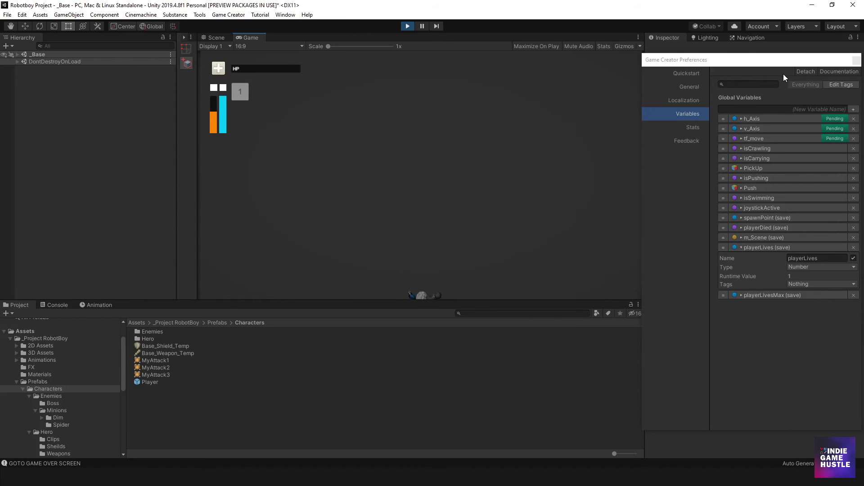
left_click_drag(777, 64, 520, 73)
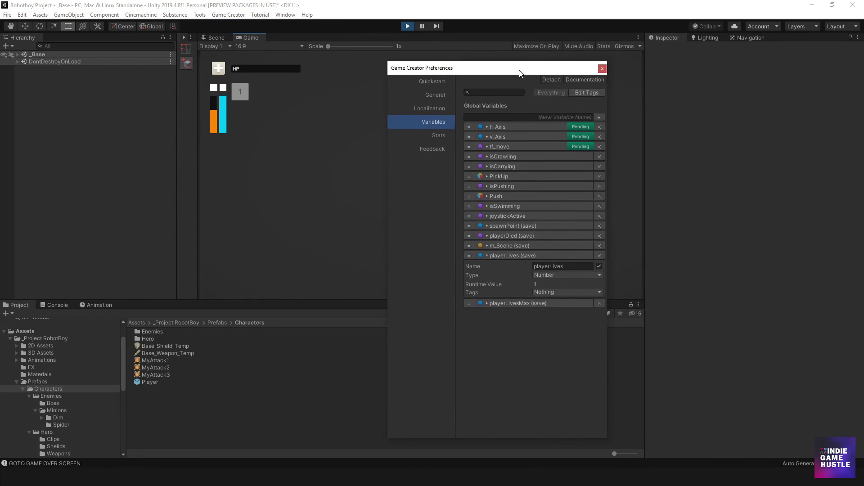
left_click(408, 27)
Move the Game Creator Preferences window out of the way and save the _Base scene and the project.
left_click_drag(482, 72, 0, 74)
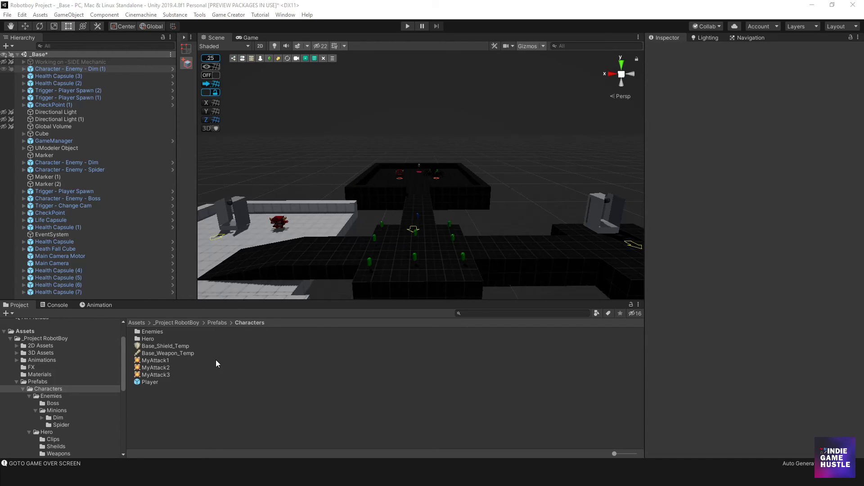
left_click(7, 14)
left_click(19, 48)
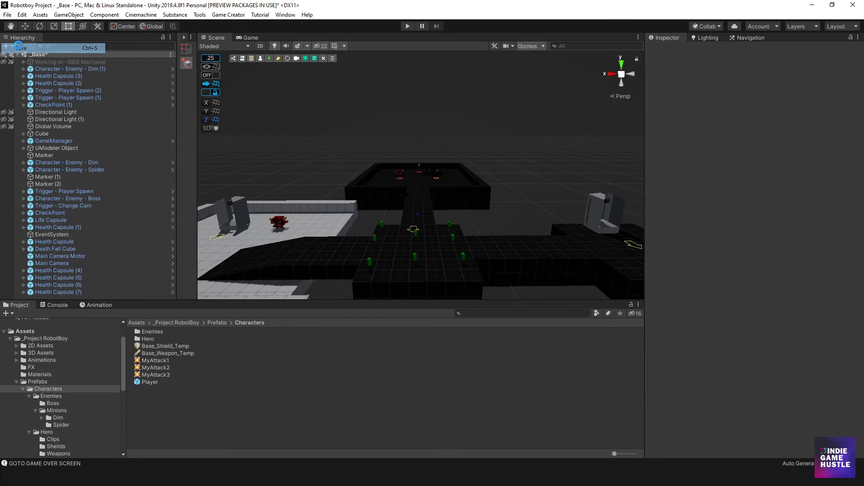
left_click(8, 14)
left_click(27, 89)
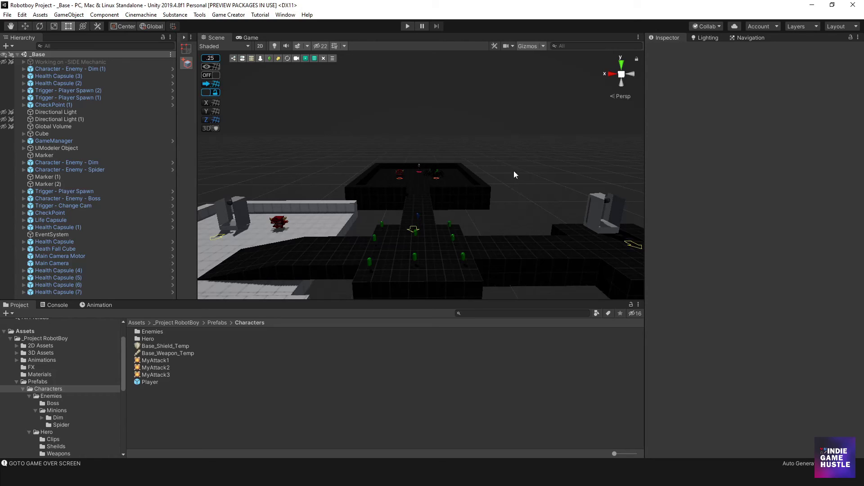
Browse the project assets to the Menu folder inside _Project RobotBoy's World folder.
left_click(218, 323)
left_click(187, 323)
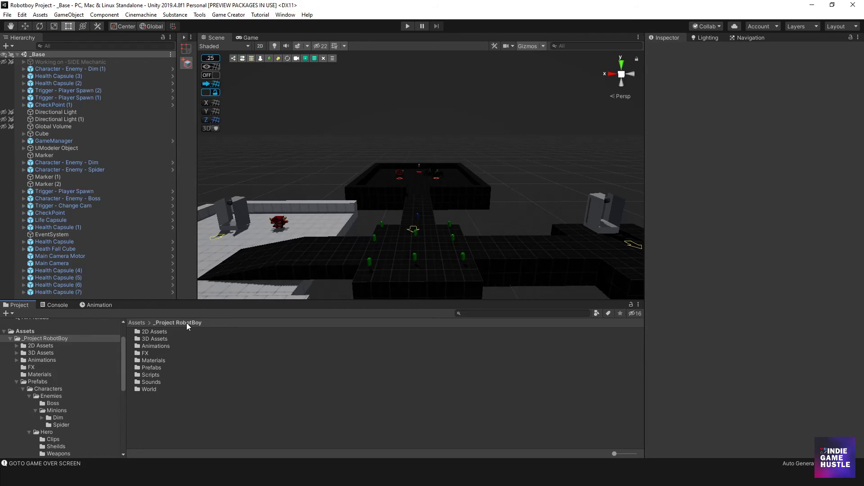
left_click(149, 389)
double_click(149, 389)
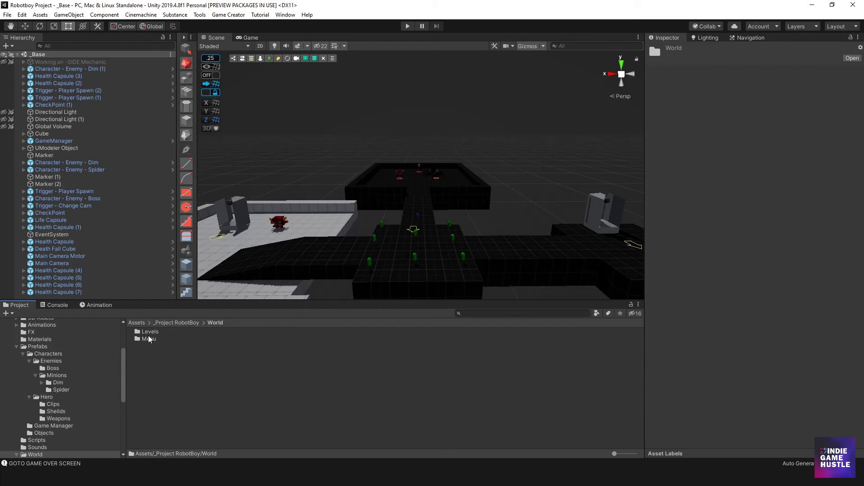
double_click(147, 339)
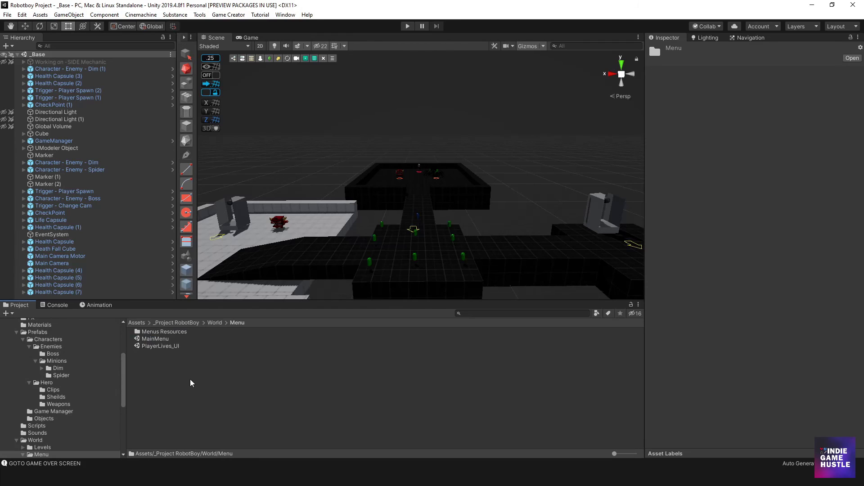
Create a new scene named GameOver in the Menu folder.
right_click(158, 369)
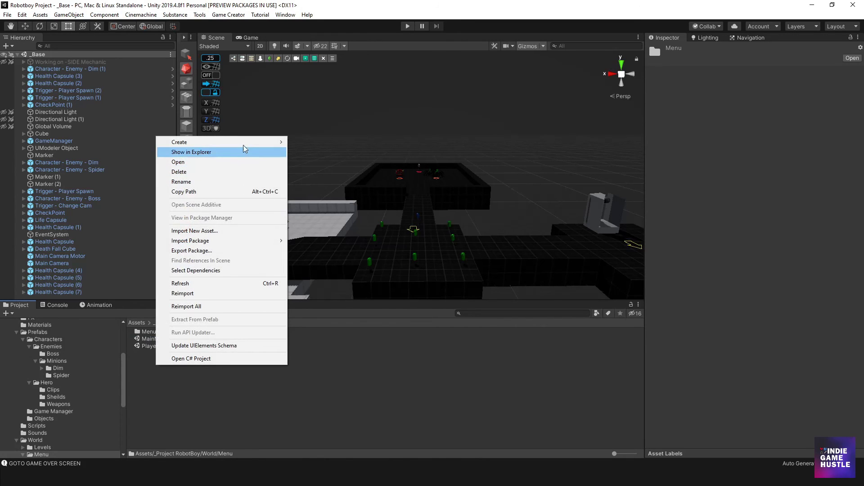
mouse_move(239, 143)
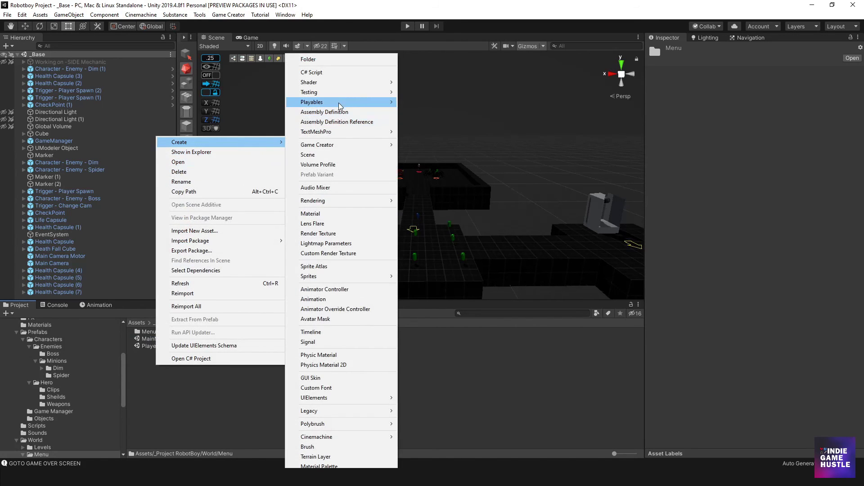
left_click(325, 155)
type("GameOver")
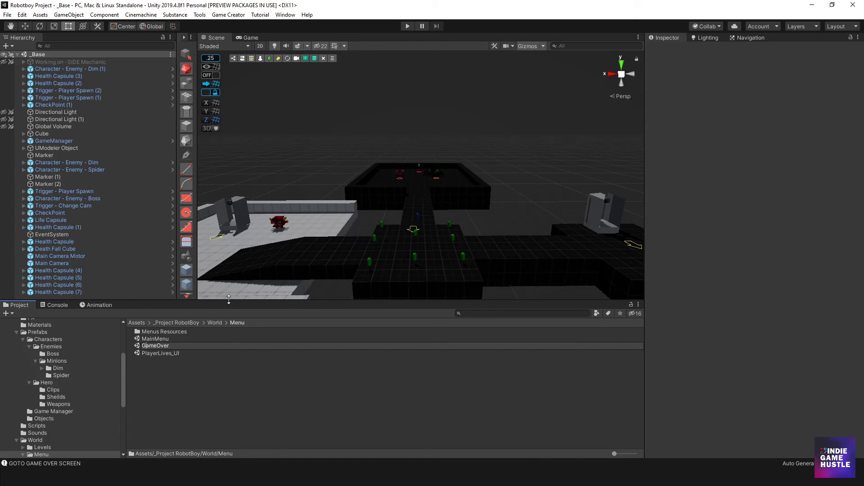
key("Return")
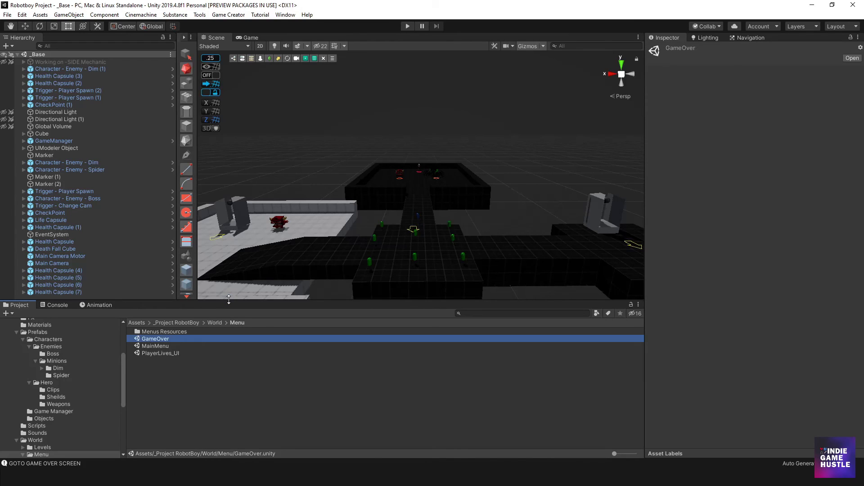
Save the current scene and the project, and open the GameOver scene.
left_click(167, 342)
left_click(7, 14)
left_click(22, 49)
left_click(8, 15)
left_click(27, 92)
double_click(160, 339)
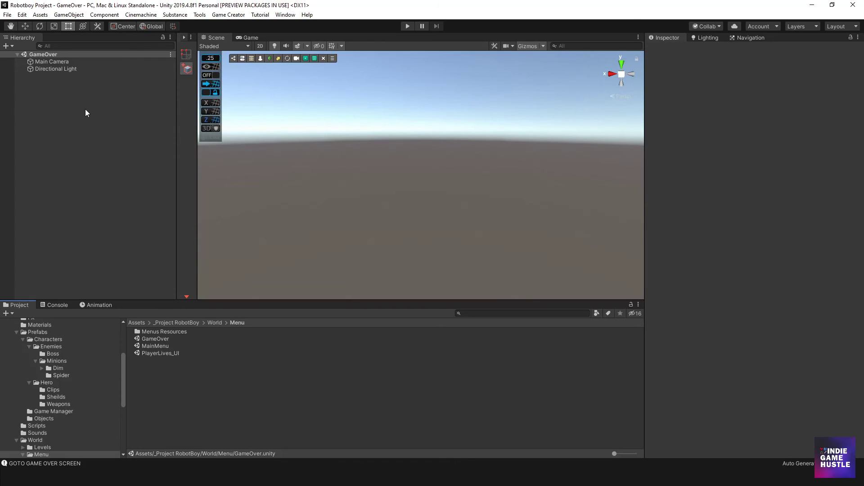
Add a UI canvas to the GameOver scene.
right_click(66, 95)
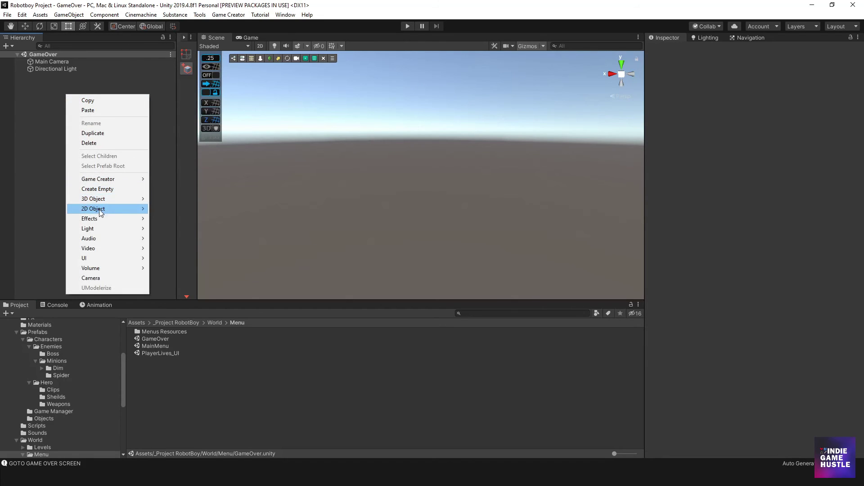
mouse_move(99, 258)
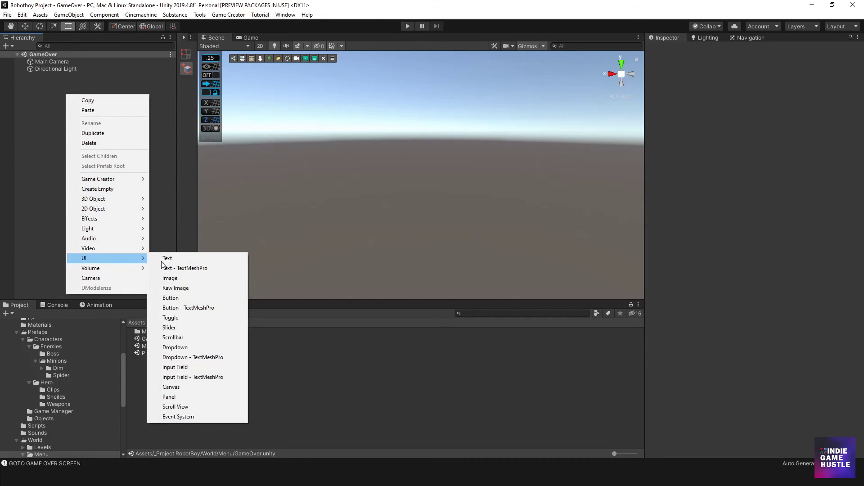
left_click(190, 387)
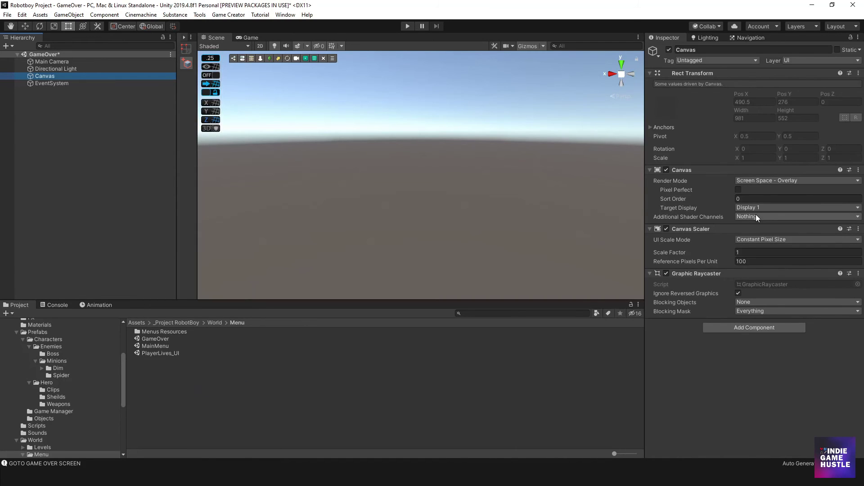
Set the canvas scaler to Scale With Screen Size with a reference resolution of 1920 by 1080.
left_click(761, 239)
left_click(763, 261)
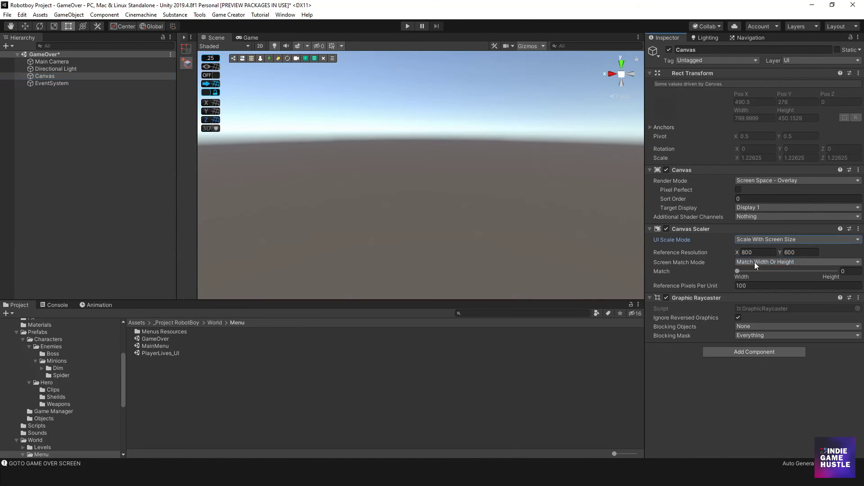
type("1920")
key("Tab")
type("1080")
key("Tab")
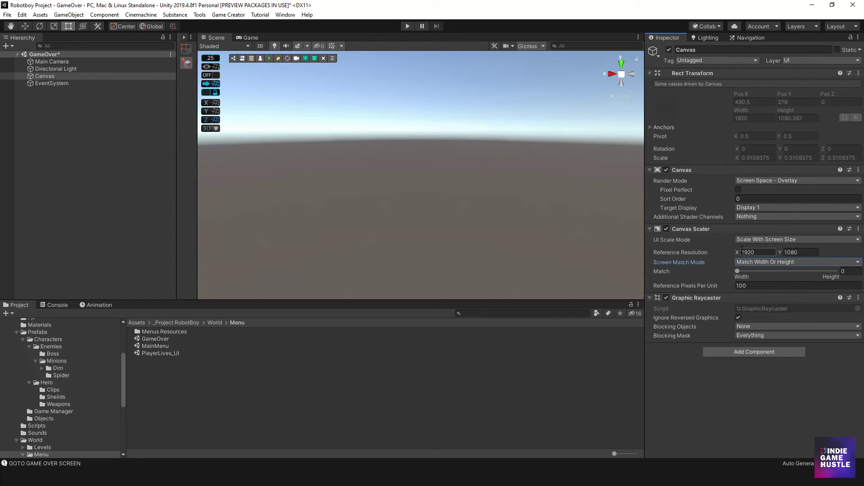
Add a UI panel as a child of the canvas.
right_click(47, 76)
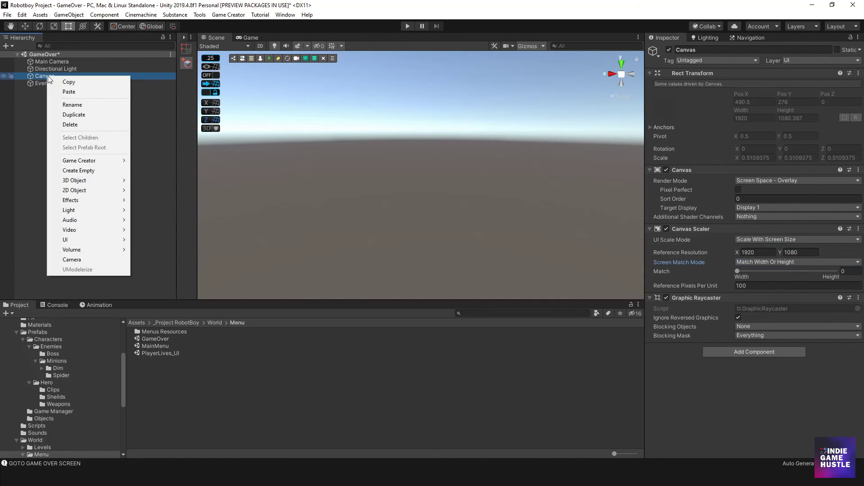
mouse_move(103, 239)
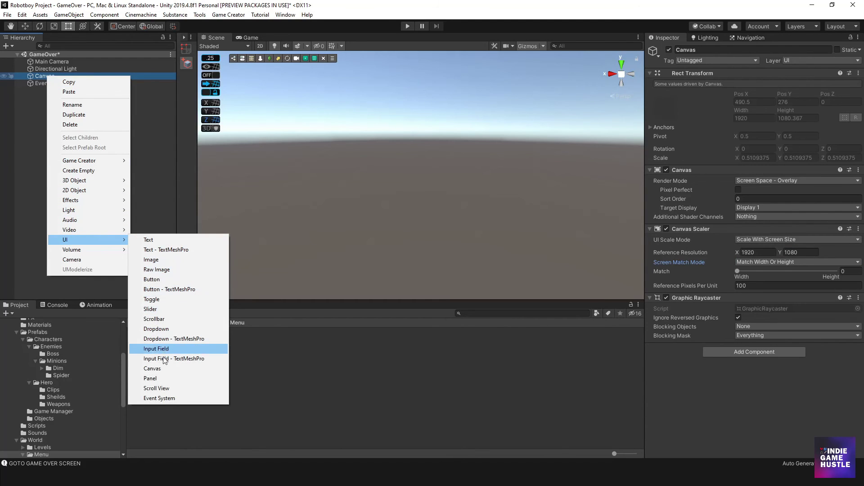
left_click(161, 378)
double_click(49, 77)
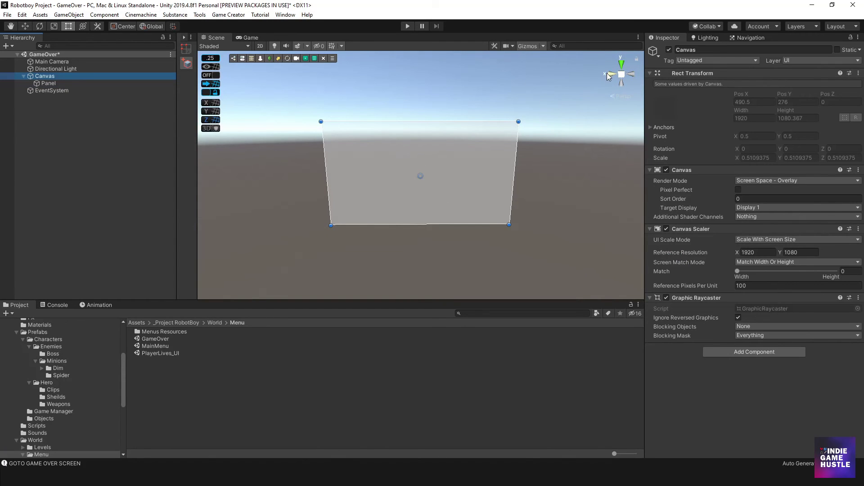
left_click(631, 73)
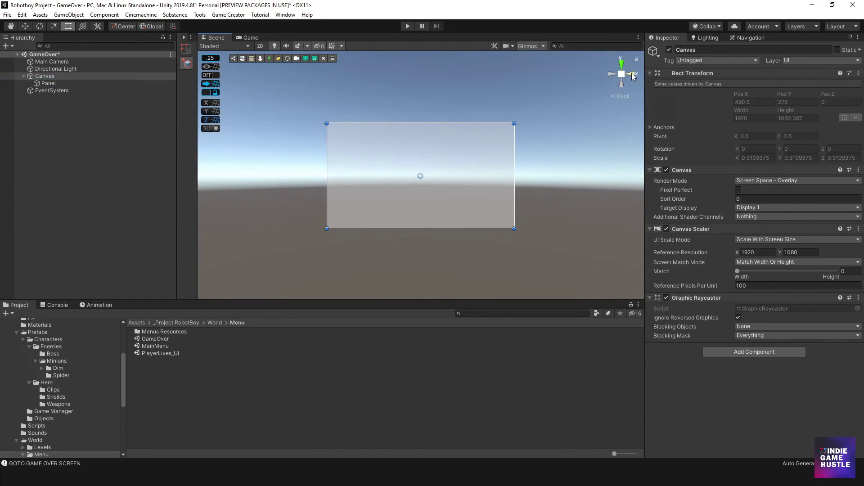
scroll(433, 128, "up", 3)
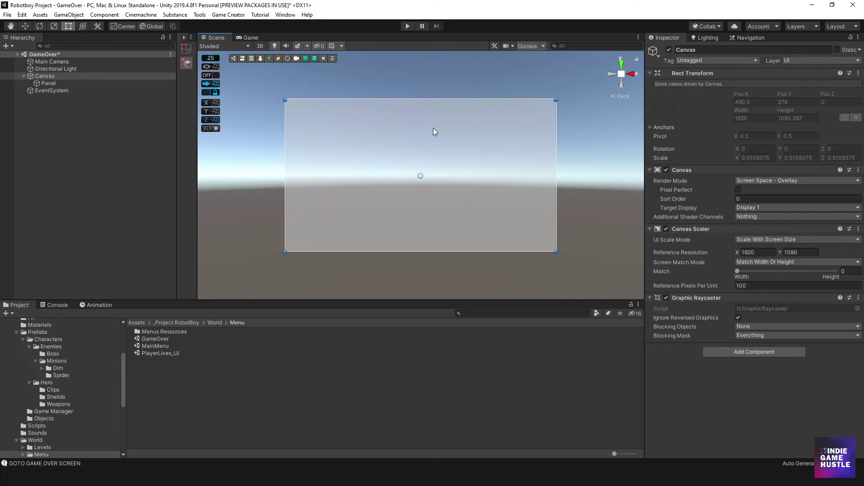
Add a TextMeshPro text under the panel, sized about 629 by 210 and placed at about X -115, Y -202.
left_click(53, 83)
right_click(51, 84)
left_click(48, 84)
right_click(48, 84)
mouse_move(91, 246)
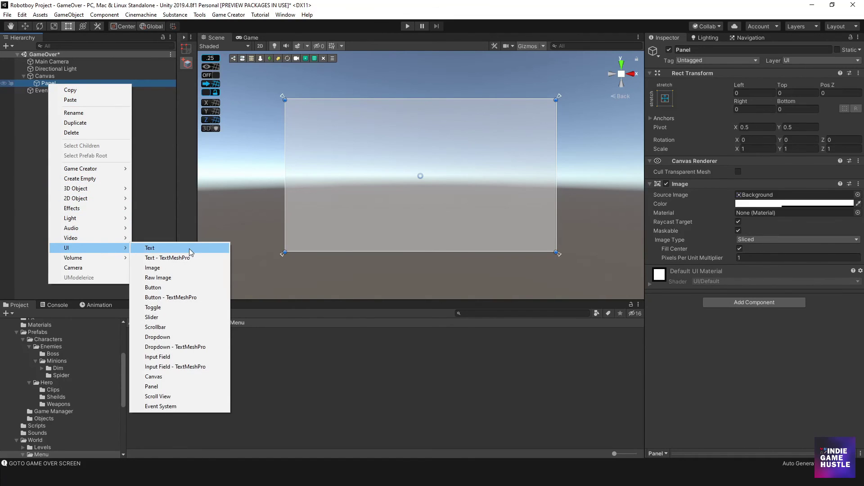
left_click(177, 259)
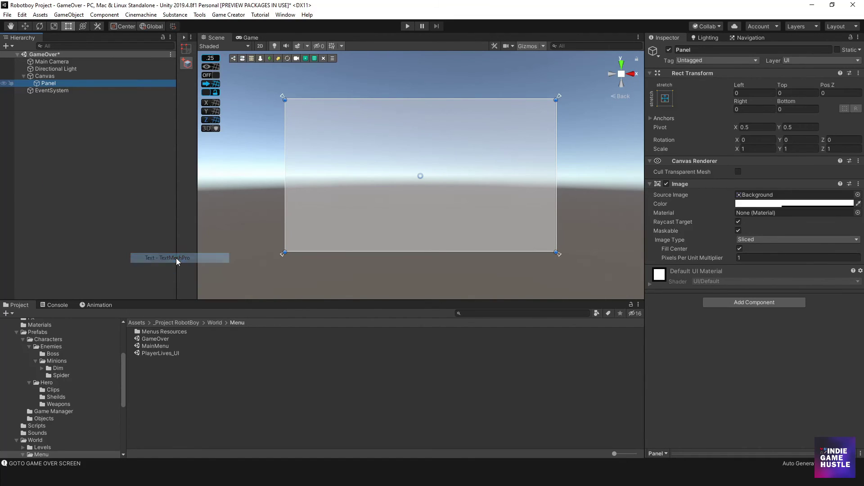
left_click_drag(406, 181, 376, 197)
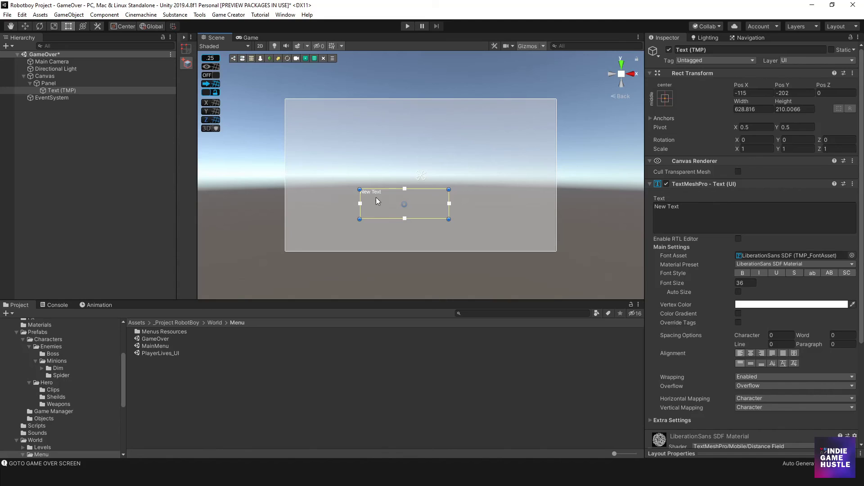
Centre the text horizontally and vertically, make it bold at font size 85, and change its wording to GAME OVER.
left_click(751, 363)
left_click(751, 353)
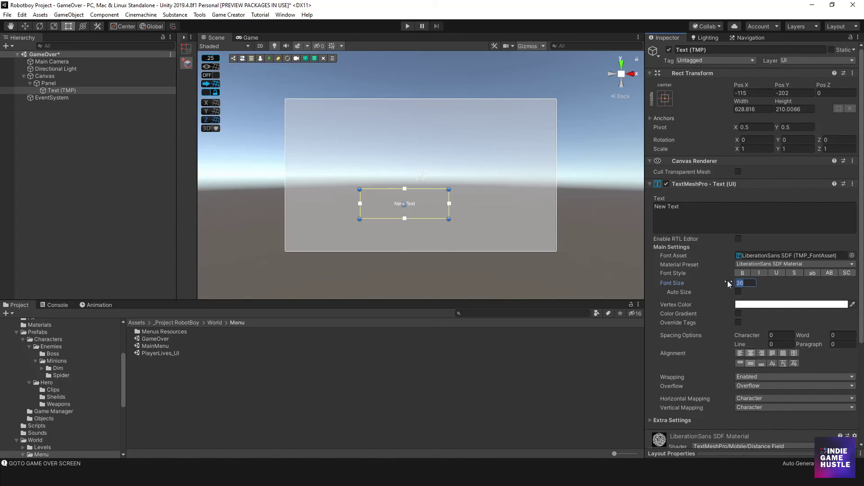
type("85")
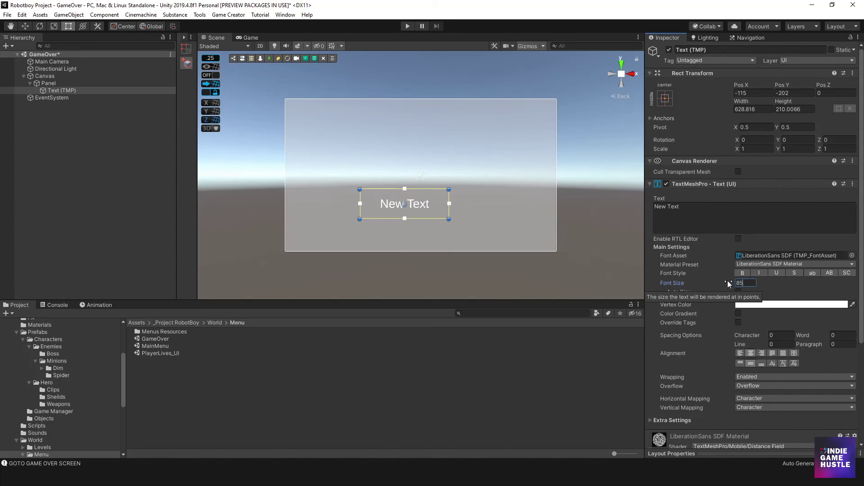
left_click(742, 273)
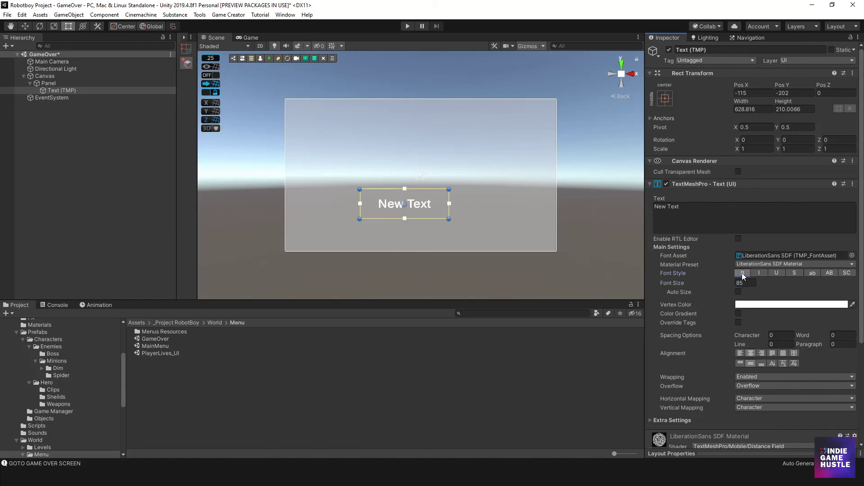
left_click(666, 207)
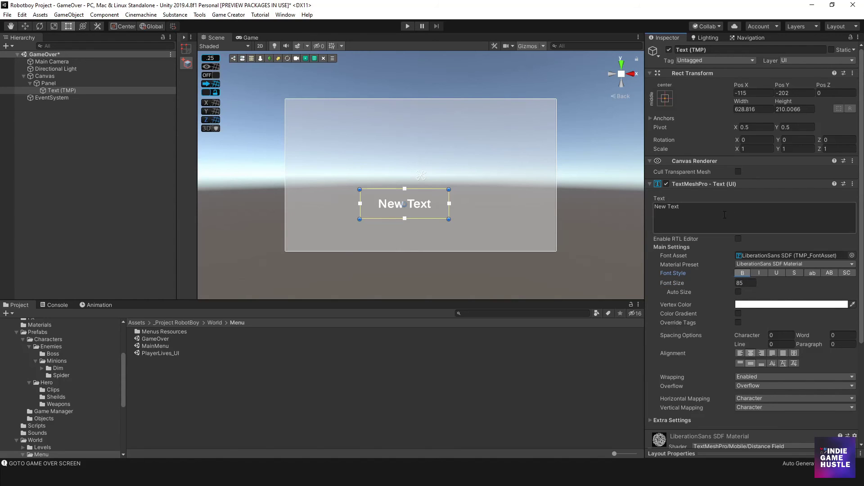
type("GAME OVER")
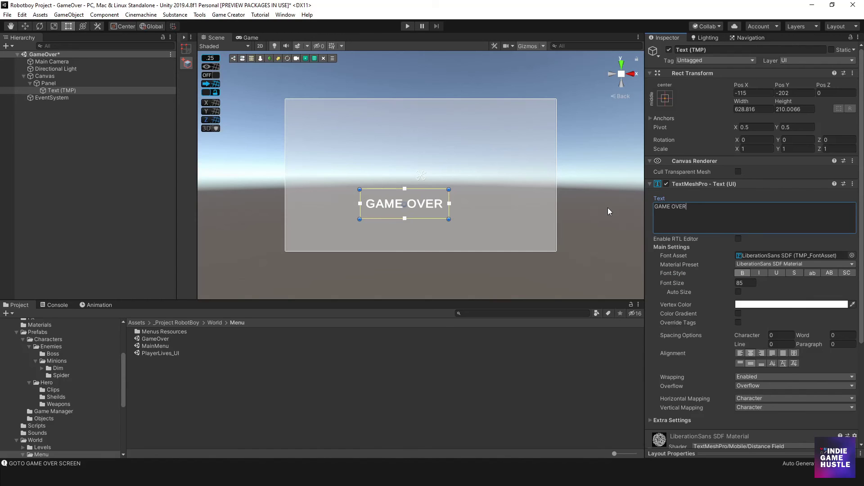
Set the GAME OVER text's vertex color to dark red.
left_click(774, 305)
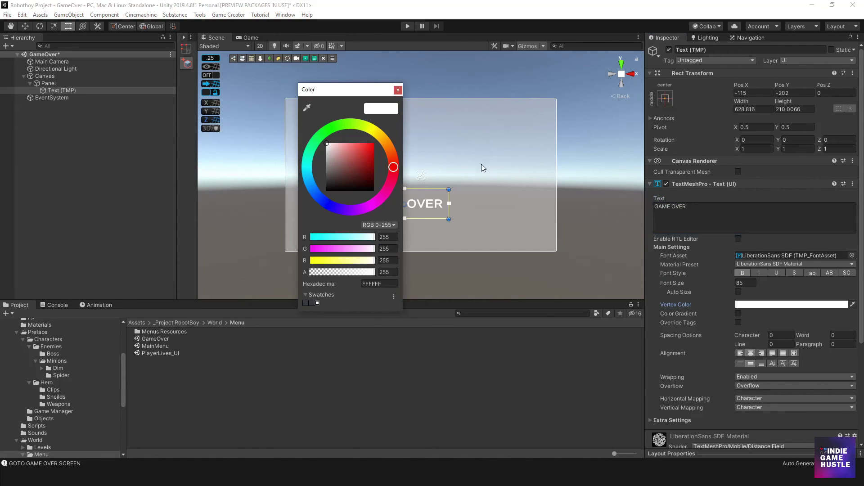
left_click_drag(363, 155, 390, 159)
left_click(398, 90)
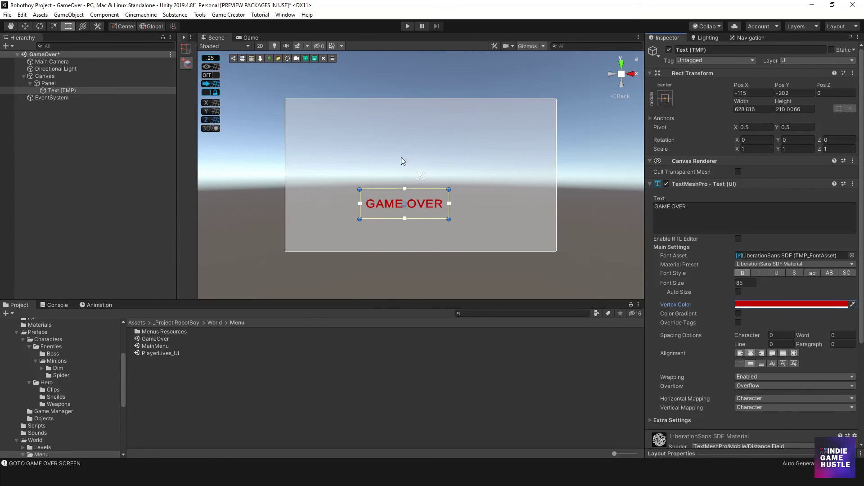
Enlarge the GAME OVER text to font size 150 and place its box, about 1115 by 194, horizontally centred at about Y 46.
left_click(745, 282)
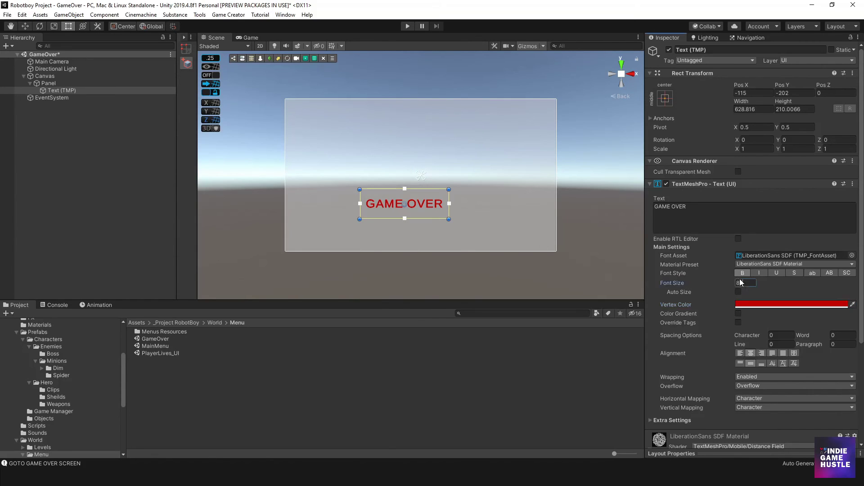
type("150")
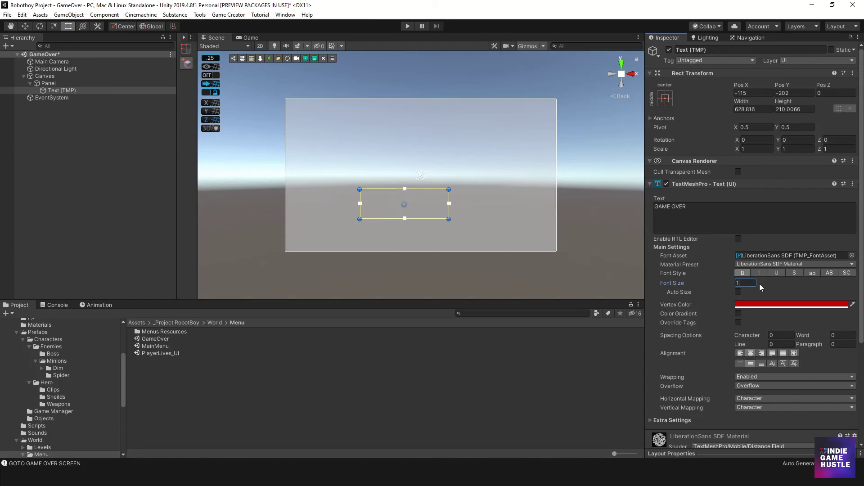
left_click_drag(449, 219, 519, 218)
left_click_drag(483, 207, 465, 169)
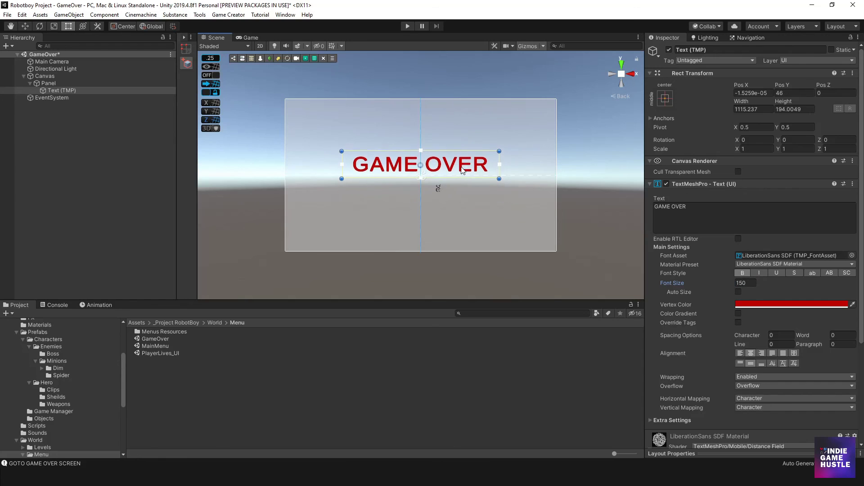
Set the panel's image color to fully opaque black with alpha 255.
left_click(55, 85)
left_click(747, 203)
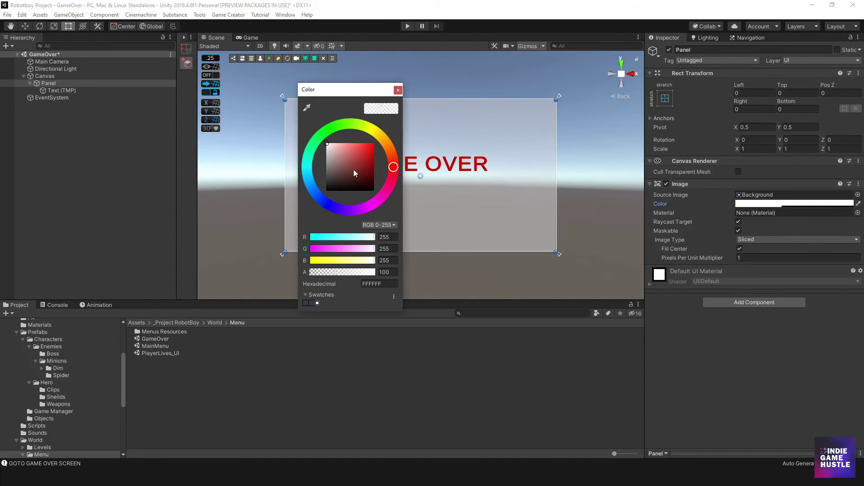
left_click_drag(354, 169, 315, 204)
left_click_drag(333, 275, 411, 282)
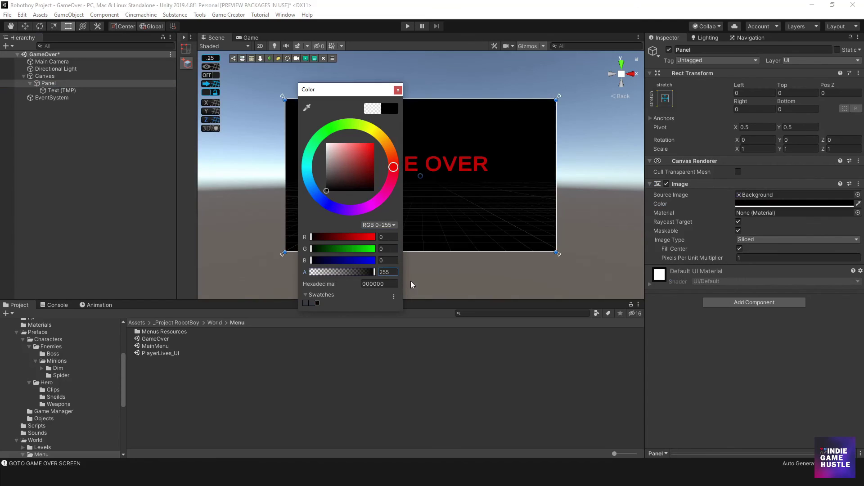
left_click(398, 90)
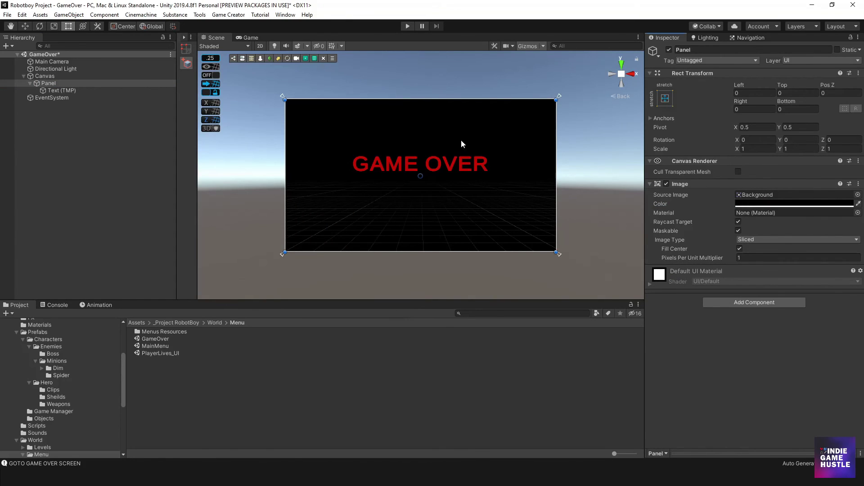
scroll(419, 197, "up", 3)
scroll(419, 196, "up", 2)
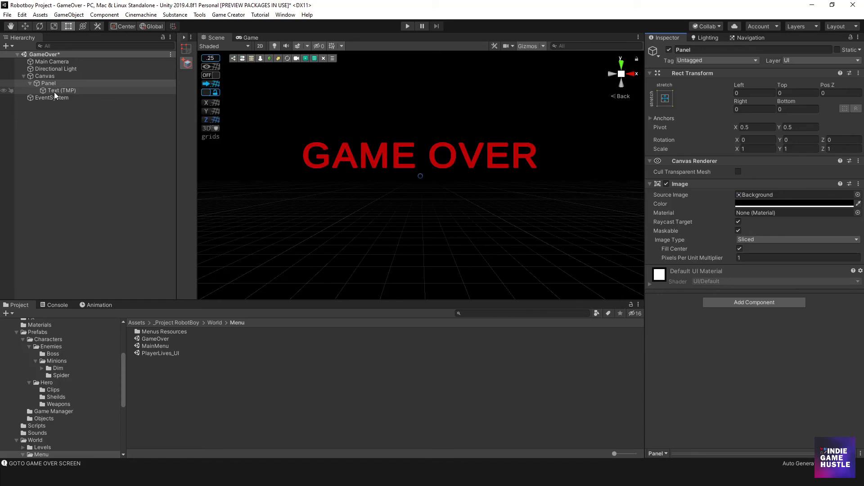
left_click(74, 120)
left_click(51, 81)
left_click(58, 89)
left_click(52, 84)
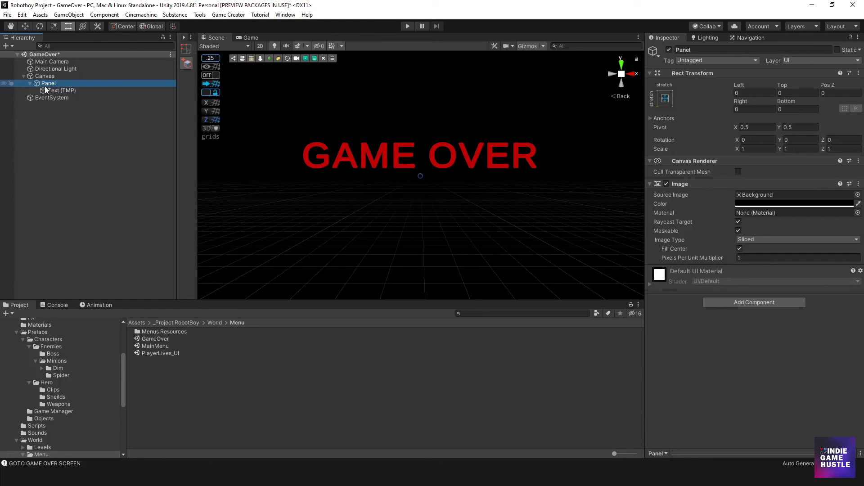
Add a Game Creator trigger under the canvas and attach a new Actions object to it.
left_click(31, 83)
left_click(48, 75)
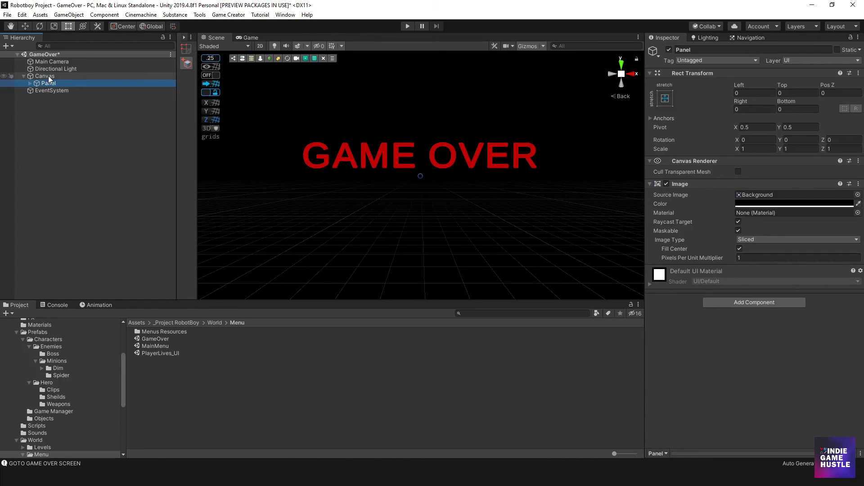
right_click(48, 76)
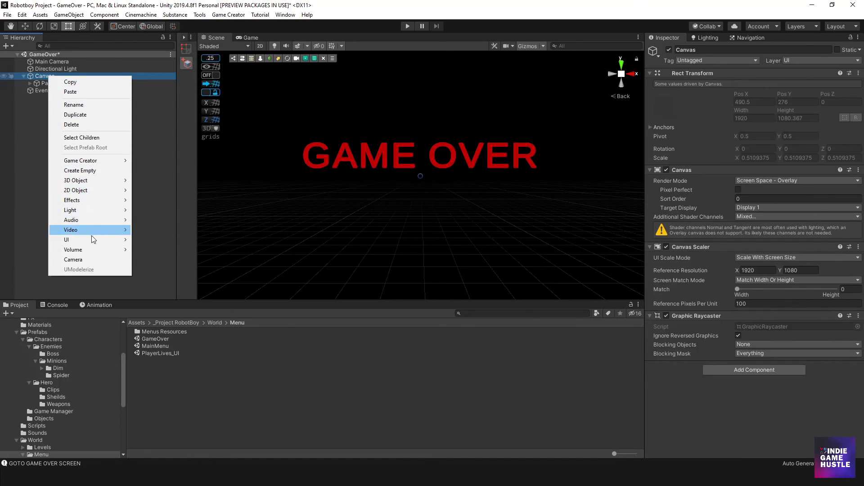
mouse_move(102, 163)
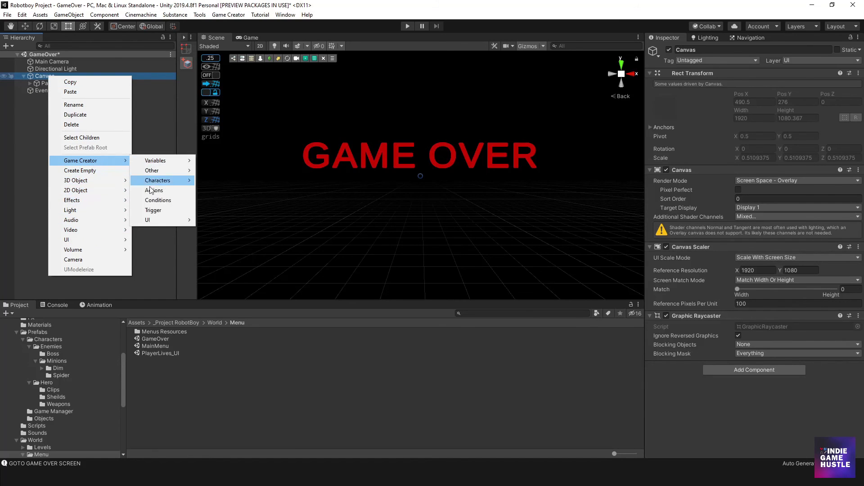
left_click(151, 210)
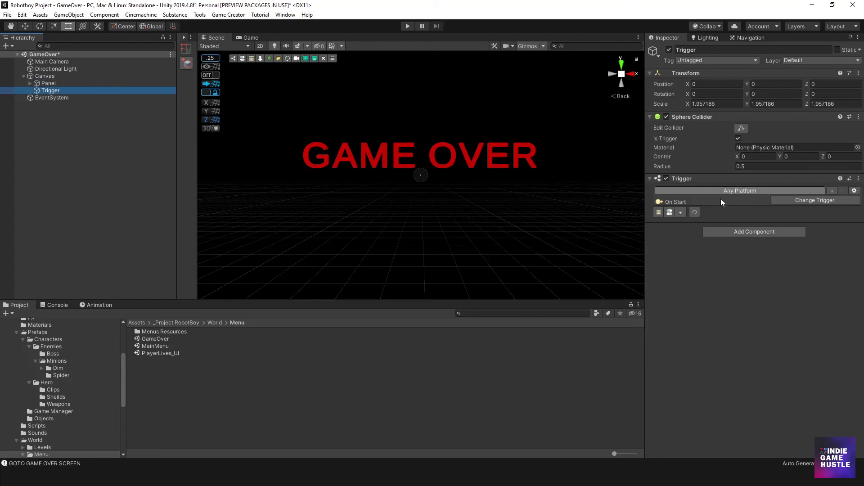
left_click(670, 212)
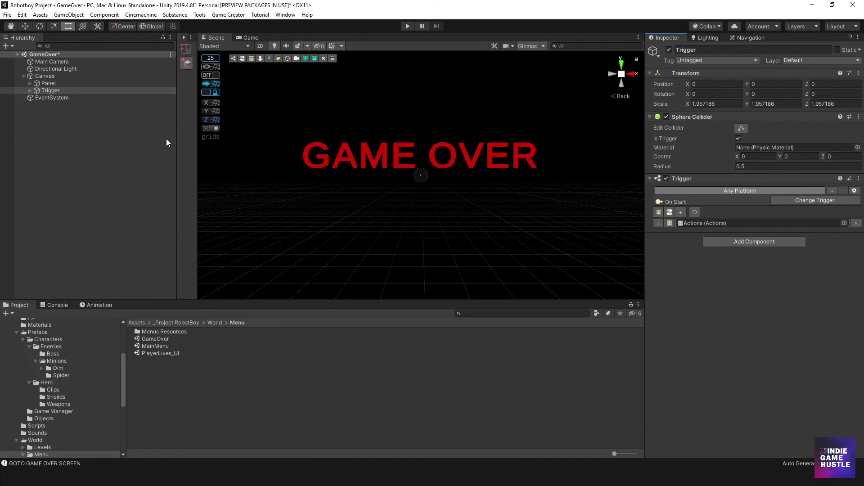
Add a Wait action to the trigger's Actions object and set its time to wait to 10 seconds.
left_click(30, 91)
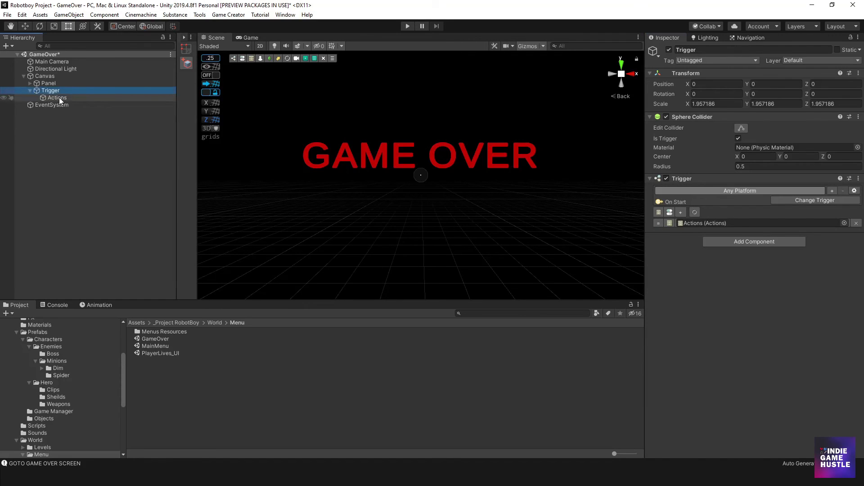
left_click(58, 97)
left_click(704, 130)
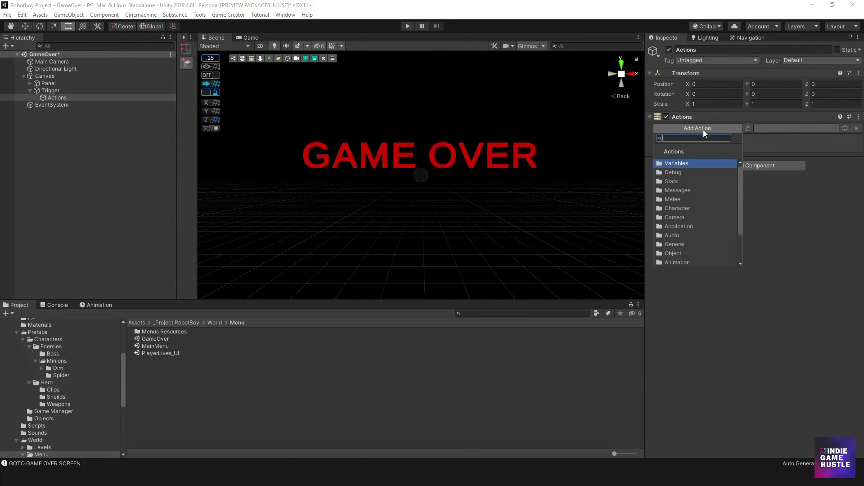
type("WAIT")
left_click(680, 163)
left_click(760, 139)
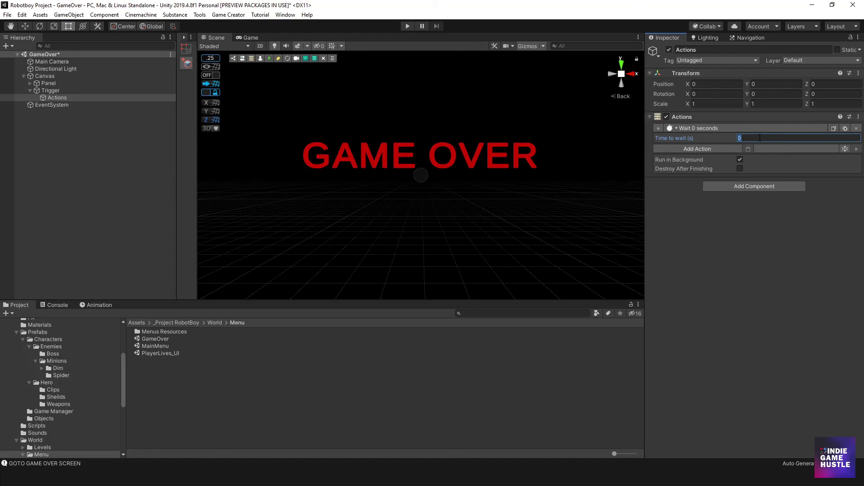
type("10")
Add a Load Scene action after the Wait action.
left_click(732, 147)
key("BackSpace")
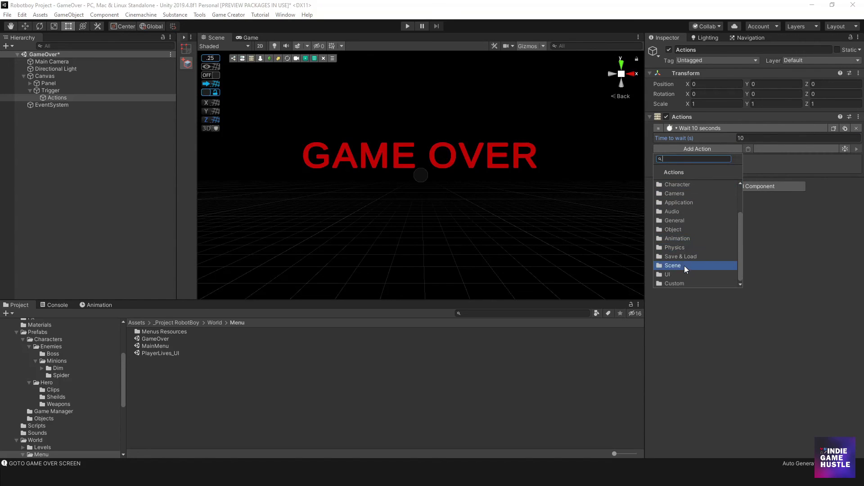
left_click(686, 264)
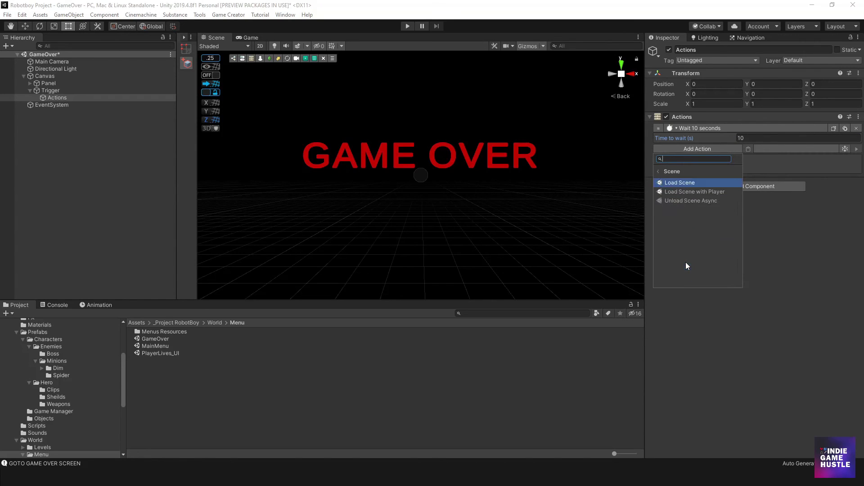
left_click(685, 185)
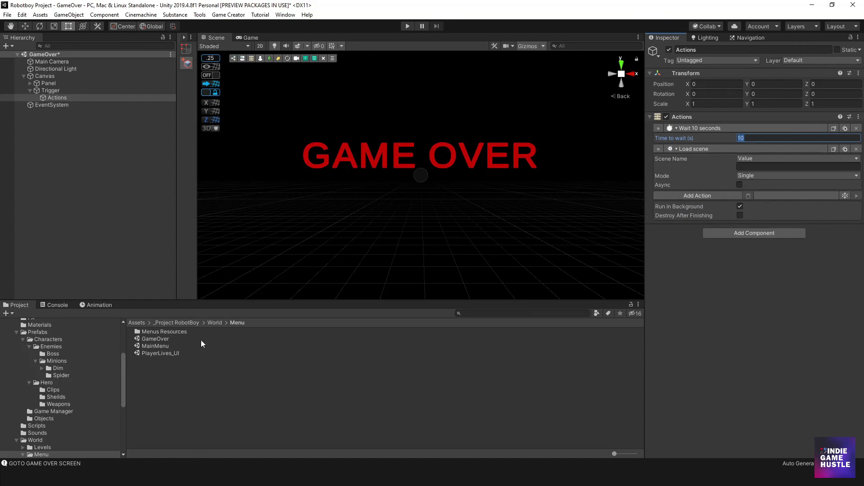
Copy the MainMenu scene asset's name and set it as the Load Scene action's scene name.
left_click(165, 344)
left_click(164, 345)
key("ctrl+c")
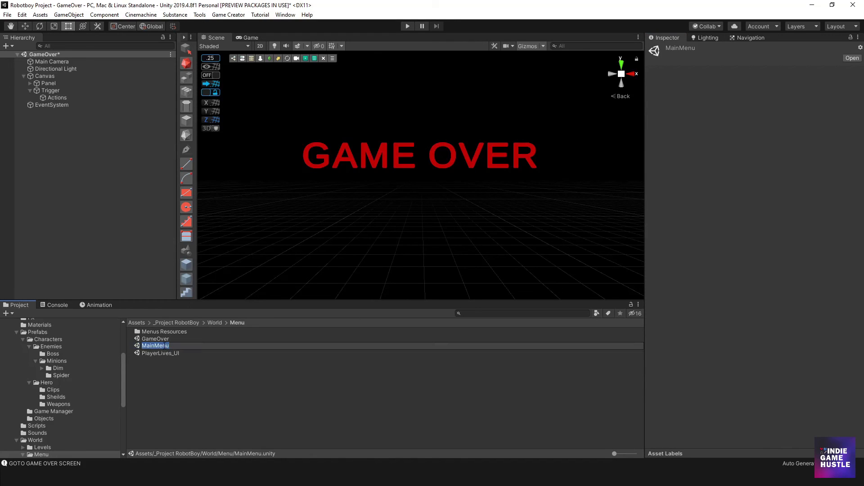
left_click(57, 98)
left_click(754, 167)
key("ctrl+v")
left_click(747, 309)
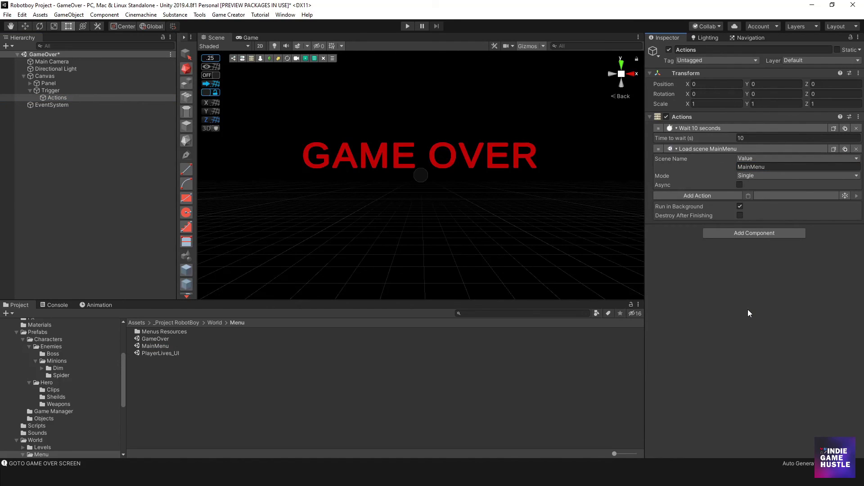
Save the GameOver scene and the project, and play-test the scene.
left_click(6, 15)
left_click(28, 47)
left_click(7, 15)
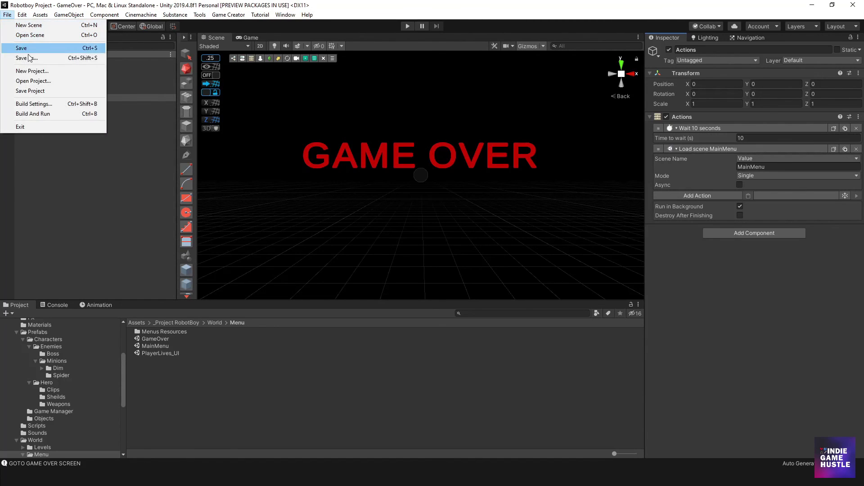
left_click(36, 91)
left_click(124, 184)
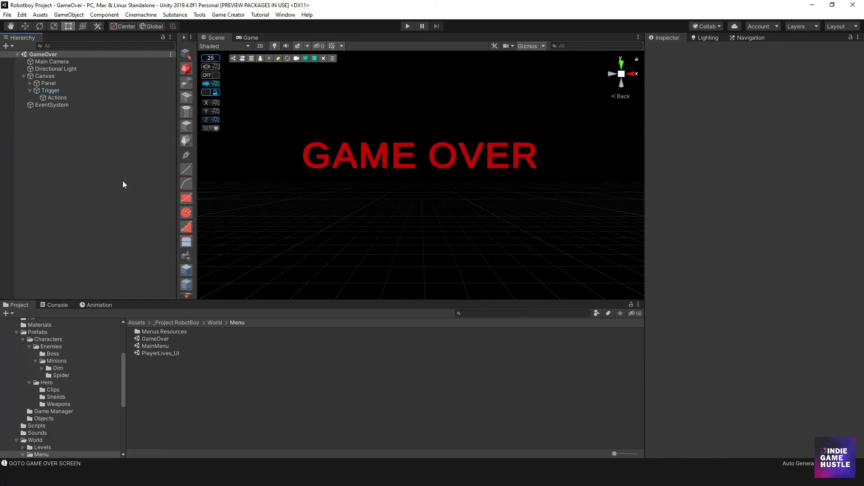
left_click(408, 26)
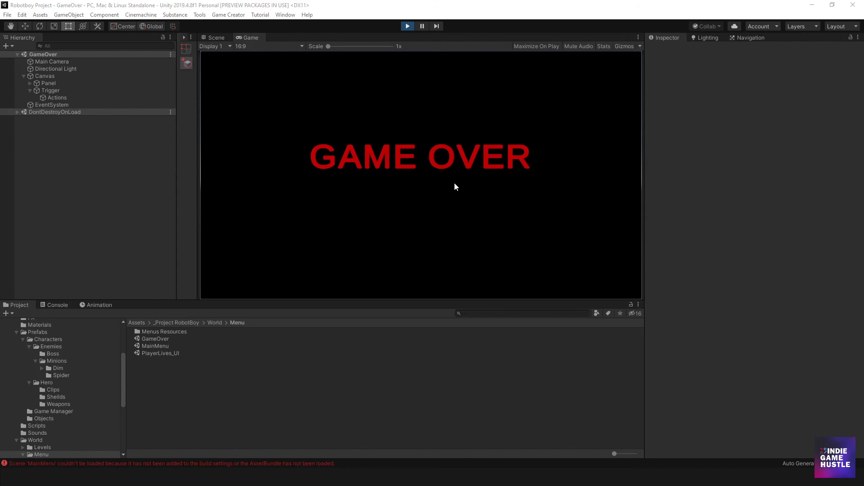
left_click(408, 26)
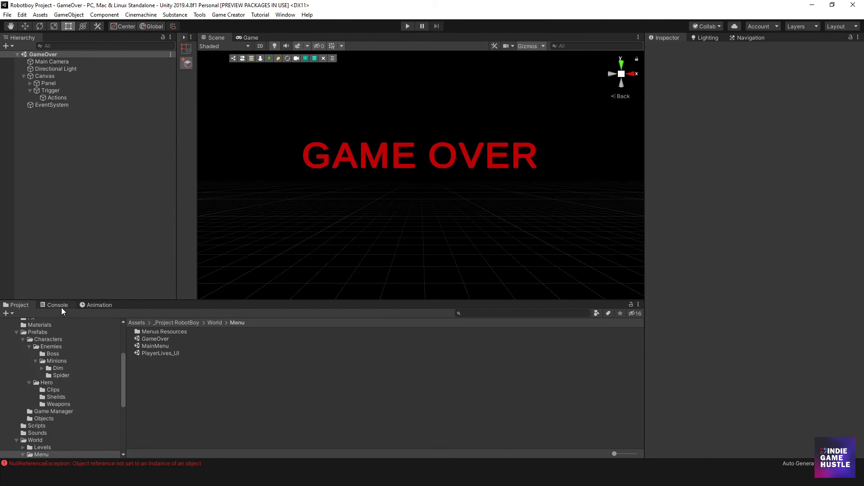
Add the MainMenu and GameOver scenes to the build's scene list, directly after SampleScene.
left_click(22, 14)
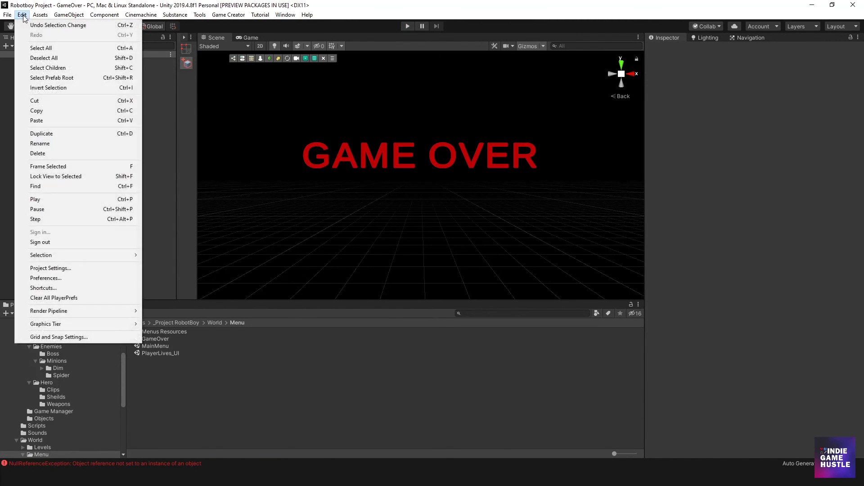
mouse_move(8, 16)
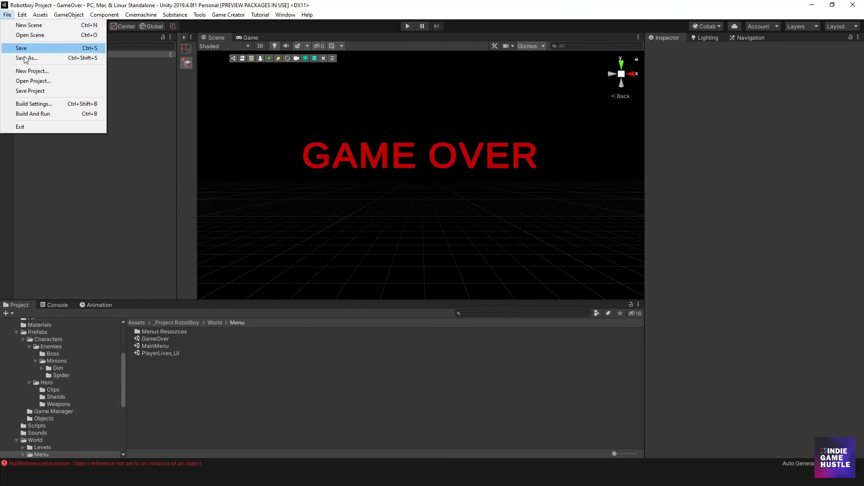
left_click(34, 104)
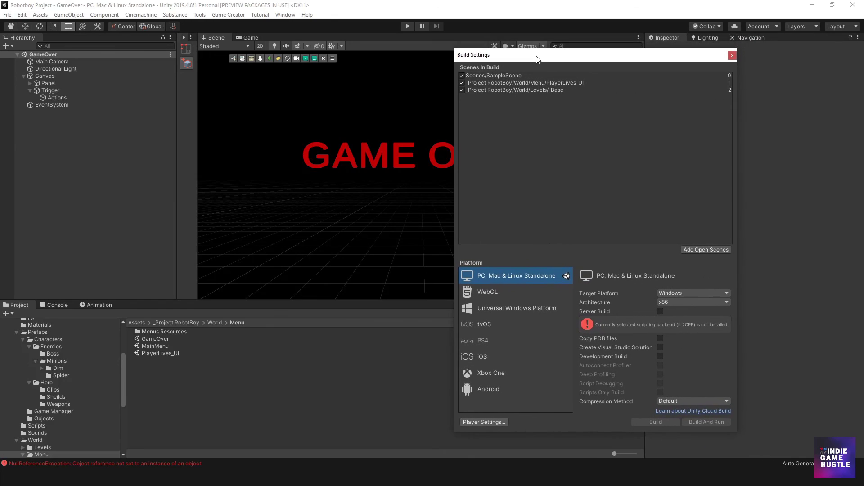
left_click_drag(150, 345, 555, 77)
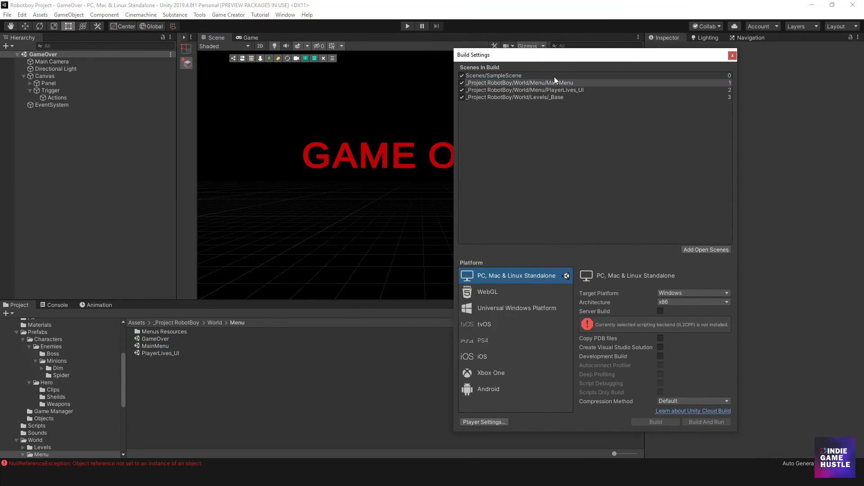
left_click_drag(151, 339, 519, 90)
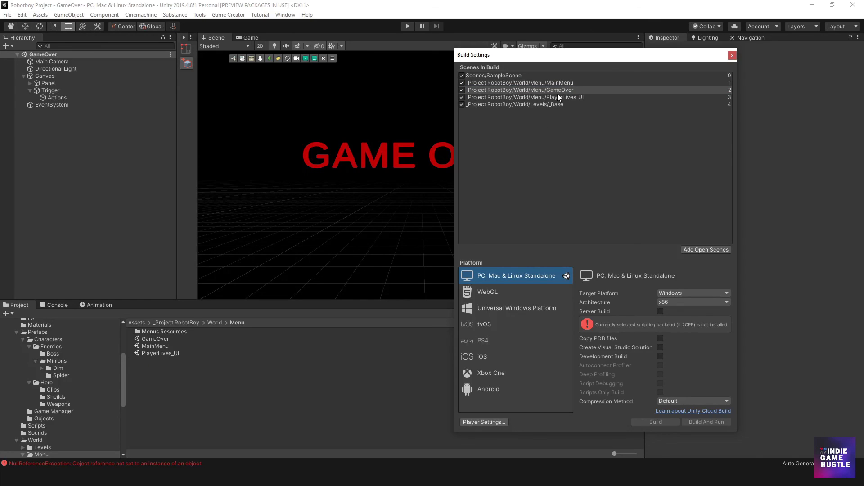
left_click(540, 120)
left_click(732, 56)
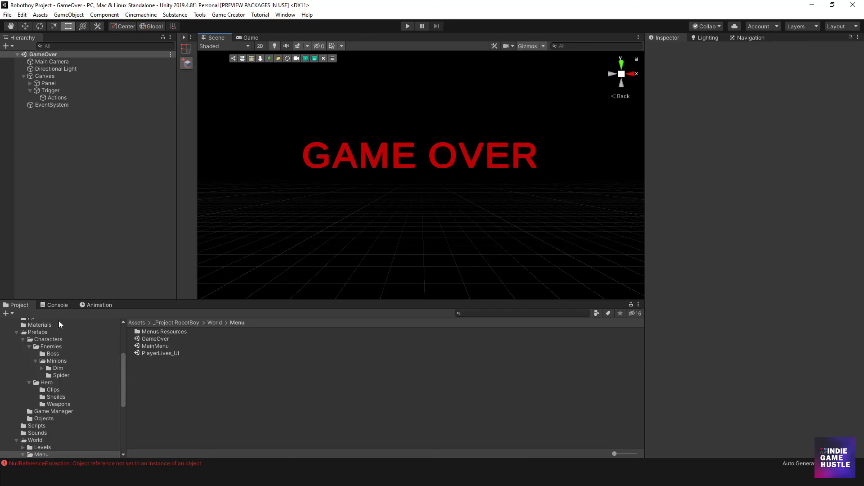
Clear the console and play-test the GameOver scene's switch to the main menu.
left_click(51, 306)
left_click(8, 314)
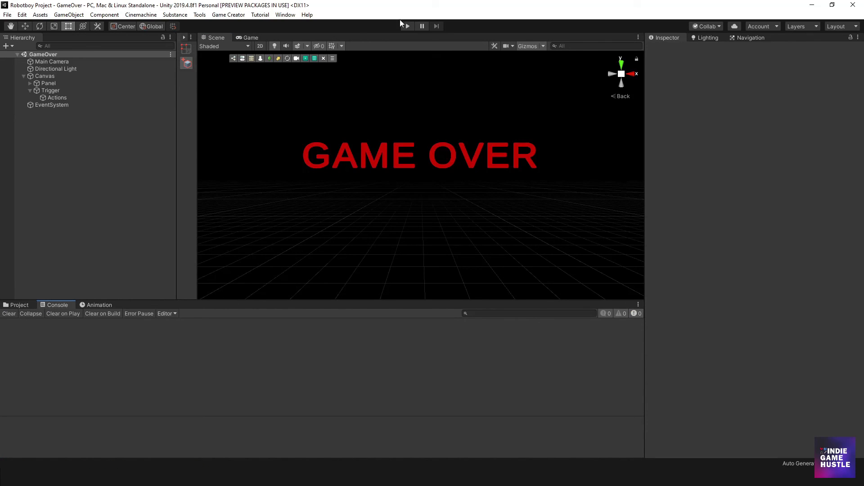
left_click(409, 27)
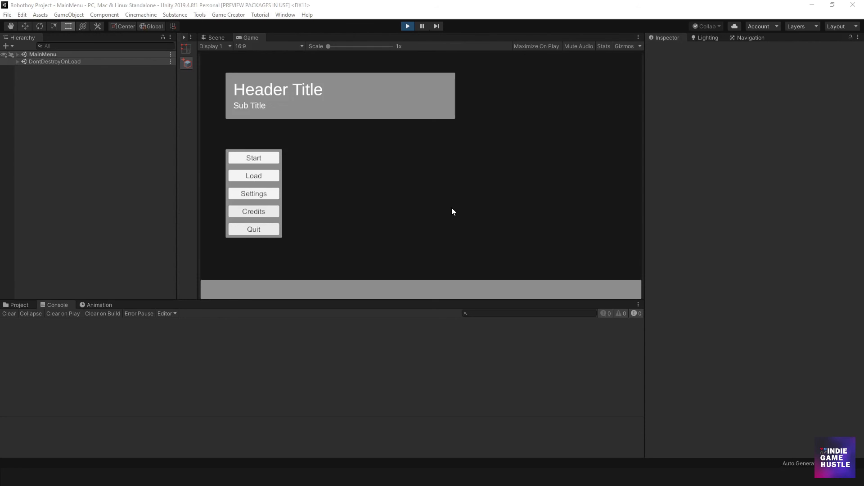
left_click(408, 26)
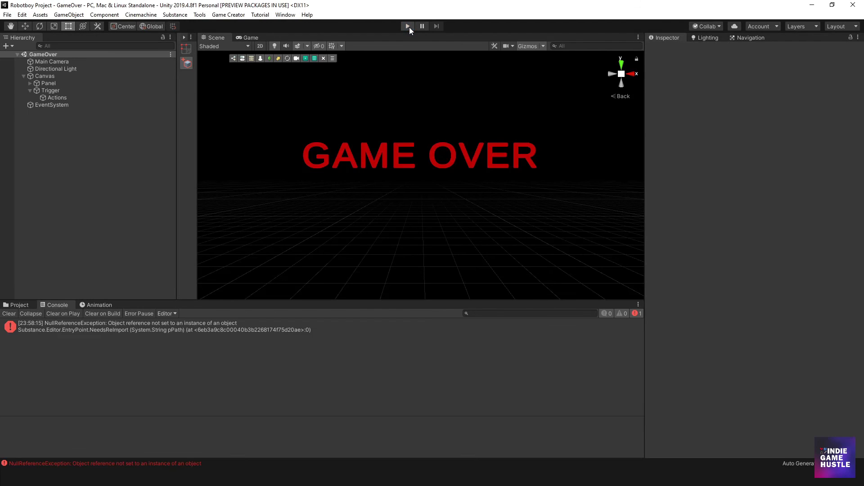
left_click(8, 313)
Set the Panel's source image to None.
left_click(50, 90)
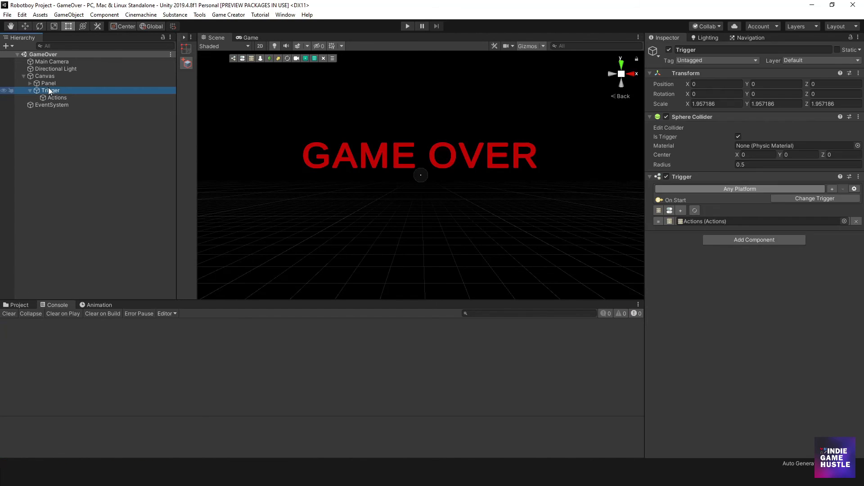
left_click(48, 84)
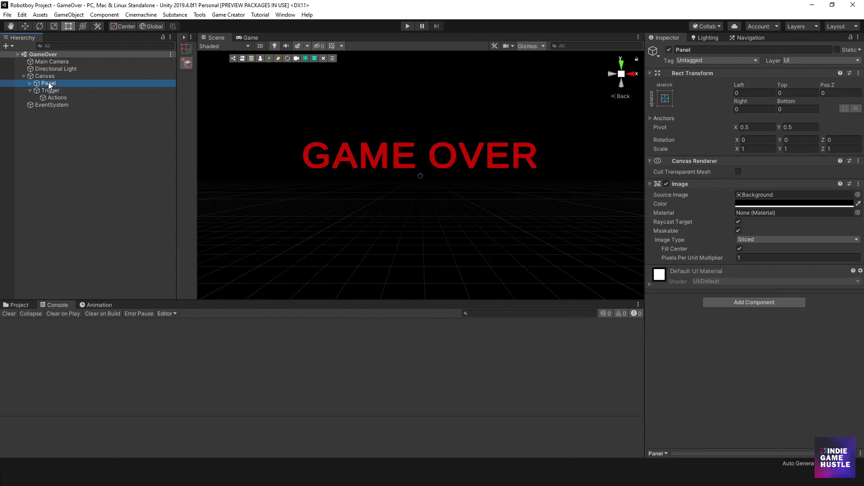
left_click(858, 195)
left_click_drag(691, 398, 685, 156)
double_click(329, 180)
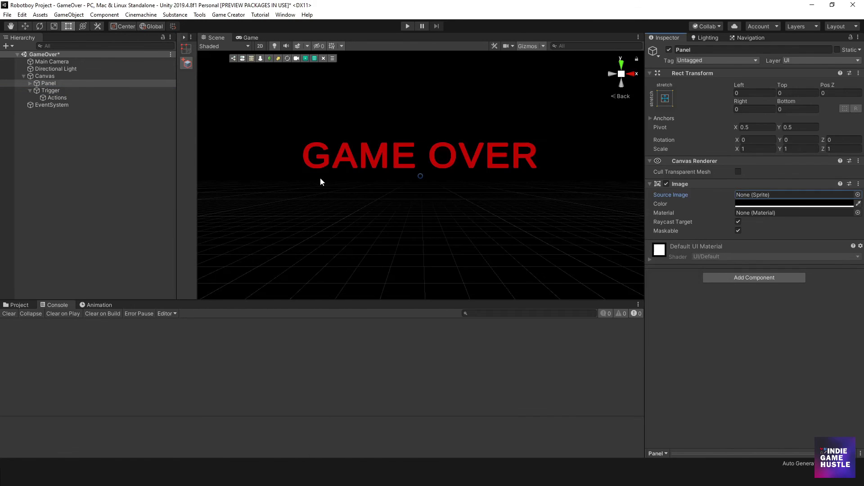
Set the Wait action's time to wait to 5 seconds.
left_click(55, 99)
left_click(753, 138)
type("5")
left_click(702, 291)
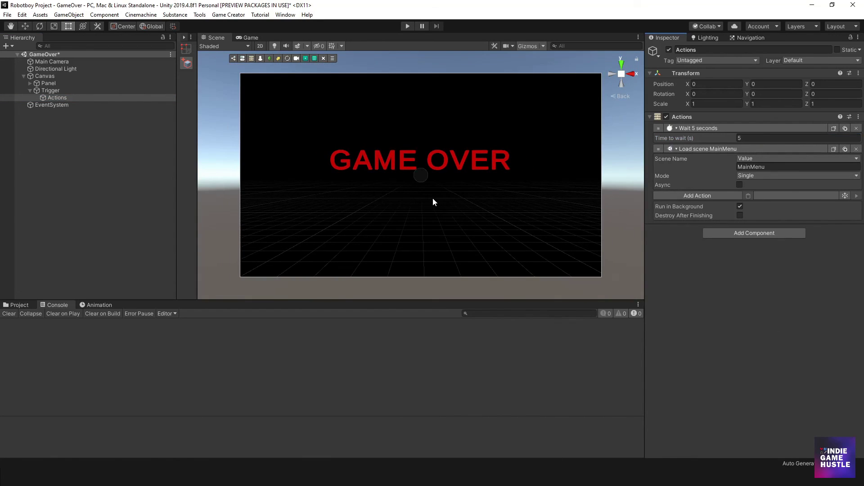
left_click(139, 185)
scroll(388, 205, "down", 2)
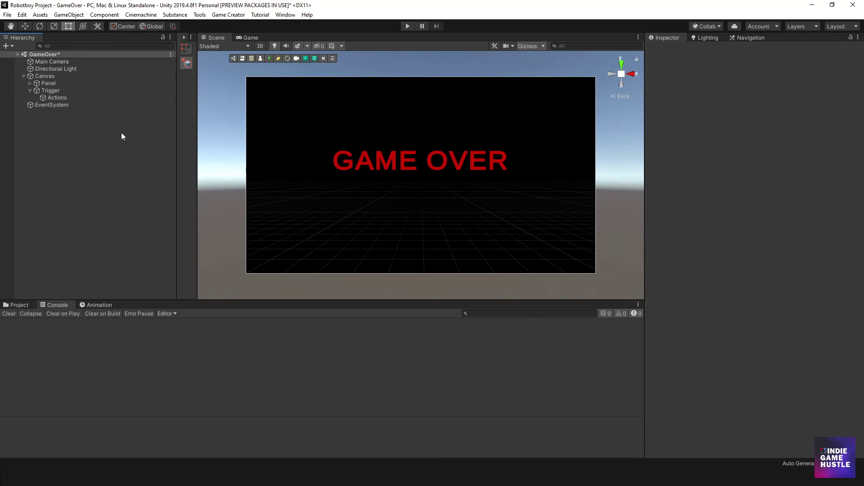
Add a UI button under the Panel and place it just below the GAME OVER text, about 194 by 53 in size.
left_click(46, 90)
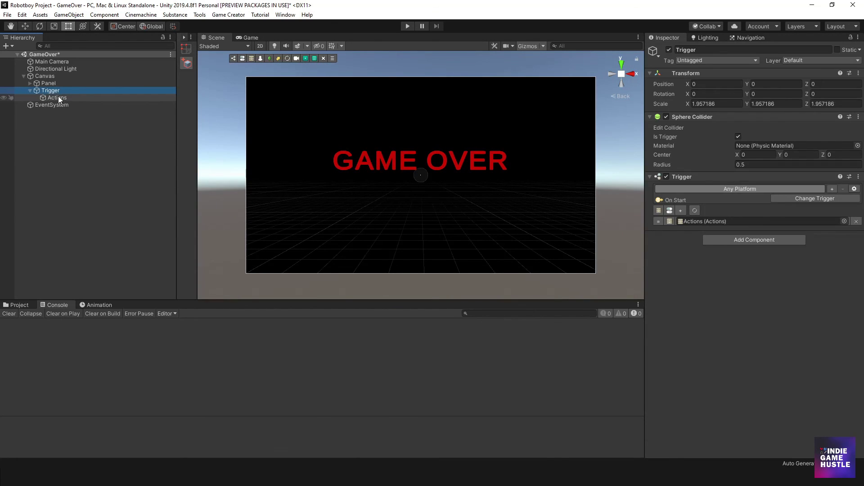
left_click(53, 85)
left_click(50, 91)
left_click(50, 85)
left_click(31, 83)
right_click(50, 86)
mouse_move(87, 208)
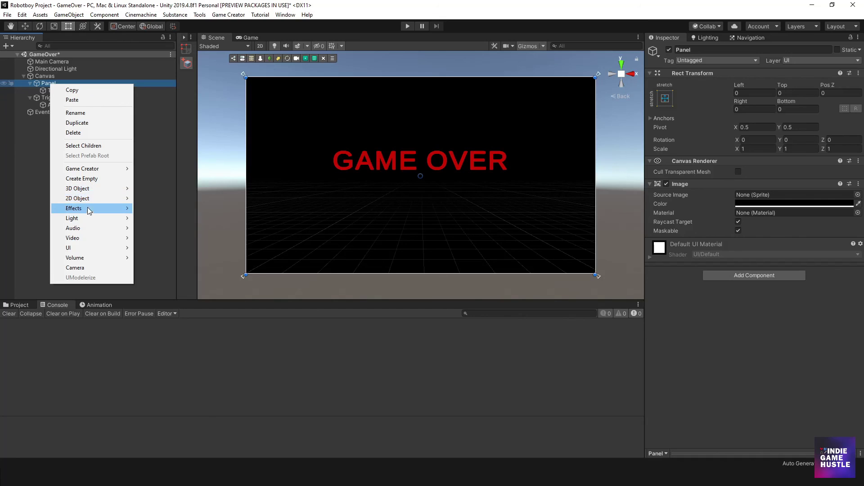
mouse_move(100, 249)
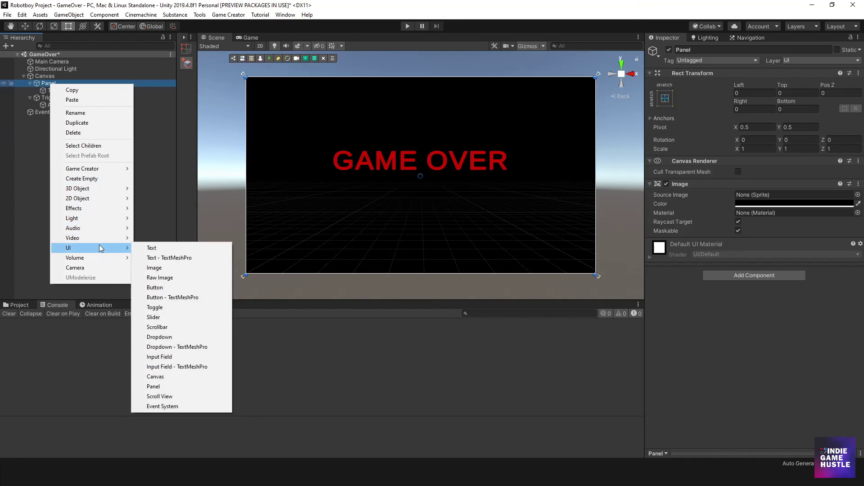
left_click(181, 288)
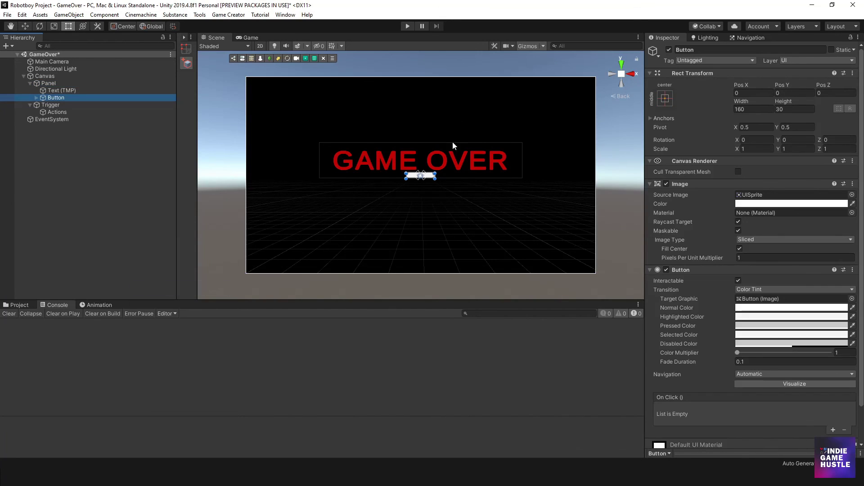
scroll(463, 134, "up", 3)
left_click_drag(428, 179, 390, 205)
Change the new button's label text to MAIN MENU.
left_click(36, 98)
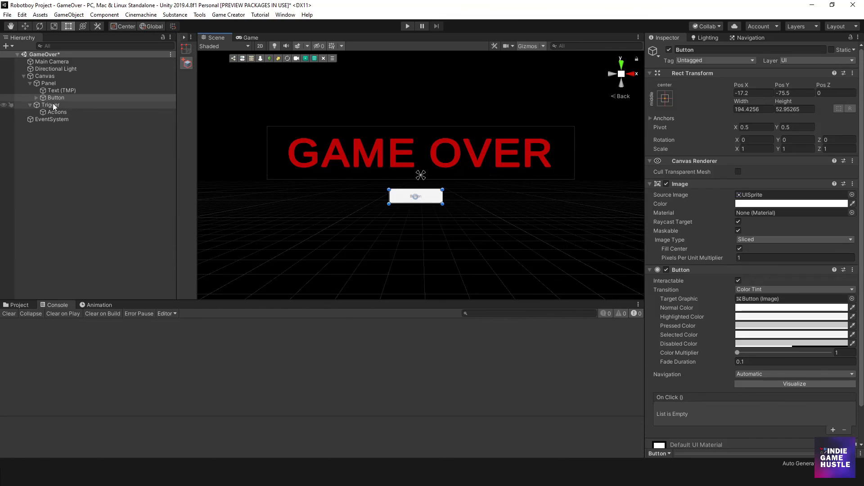
left_click(60, 105)
double_click(674, 202)
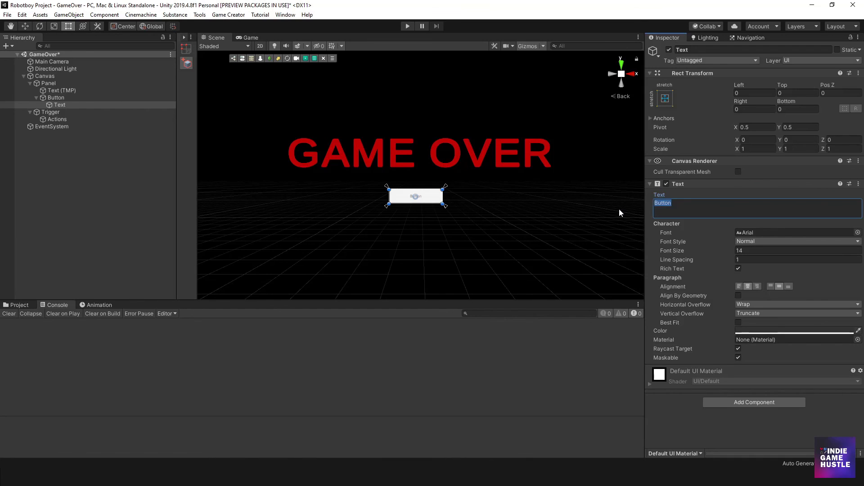
type("mAIN")
key("BackSpace")
key("BackSpace")
key("BackSpace")
key("BackSpace")
type("MAIN MENU")
left_click(58, 99)
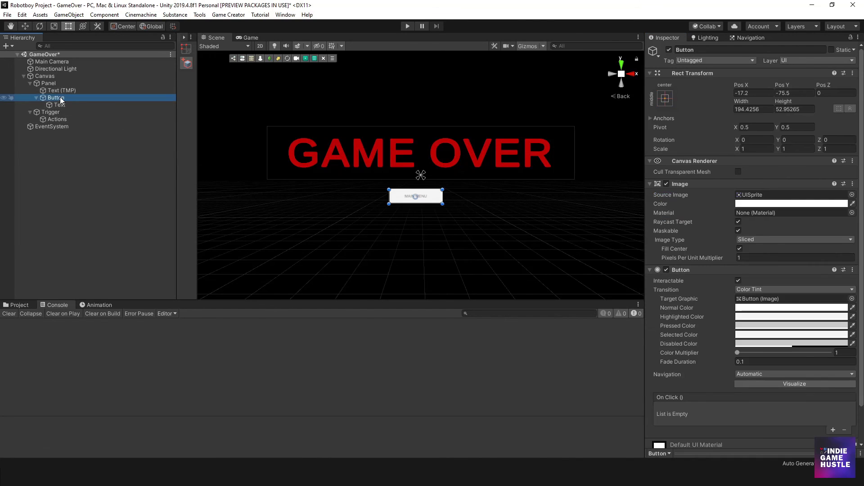
left_click(765, 204)
mouse_move(335, 167)
left_mouse_down()
mouse_move(308, 186)
mouse_move(325, 177)
mouse_move(317, 147)
left_mouse_up()
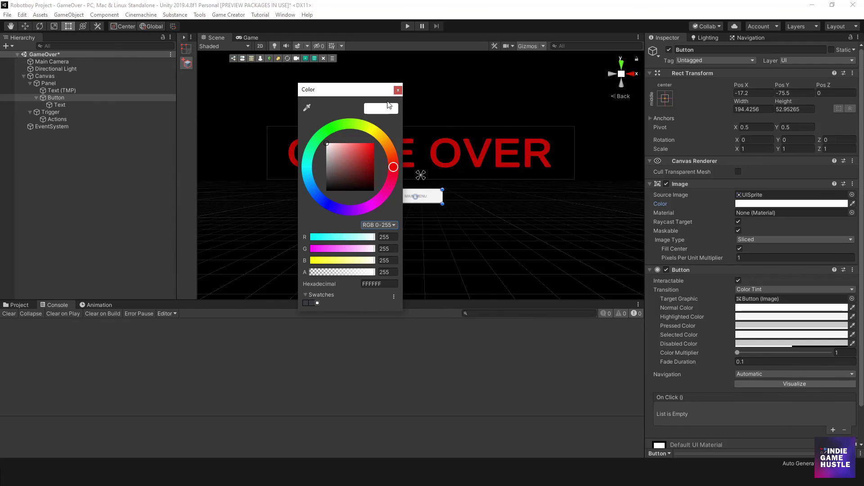
left_click(398, 90)
Set the font size of the MAIN MENU button's label to 24.
left_click(59, 104)
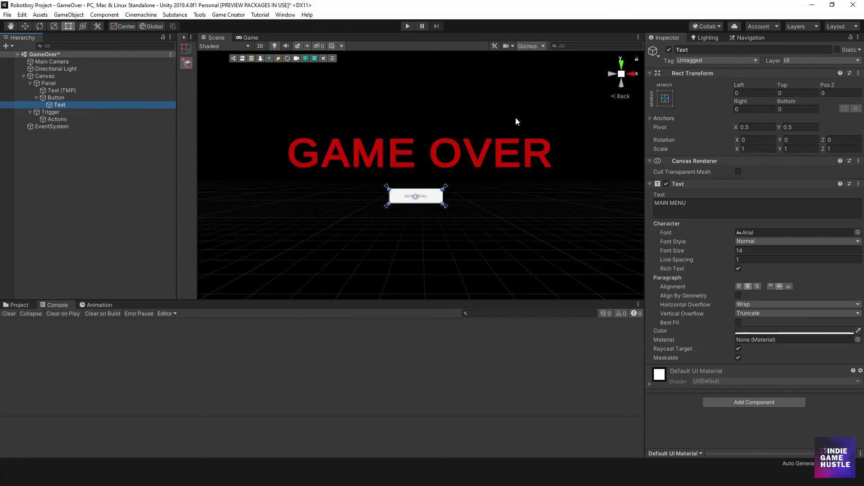
left_click(737, 250)
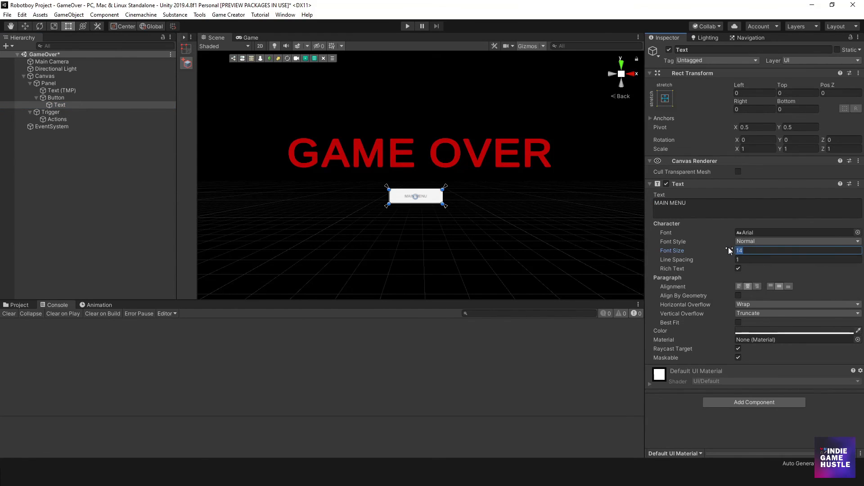
type("24")
left_click(709, 205)
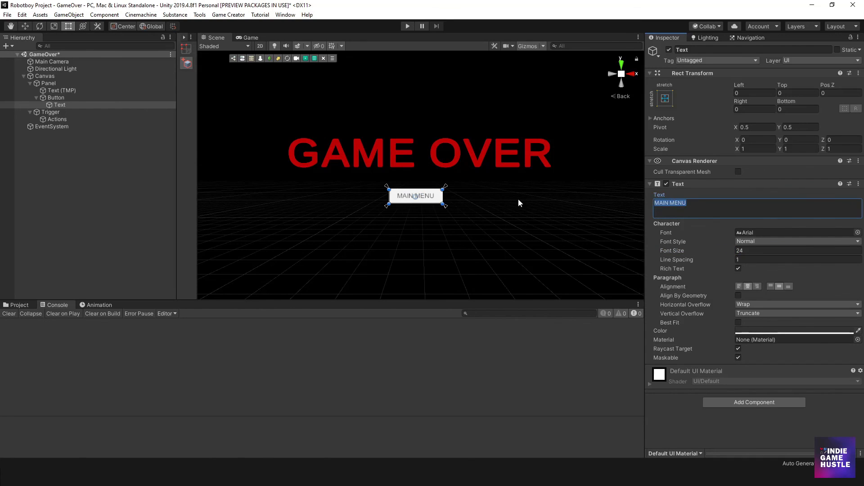
left_click(90, 133)
Add a Game Creator Trigger as a child of the MAIN MENU Button.
left_click(55, 98)
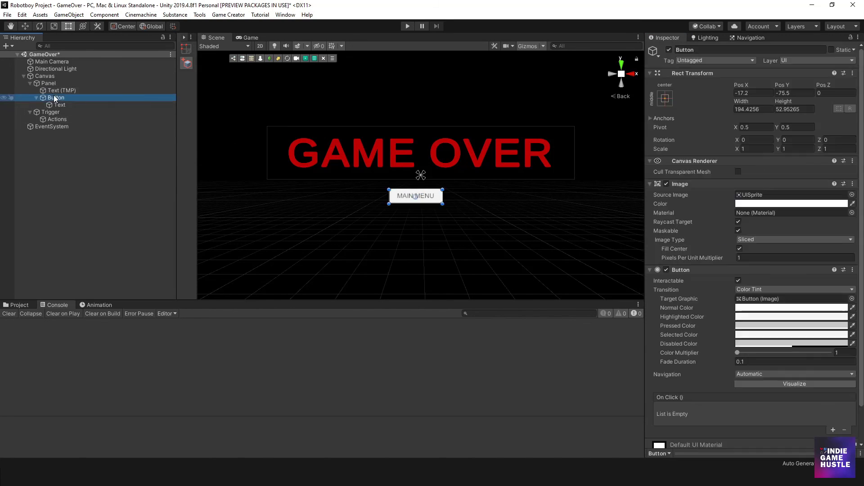
left_click(60, 111)
left_click(59, 99)
right_click(60, 99)
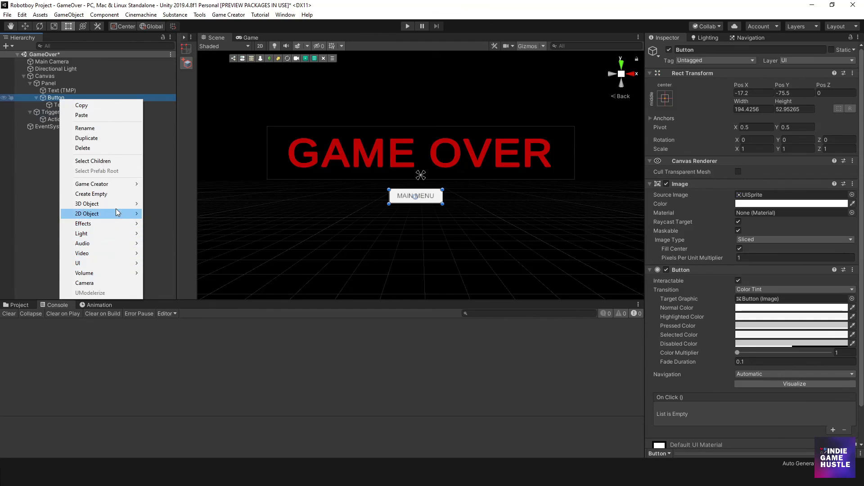
mouse_move(119, 184)
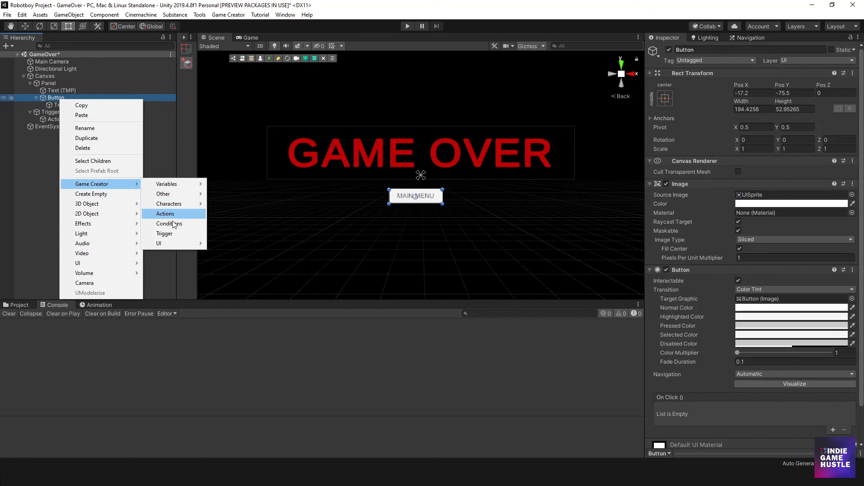
left_click(171, 234)
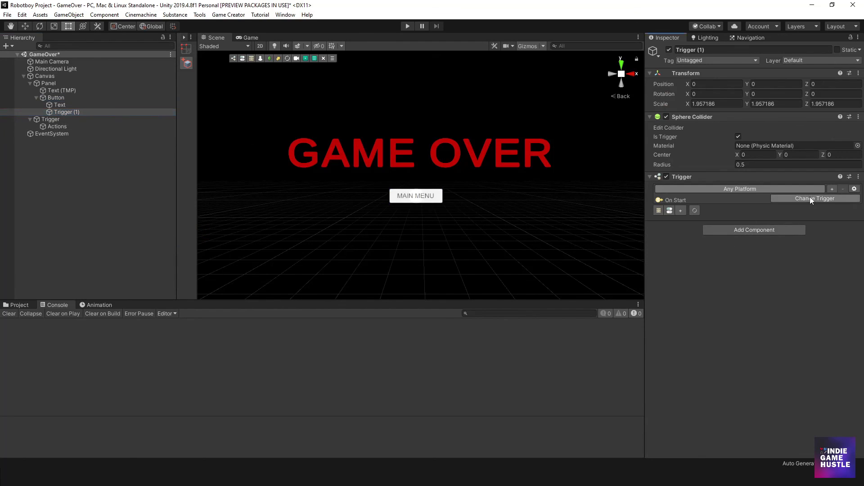
Change the new trigger's event to OnButtonClick and assign the MAIN MENU Button as its button.
left_click(809, 197)
left_click(796, 283)
left_click(796, 250)
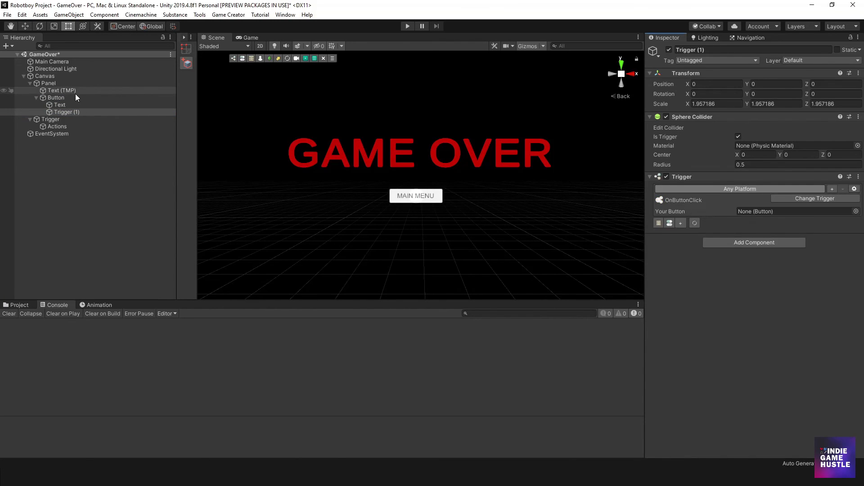
left_click_drag(56, 98, 751, 212)
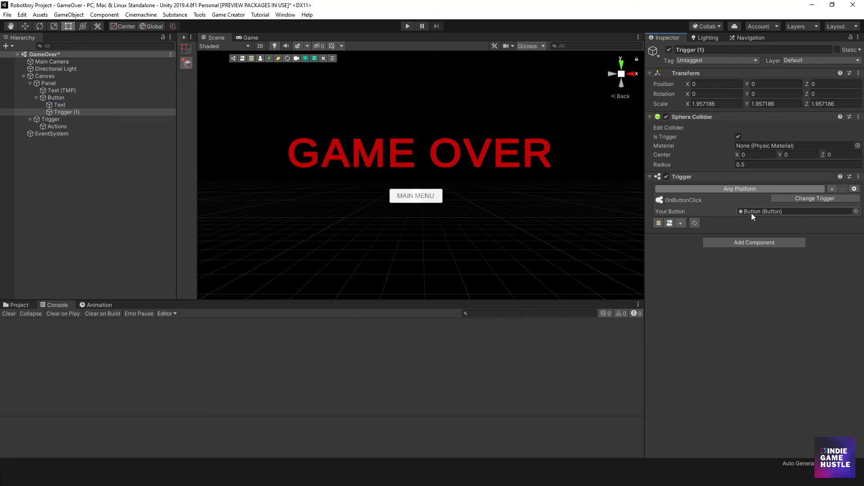
Create an Actions object for the button's trigger and give it a Load Scene action with scene name MainMenu.
left_click(659, 224)
double_click(693, 234)
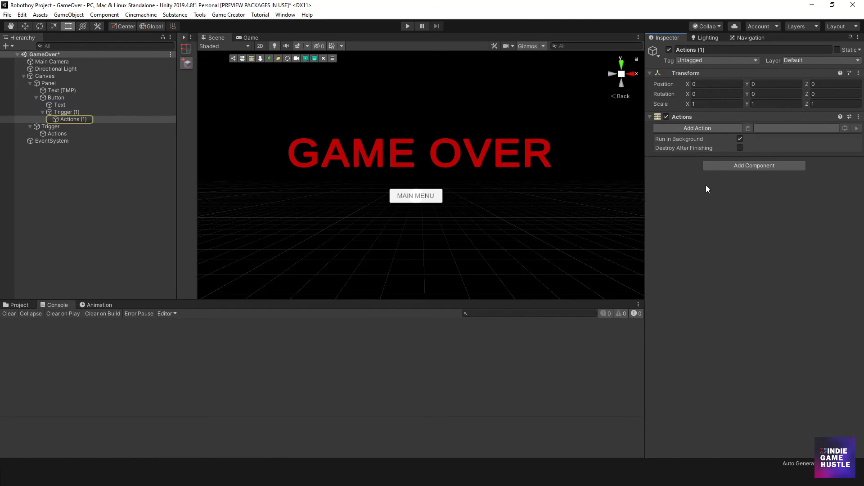
left_click(717, 128)
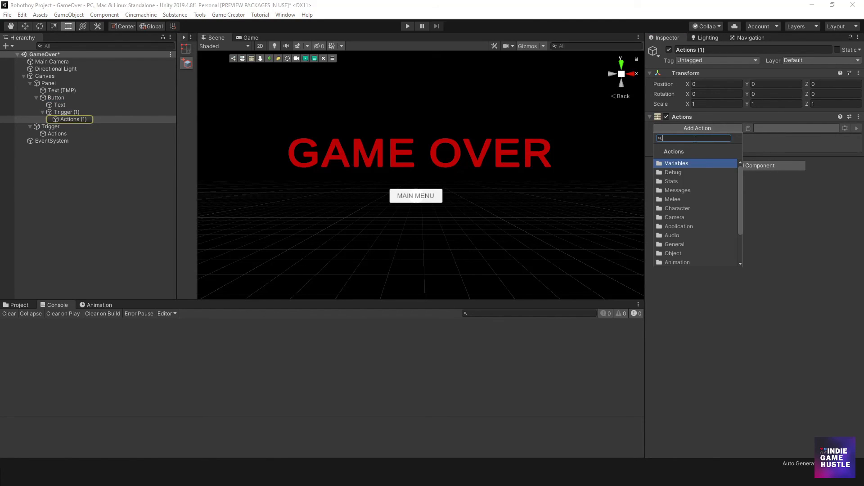
type("load")
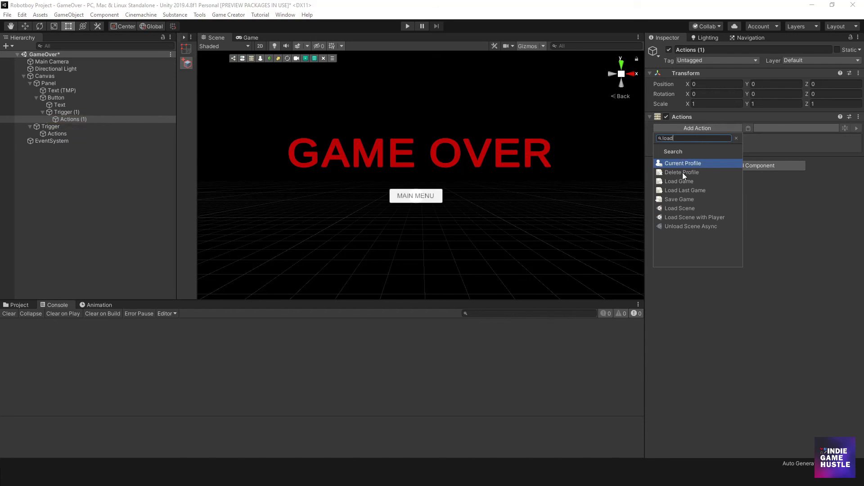
left_click(685, 208)
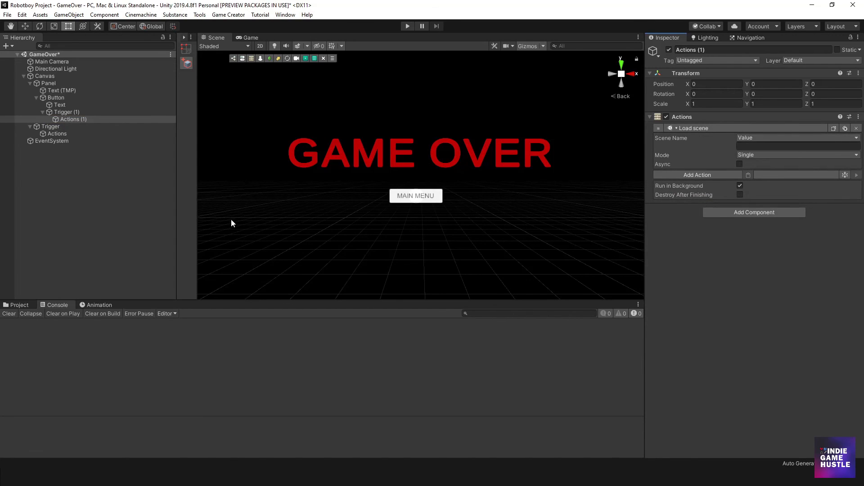
type("MainMenu")
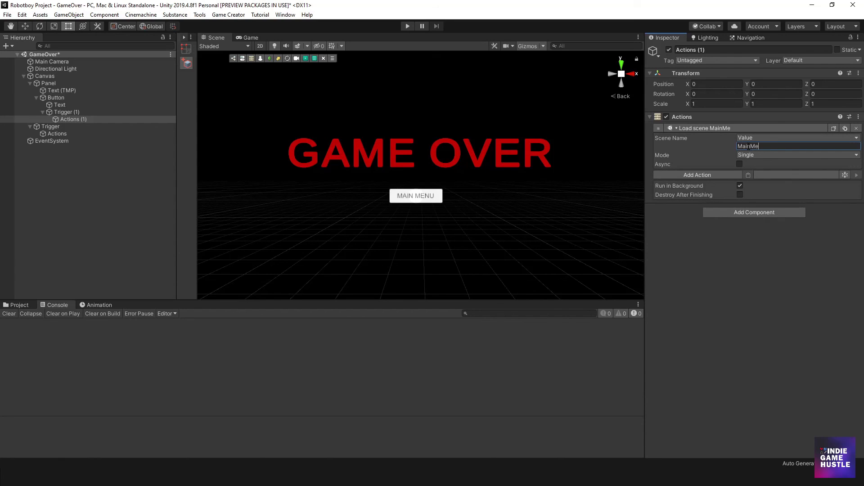
left_click(85, 156)
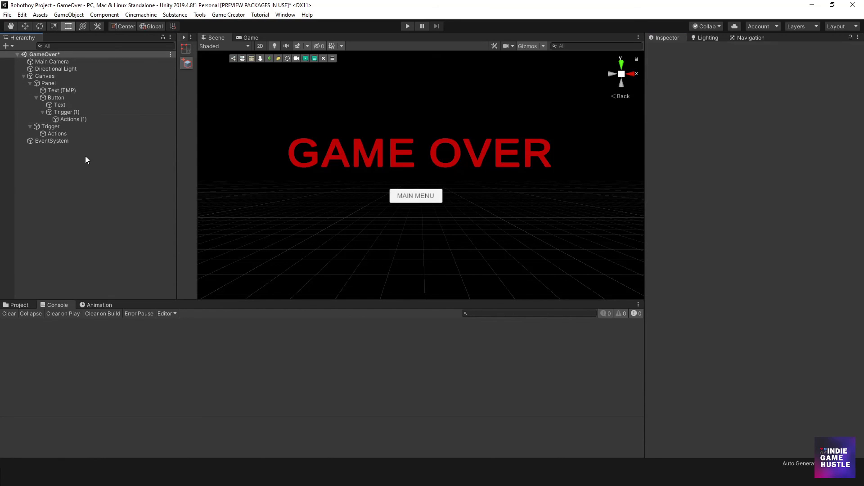
Play the GameOver scene, test the MAIN MENU button, clear the console and stop playing.
left_click(408, 28)
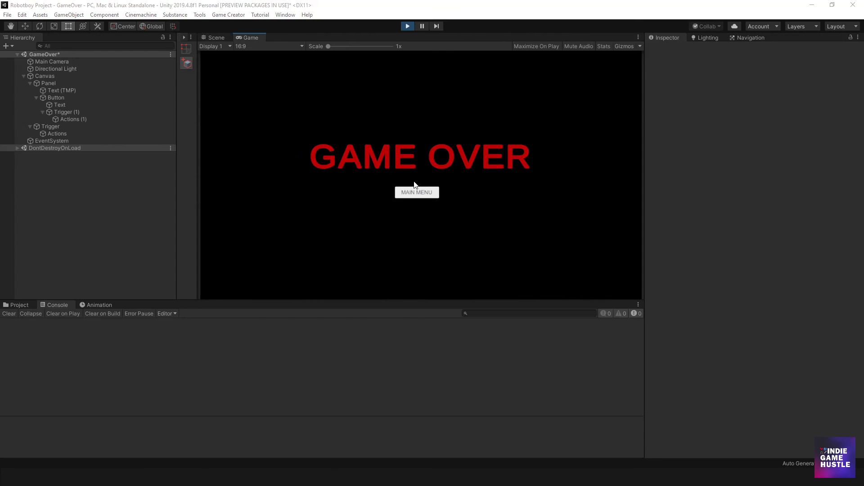
left_click(423, 193)
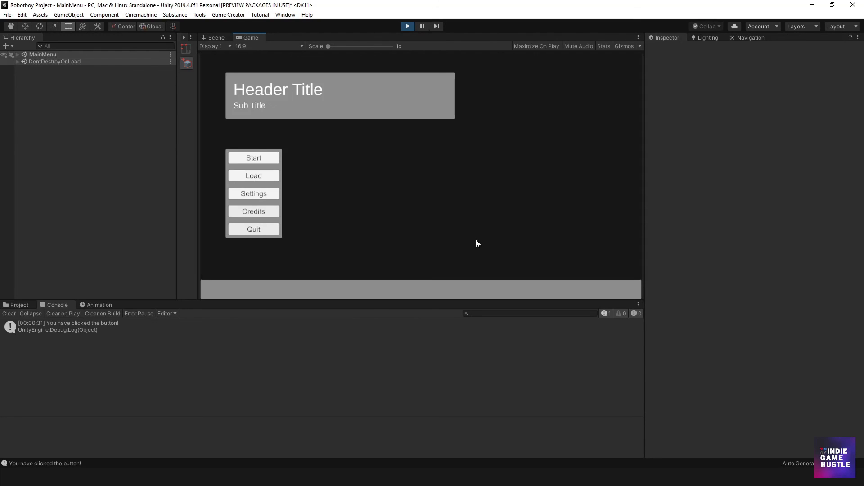
left_click(9, 314)
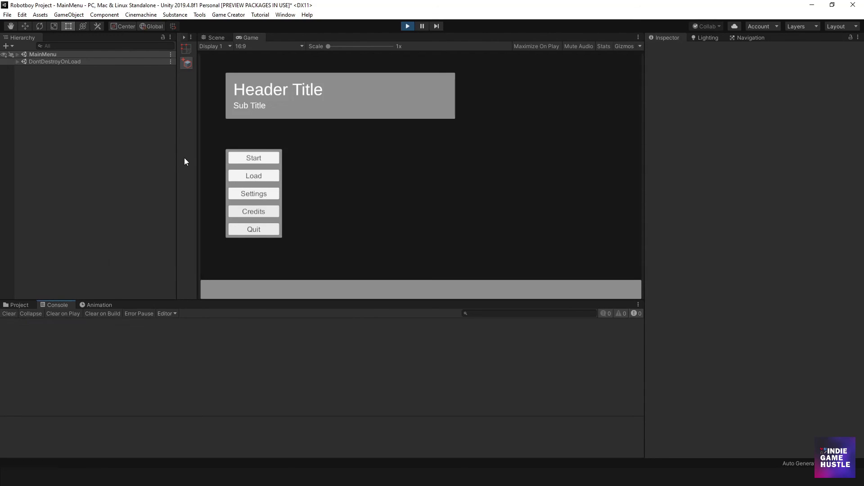
left_click(407, 27)
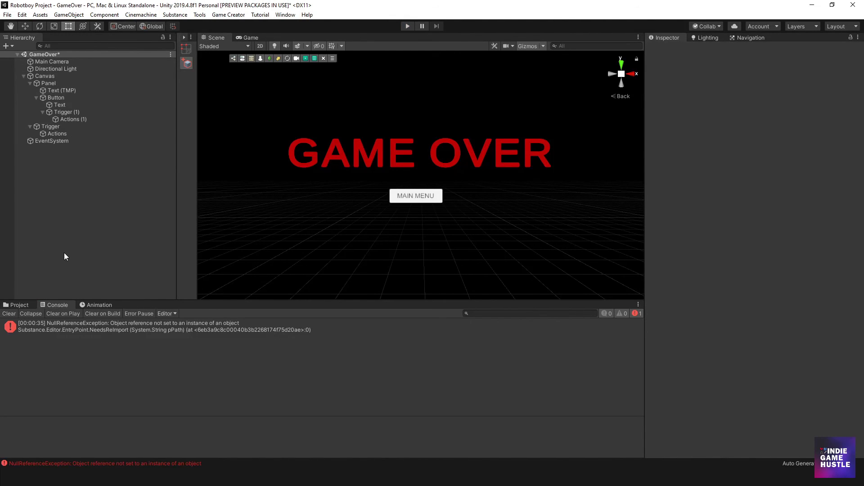
Save the GameOver scene and the project.
left_click(8, 15)
left_click(16, 49)
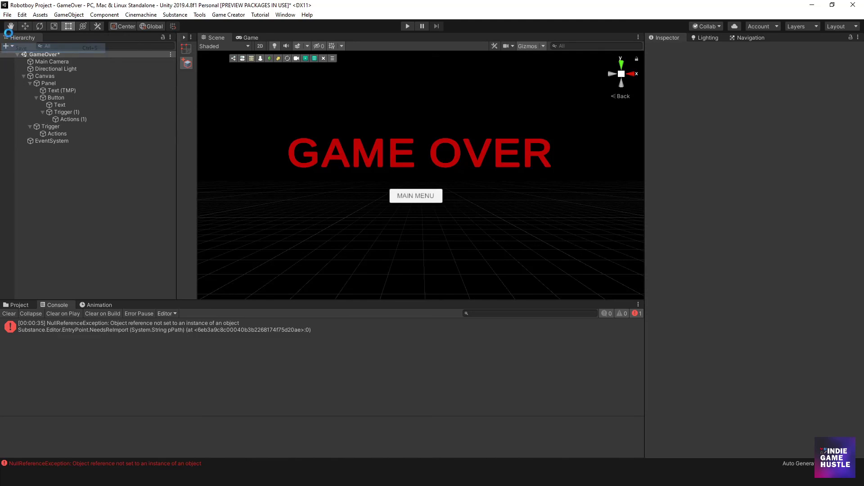
left_click(7, 15)
left_click(29, 91)
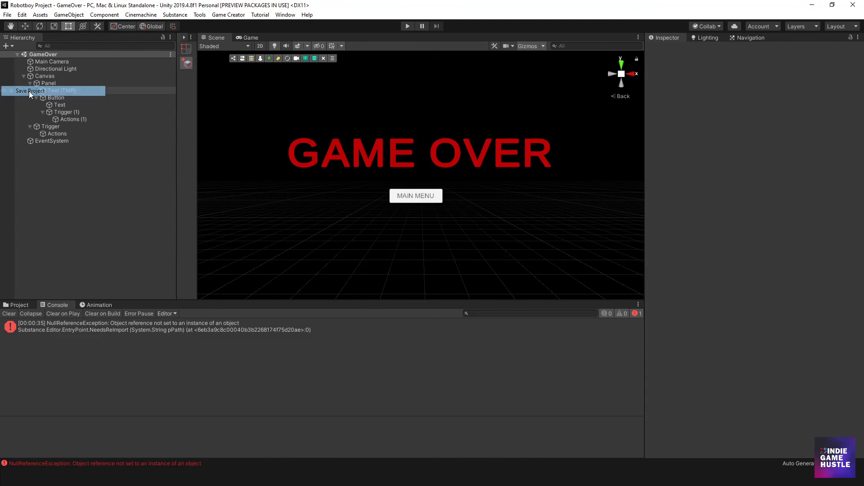
Open the _Base scene from the World/Levels folder of the project.
left_click(17, 306)
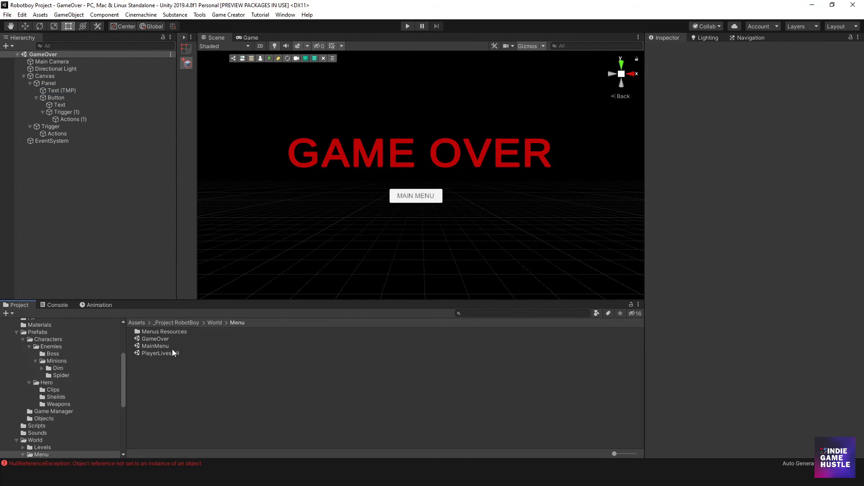
left_click(210, 322)
double_click(145, 333)
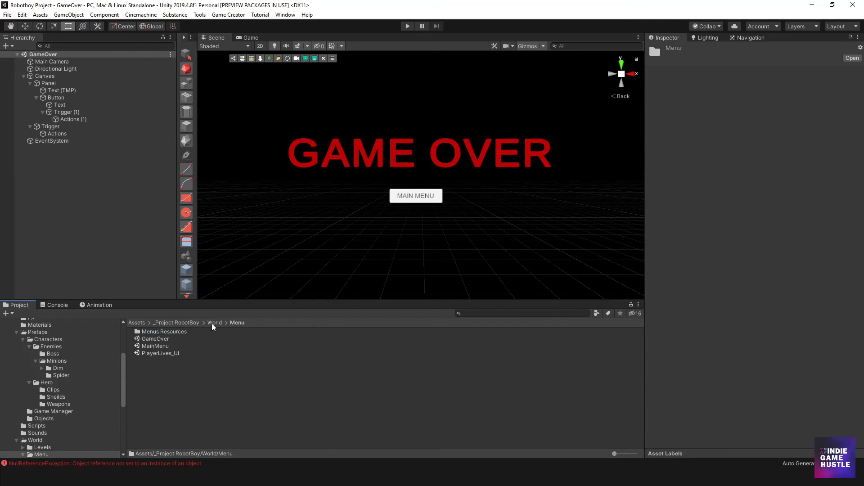
left_click(211, 323)
double_click(152, 333)
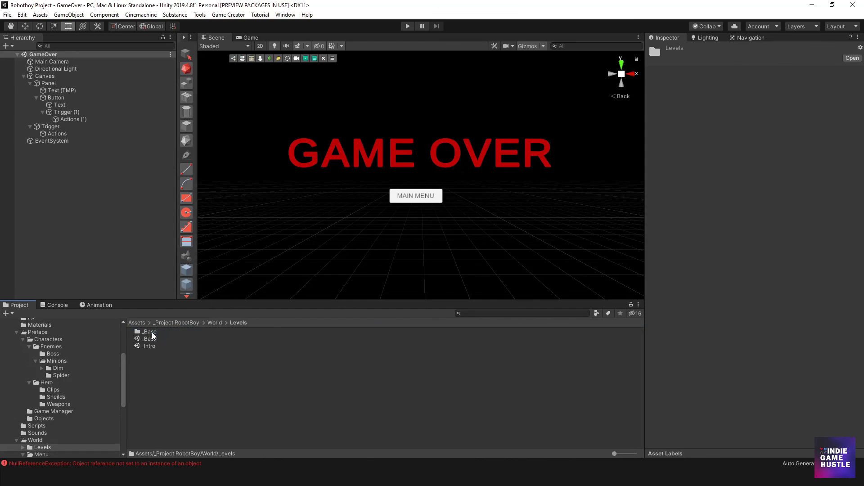
left_click(150, 340)
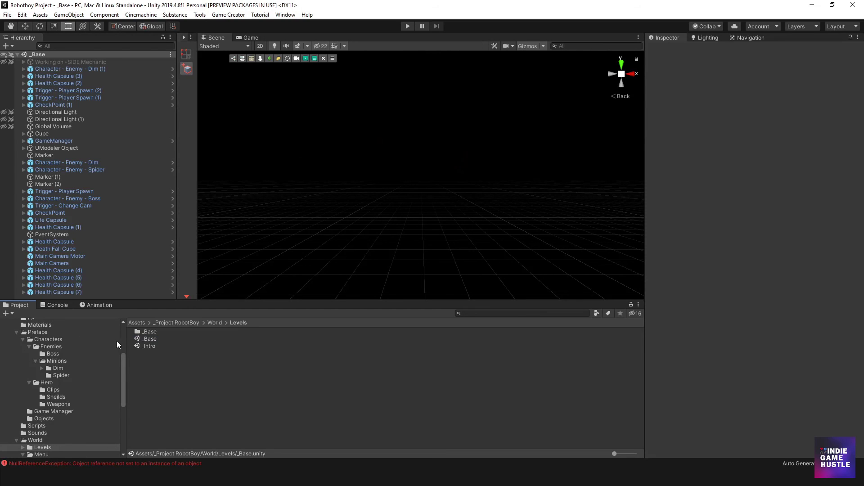
scroll(384, 181, "down", 3)
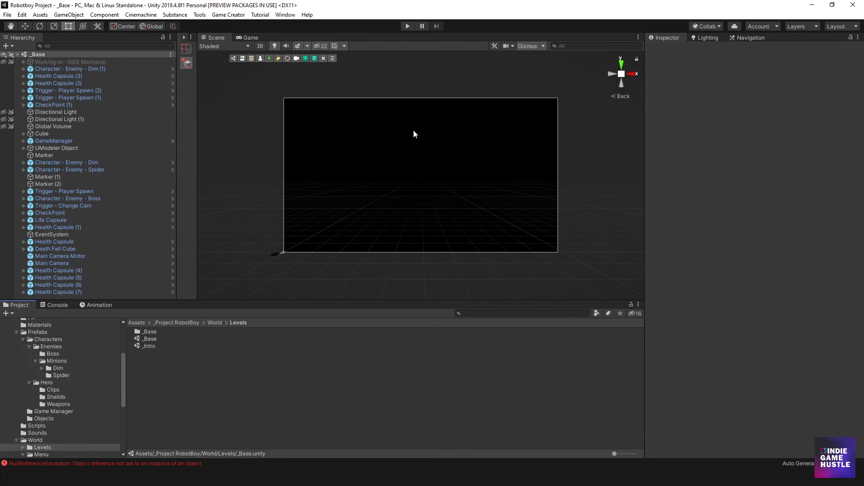
Play the _Base level, fight the enemies and use up the player's lives to test the game over sequence, and stop playing.
left_click(410, 27)
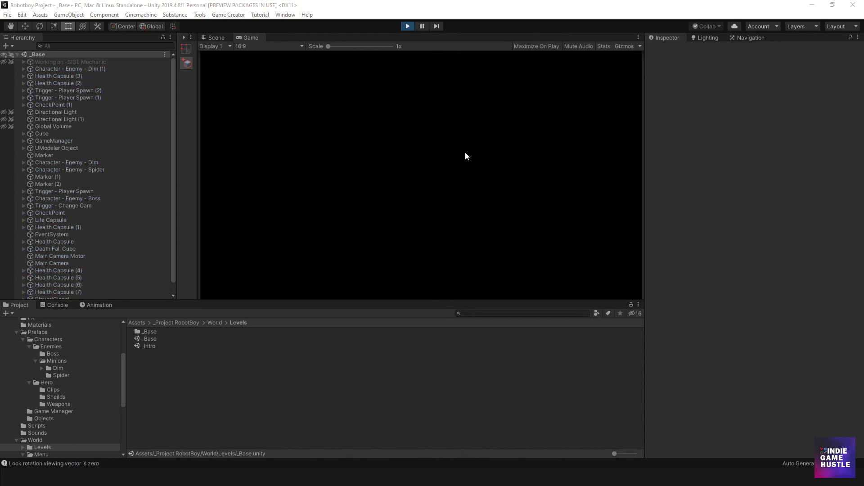
key("d")
key("a")
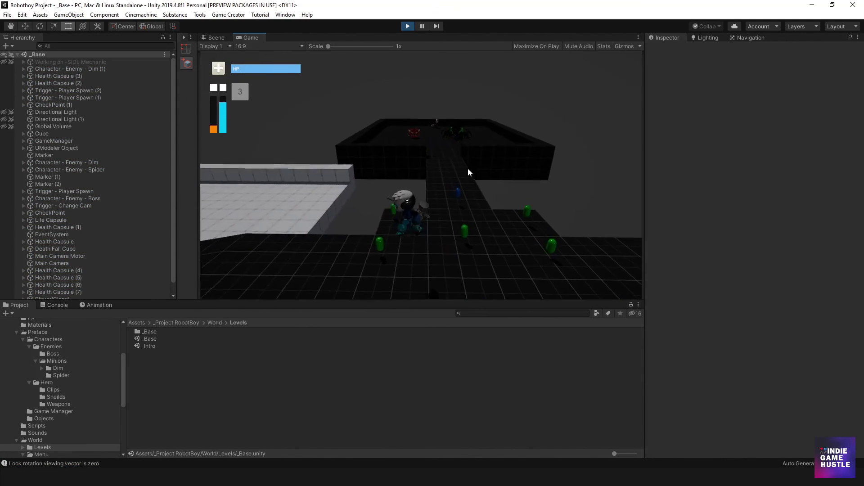
key("w")
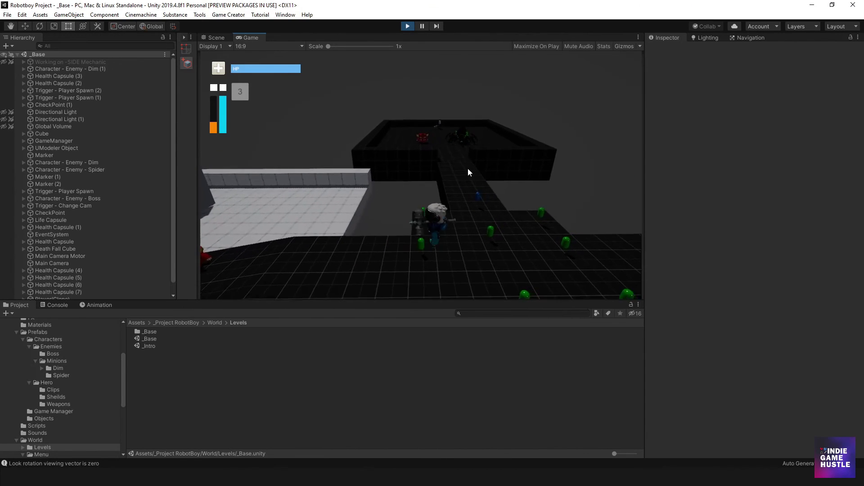
key("w")
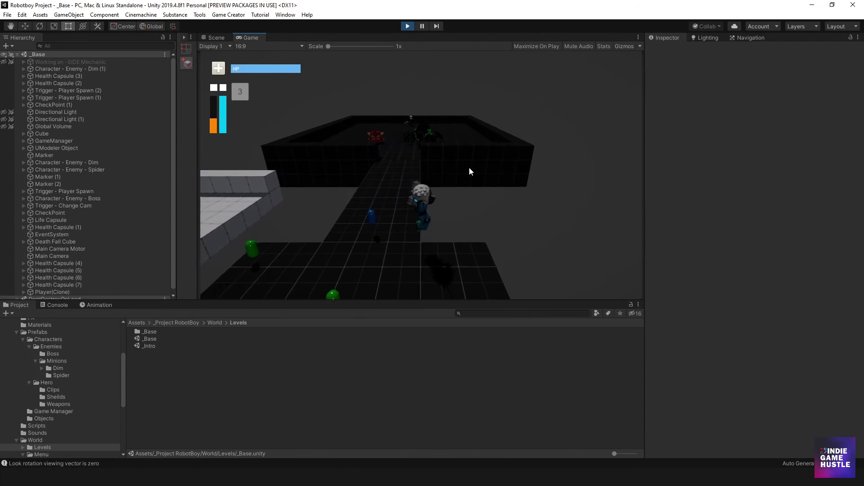
key("w")
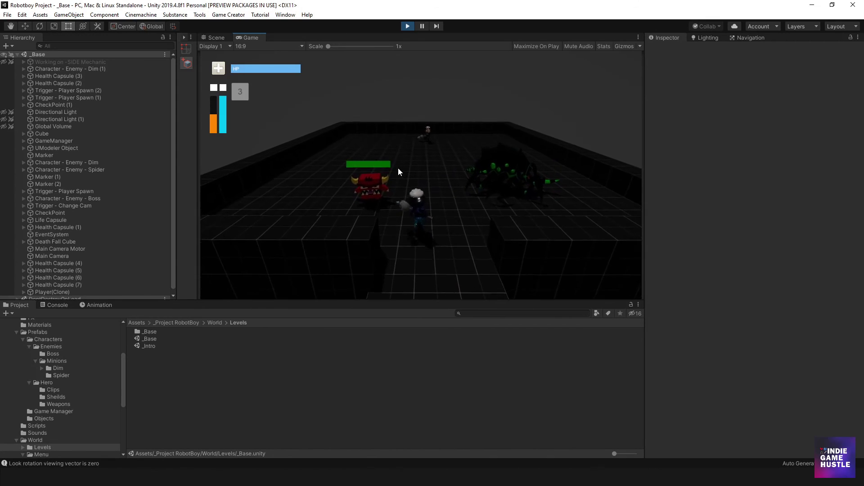
left_click(394, 169)
left_click(412, 169)
left_click(417, 170)
left_click(600, 214)
key("s")
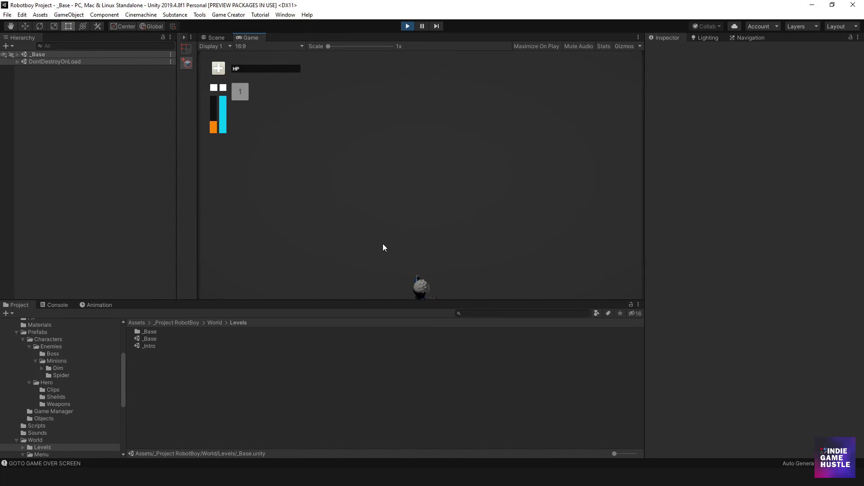
left_click(408, 26)
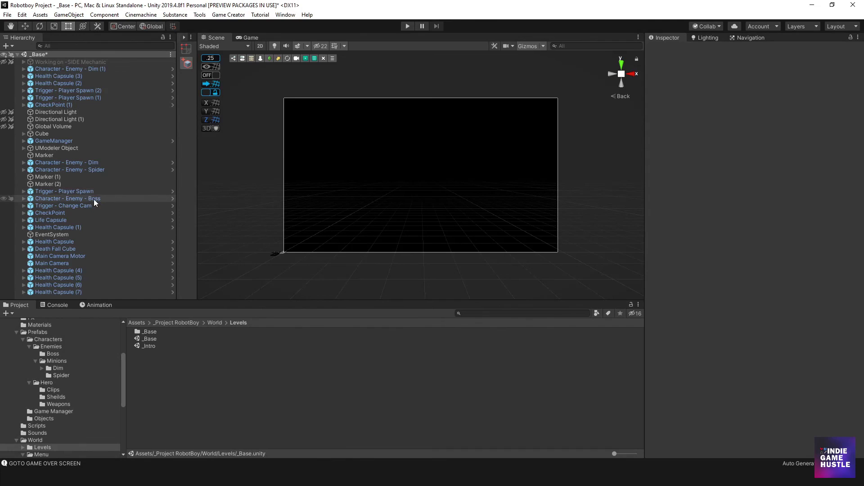
Open the Player prefab from the project's Prefabs/Characters folder for editing.
left_click(216, 322)
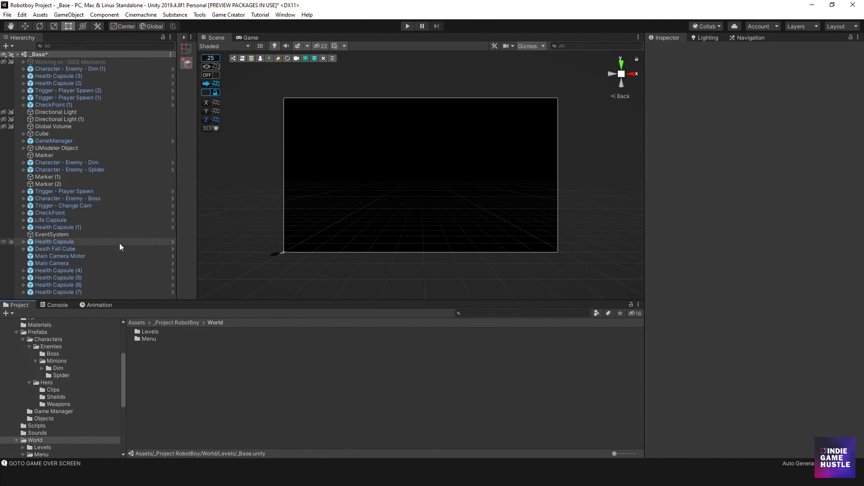
left_click(178, 323)
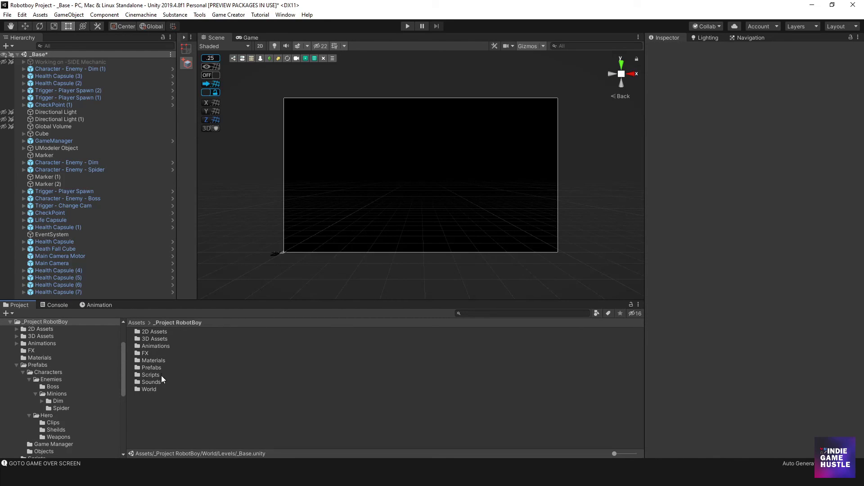
double_click(152, 367)
double_click(155, 333)
double_click(149, 382)
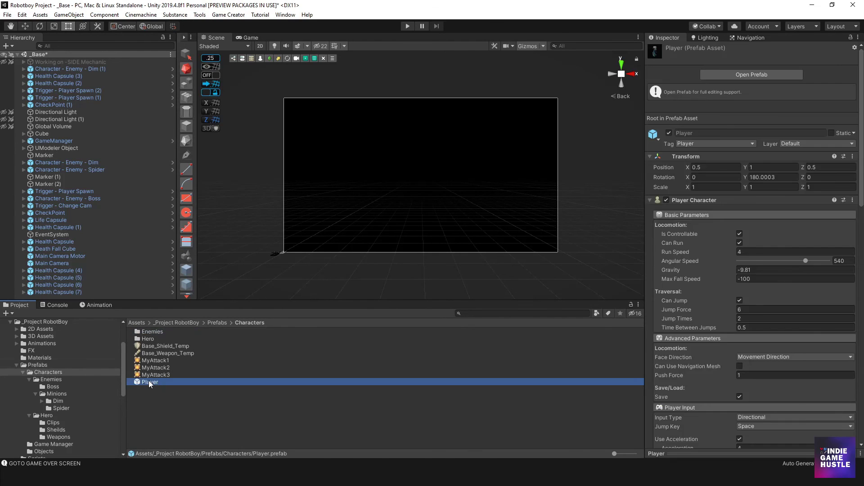
left_click(150, 405)
double_click(150, 382)
Add a Load Scene action to the Else branch of Conditions (1) under Trigger - Death.
left_click(57, 174)
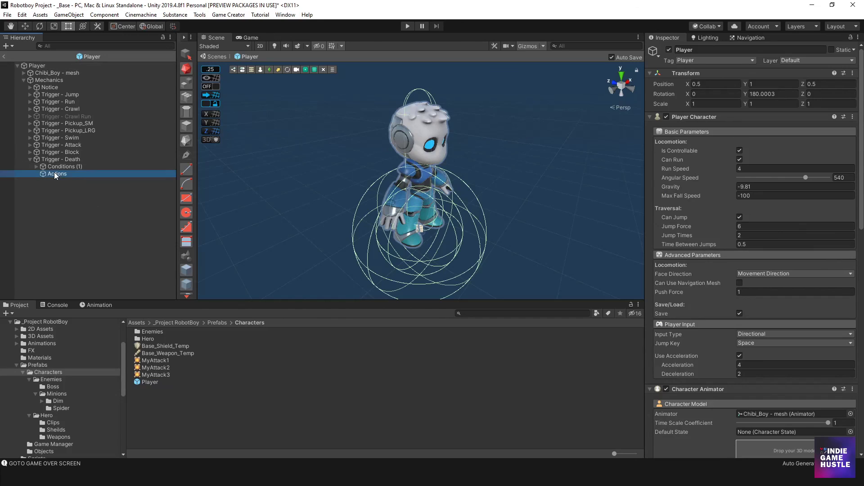
left_click(60, 167)
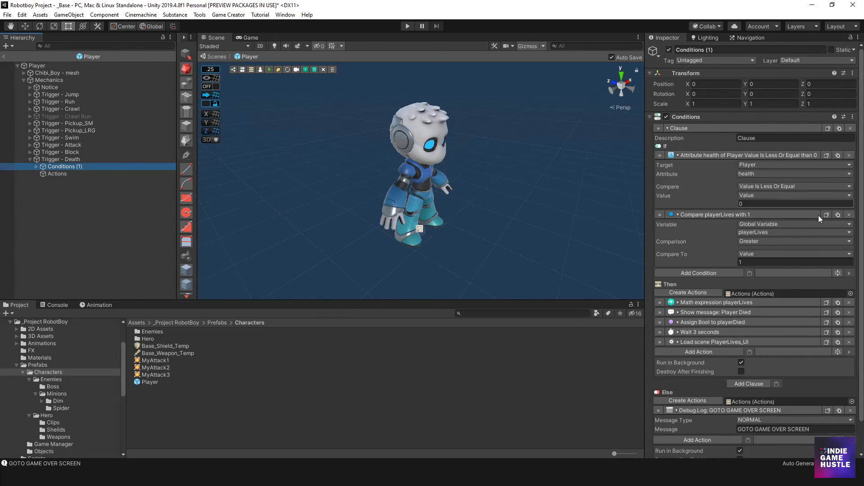
scroll(765, 253, "down", 3)
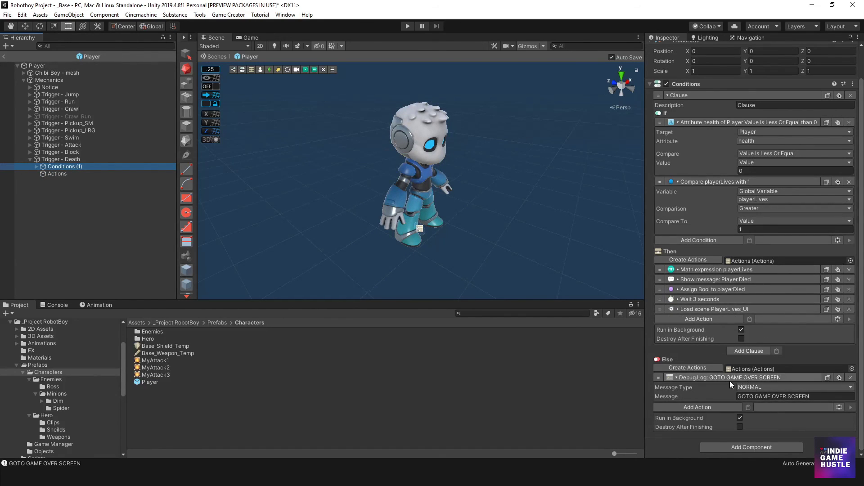
left_click(697, 407)
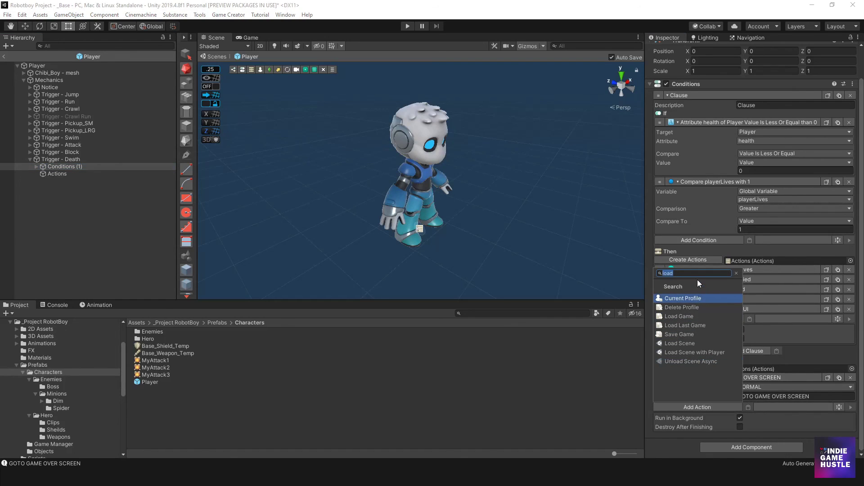
type("Sce")
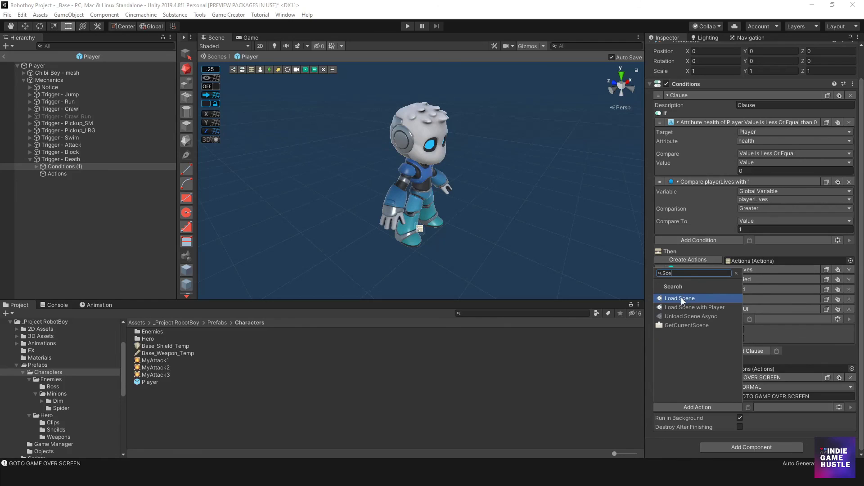
left_click(679, 298)
left_click(760, 424)
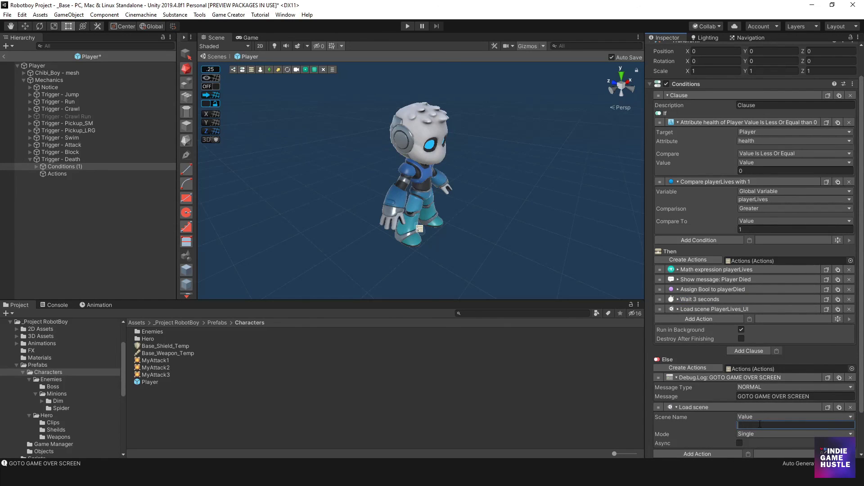
type("G")
Find the GameOver scene in the World/Menu folder and select its name for copying.
left_click(218, 324)
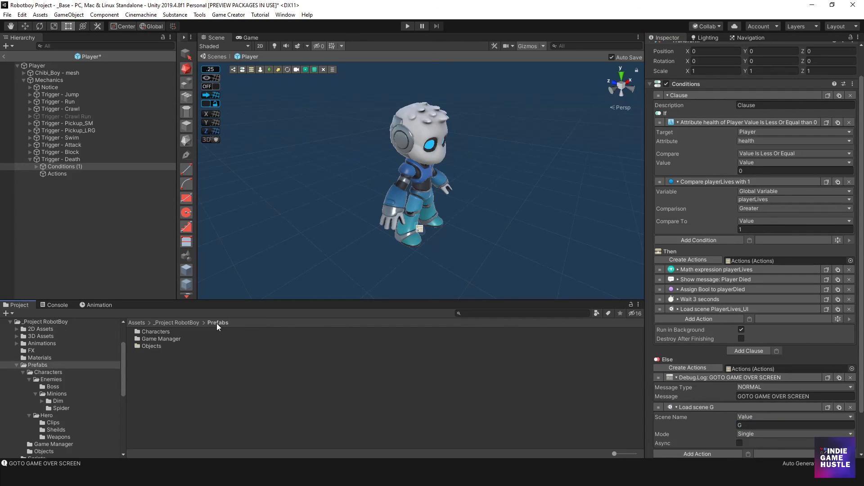
left_click(185, 322)
double_click(150, 389)
left_click(154, 335)
double_click(150, 338)
left_click(162, 339)
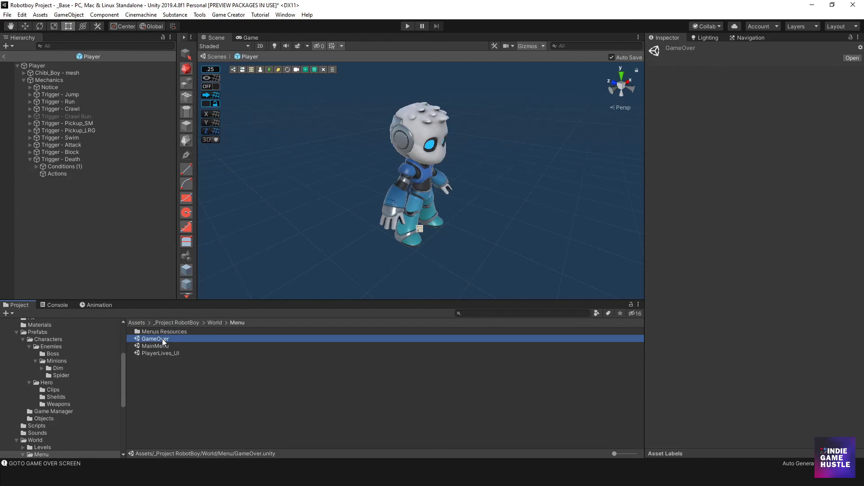
left_click(162, 339)
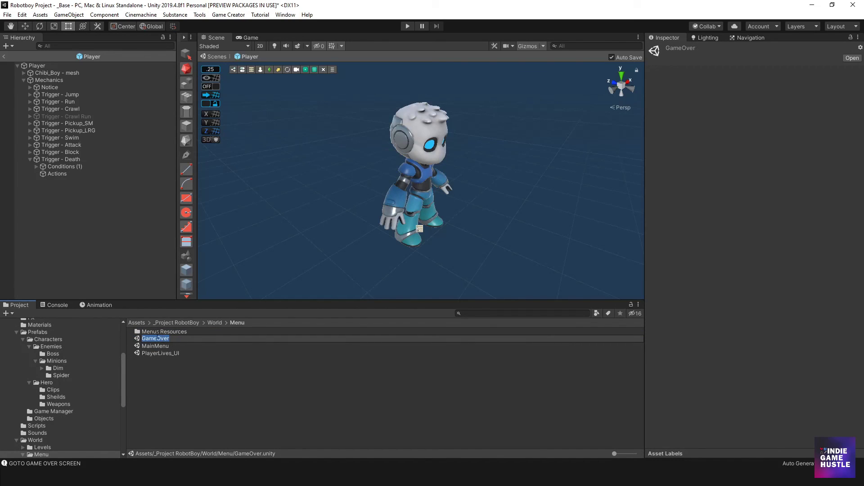
Set the scene name of the Else branch's Load Scene action to GameOver and return to the _Base scene.
left_click(69, 174)
left_click(70, 166)
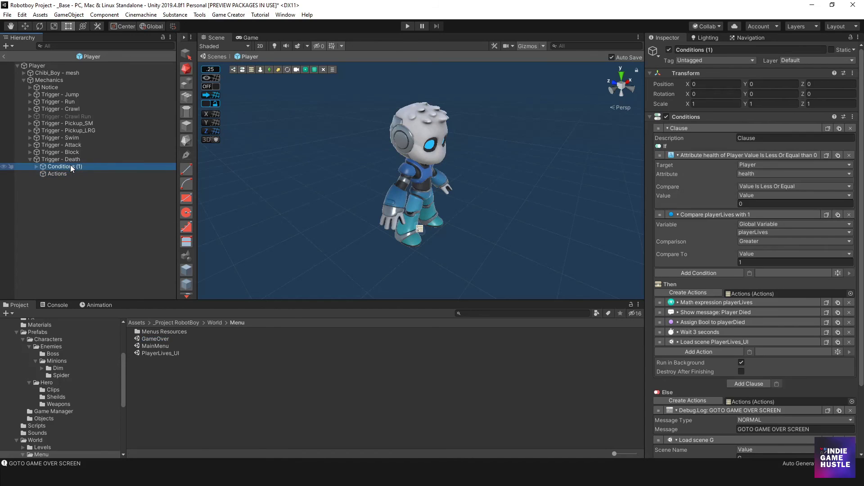
scroll(764, 383, "down", 3)
left_click(759, 378)
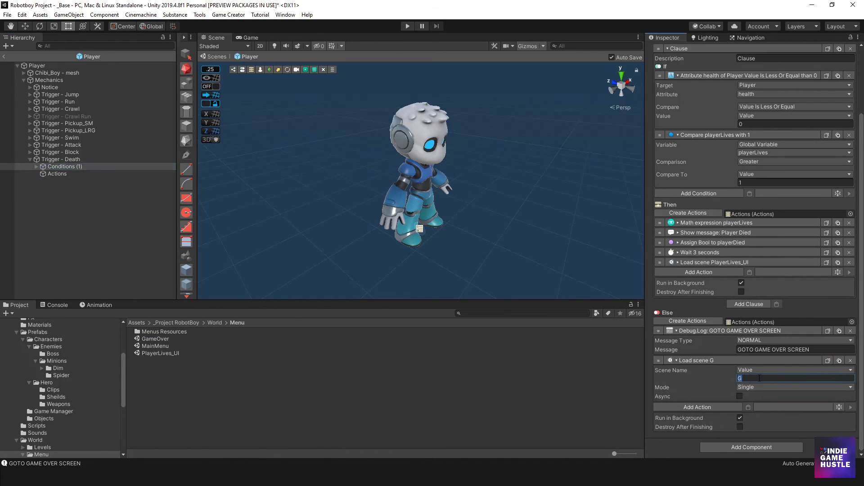
type("GameOver")
left_click(5, 57)
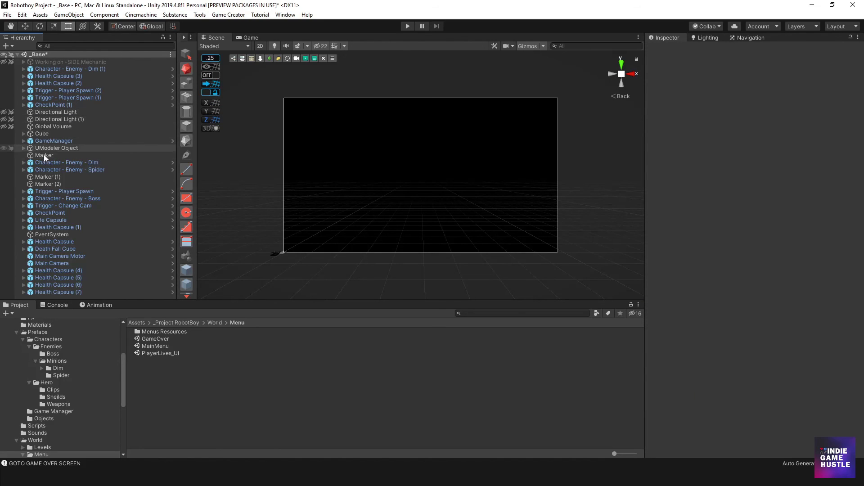
Play the _Base level, use up all the player's lives, and go from the game over screen to the main menu.
left_click(405, 25)
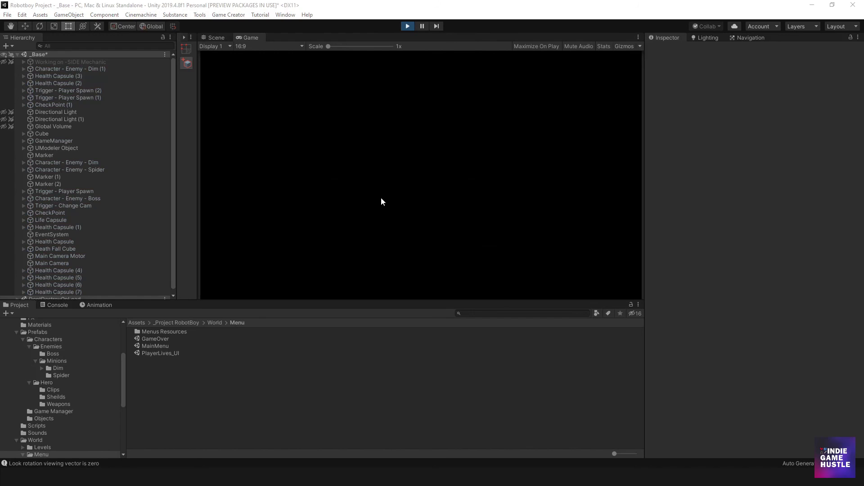
left_click(464, 210)
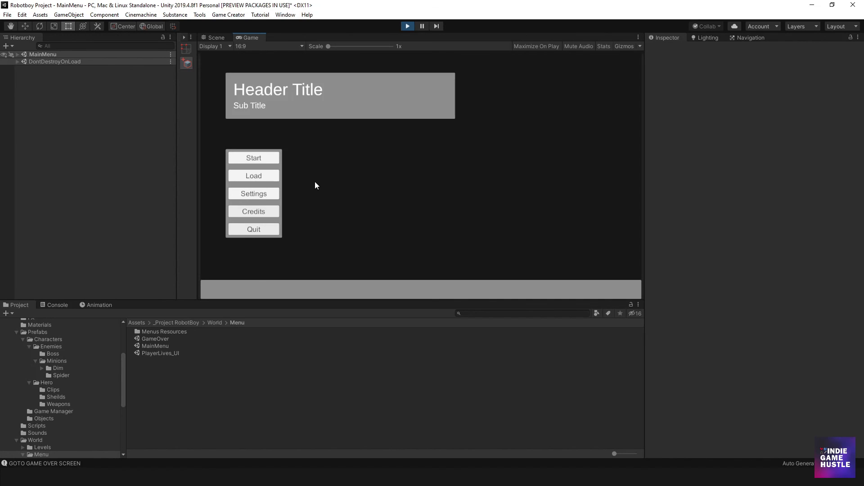
Test the Settings and Credits pages of the running main menu, returning to the menu each time.
left_click(266, 193)
left_click(272, 245)
left_click(265, 211)
left_click(425, 245)
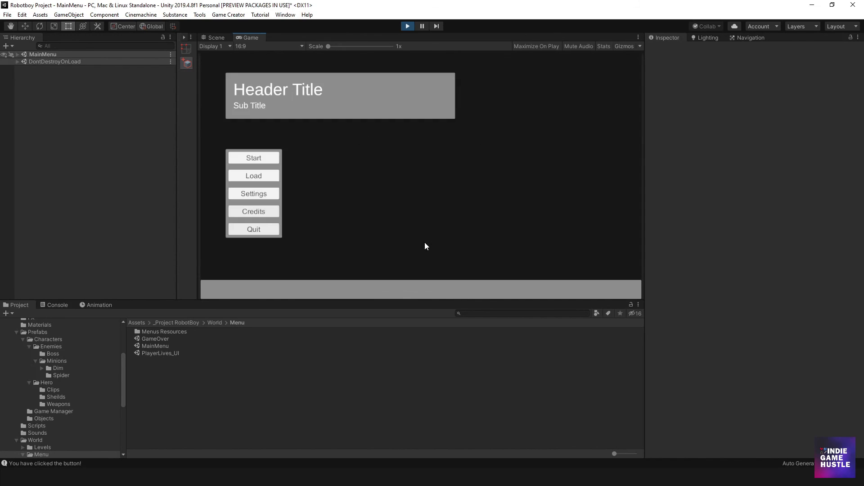
Test the main menu's Quit option, trying both Yes and No in the Quit Game confirmation.
left_click(270, 230)
left_click(446, 183)
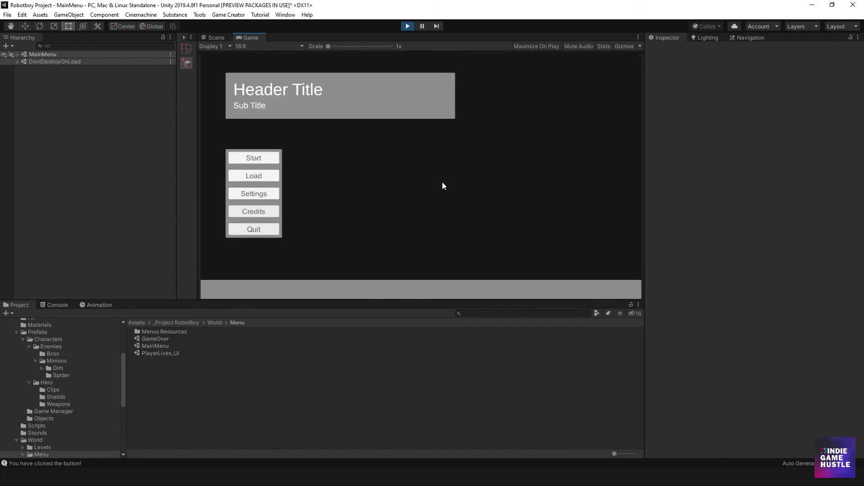
left_click(257, 230)
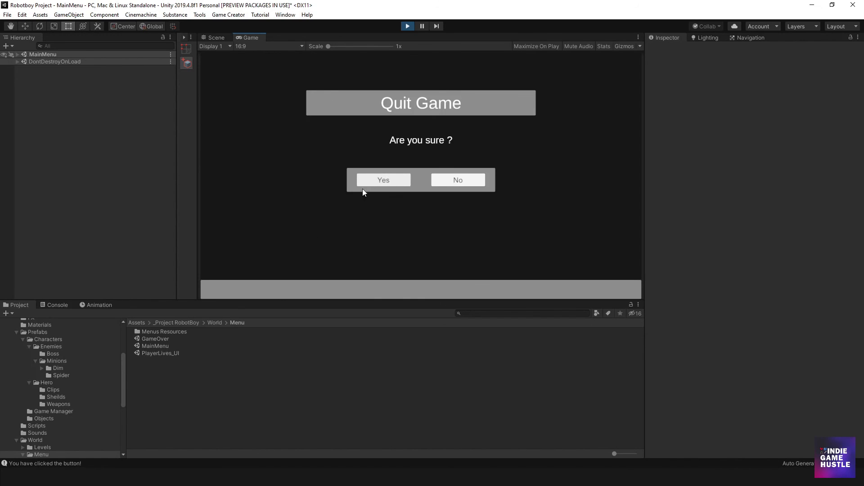
left_click(380, 183)
left_click(459, 178)
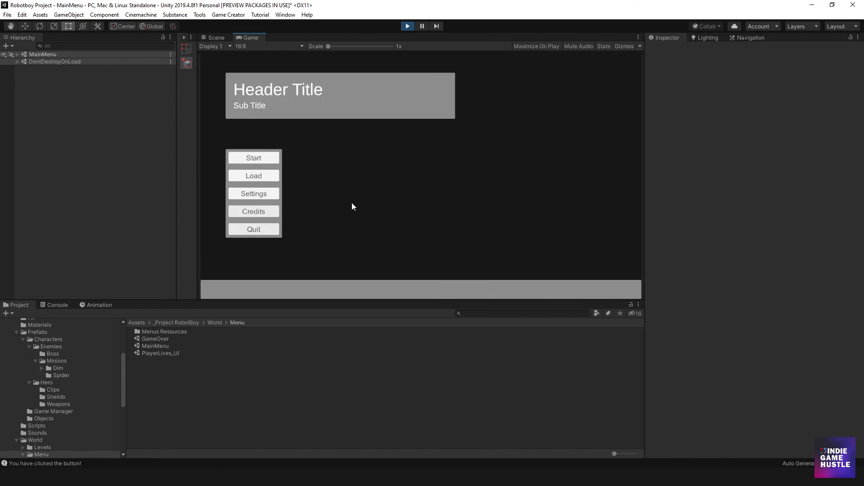
Test the main menu's Load page and check Settings again, returning to the menu each time.
left_click(261, 176)
left_click(291, 243)
left_click(258, 194)
left_click(272, 242)
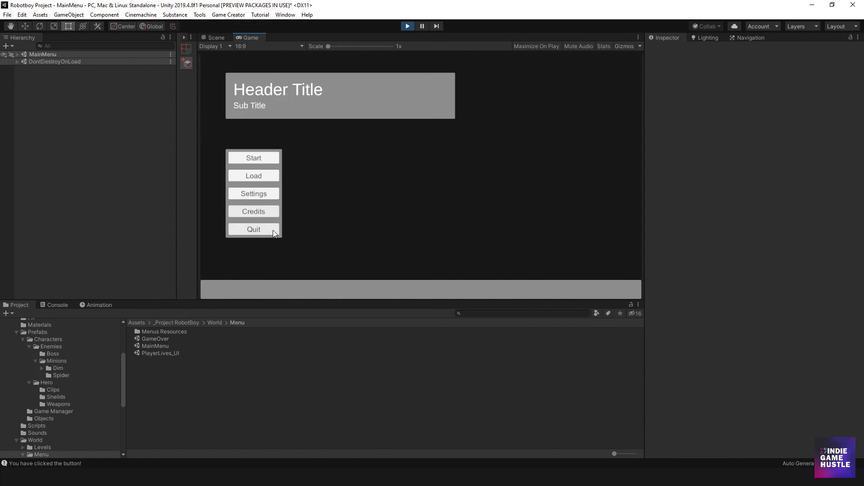